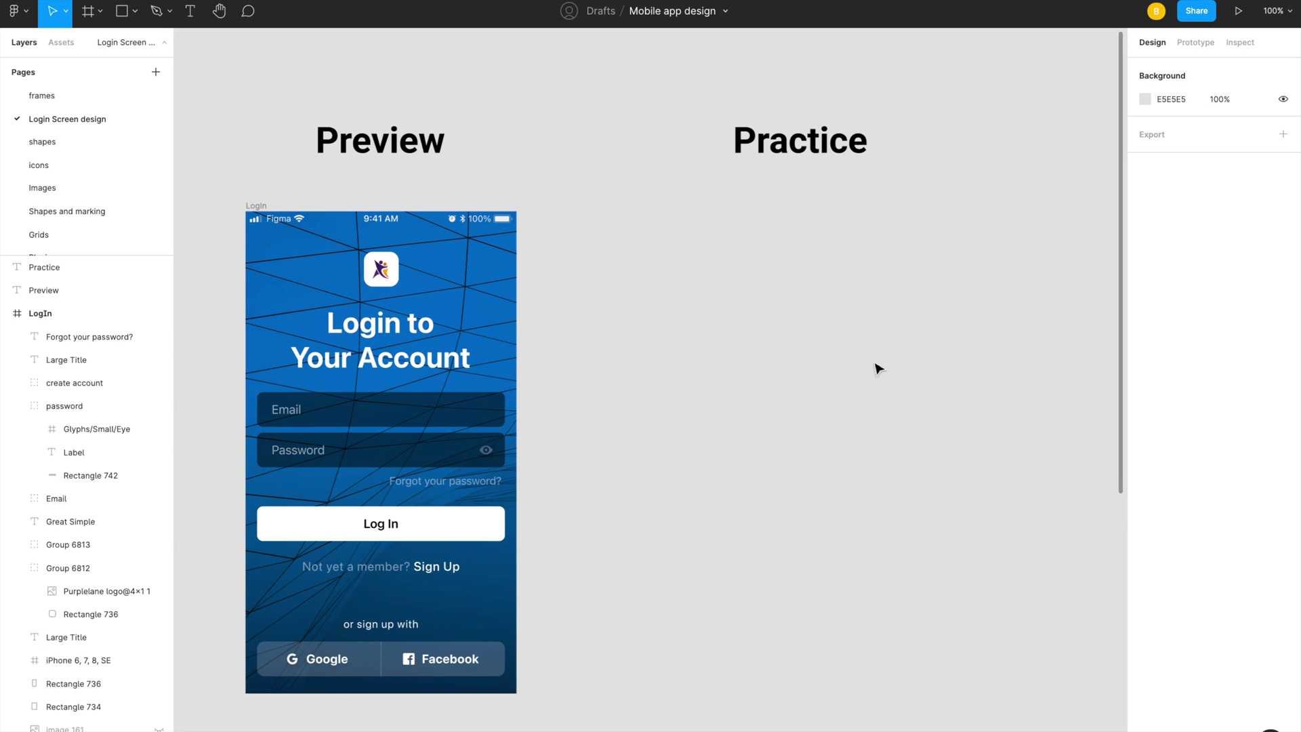
Step: Add an iPhone 8 frame (375 × 667) and place it under the Practice heading, level with the Login preview
{"action": "scroll", "coordinate": [874, 367], "scroll_direction": "right", "scroll_amount": 10}
{"action": "scroll", "coordinate": [874, 367], "scroll_direction": "up", "scroll_amount": 5}
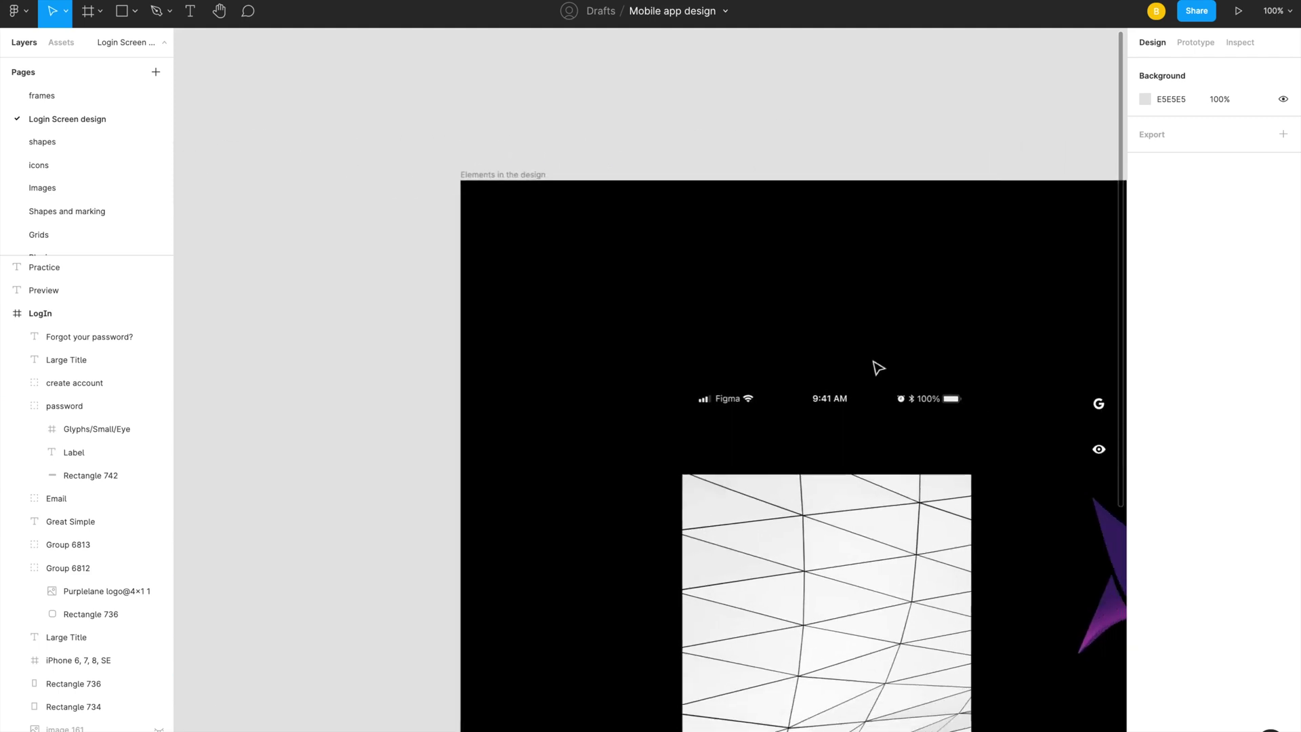
{"action": "scroll", "coordinate": [874, 367], "scroll_direction": "down", "scroll_amount": 5}
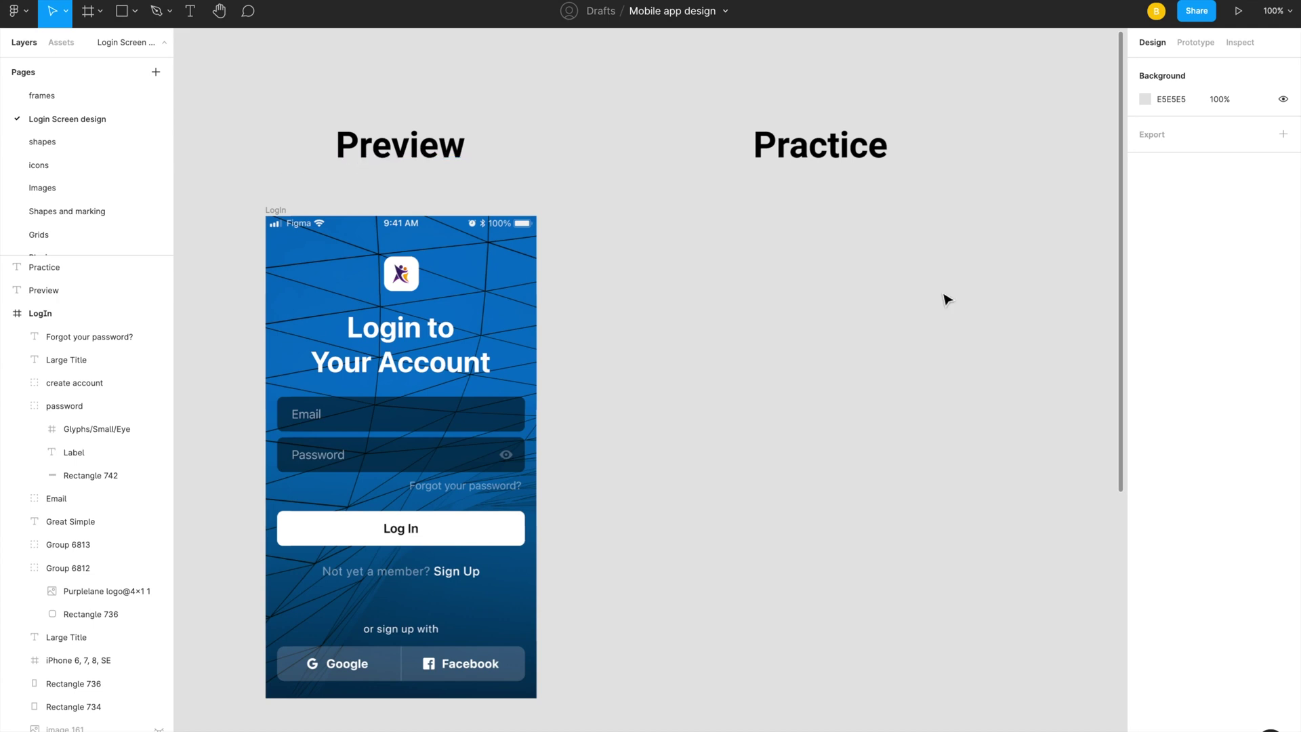
{"action": "left_click", "coordinate": [87, 13]}
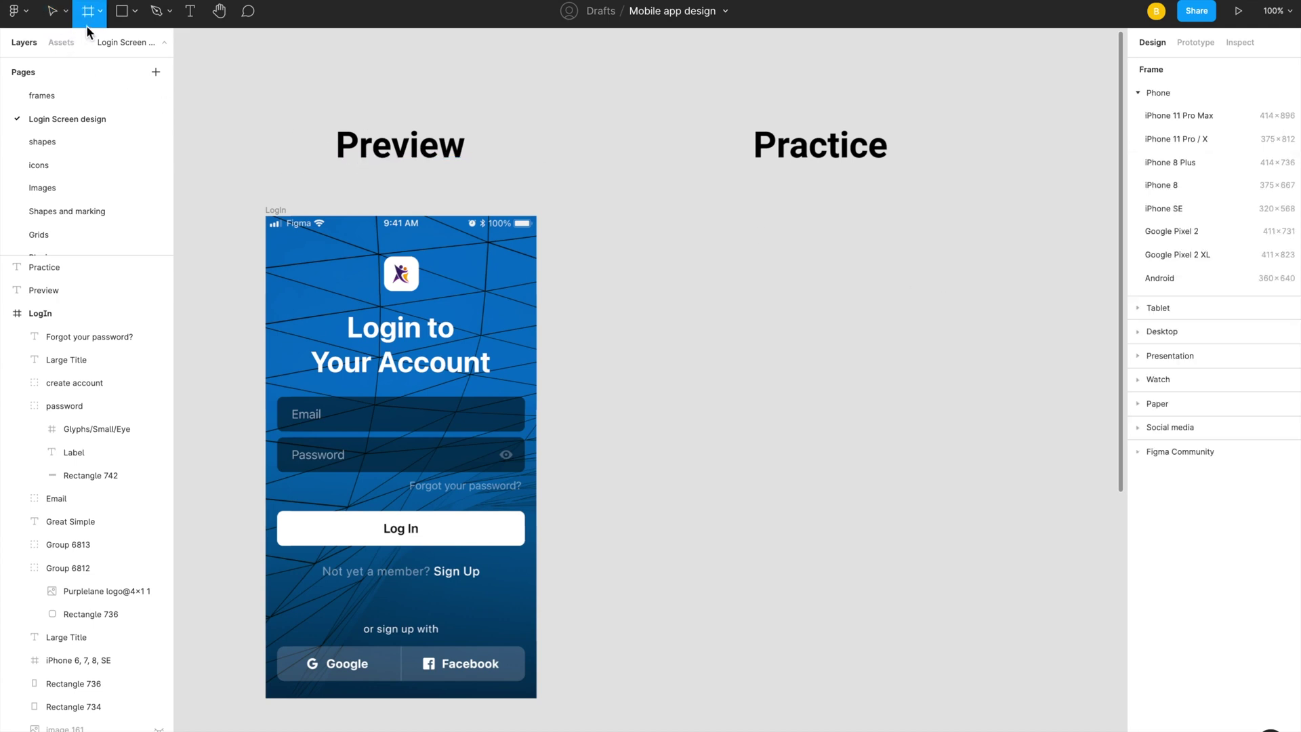
{"action": "left_click", "coordinate": [1197, 185]}
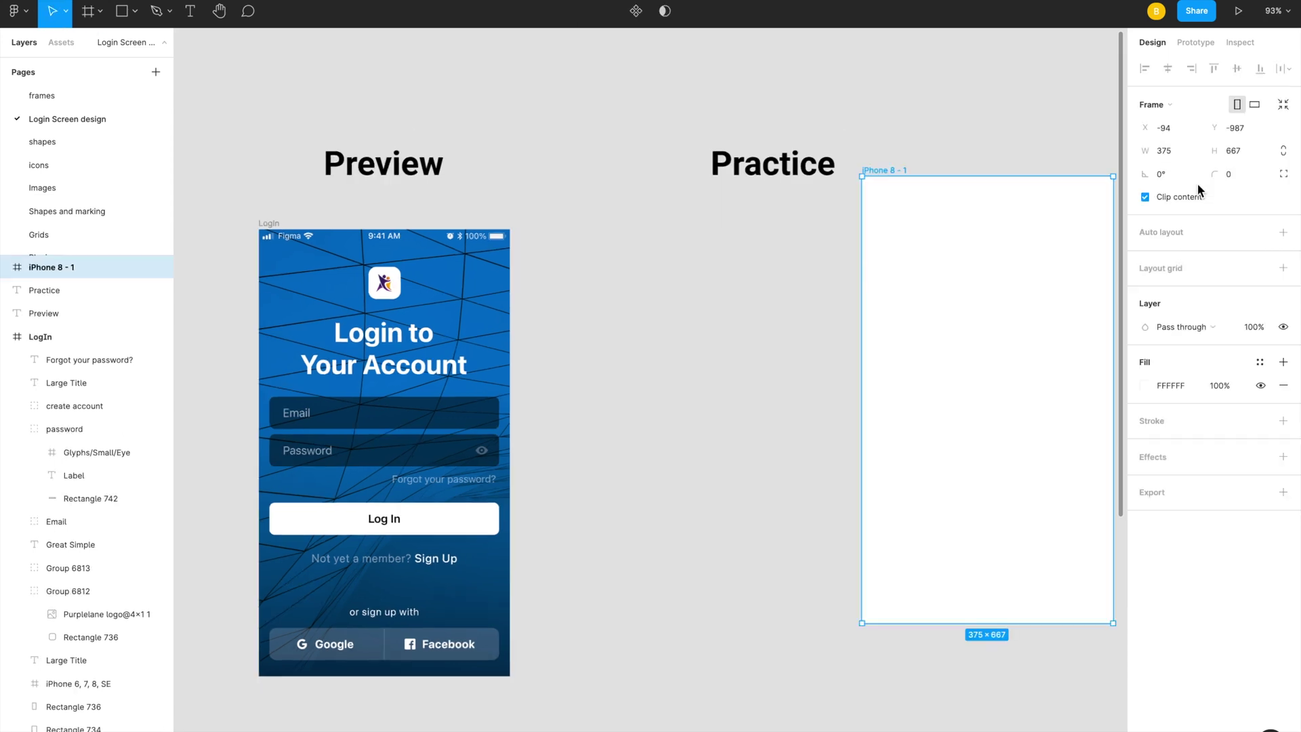
{"action": "left_click_drag", "start_coordinate": [898, 170], "coordinate": [684, 224]}
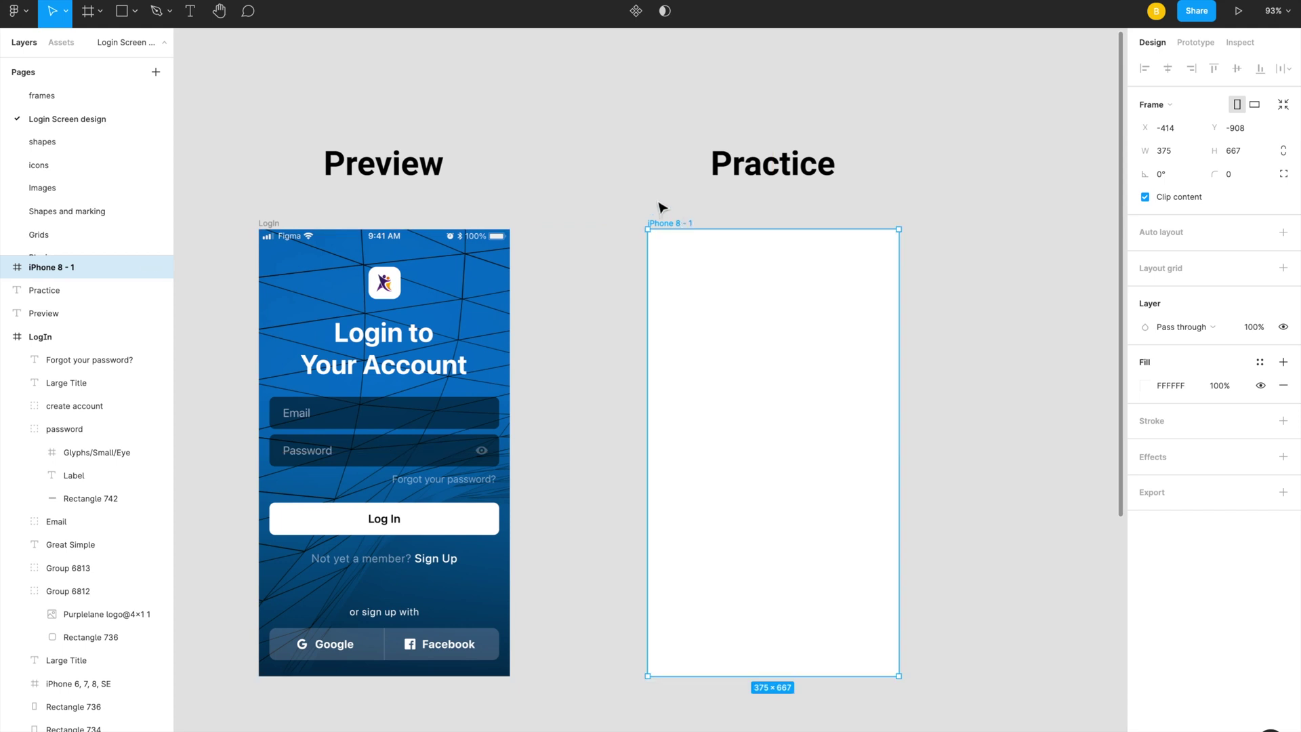
Step: Draw a rectangle in the upper part of the iPhone 8 frame and set its size to 343 × 48
{"action": "left_click", "coordinate": [662, 206]}
{"action": "left_click", "coordinate": [680, 225]}
{"action": "key", "text": "ctrl+z"}
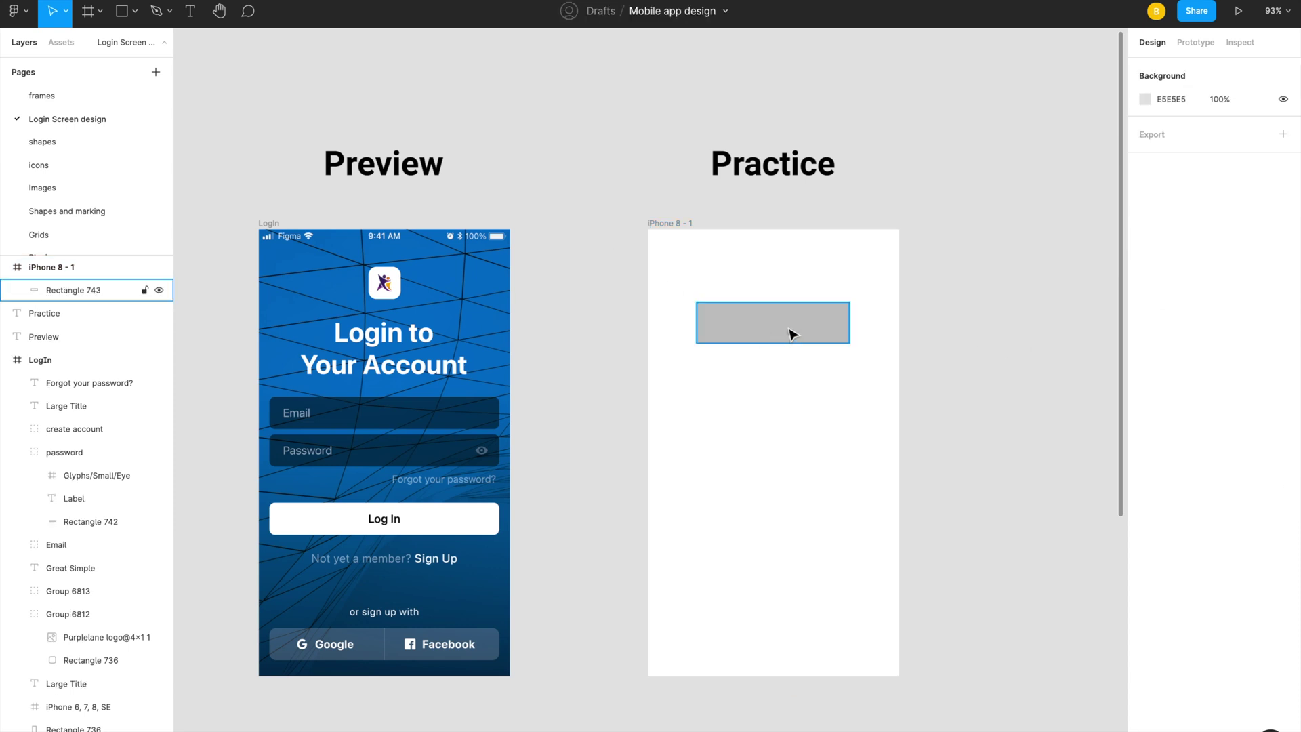
{"action": "left_click", "coordinate": [752, 332]}
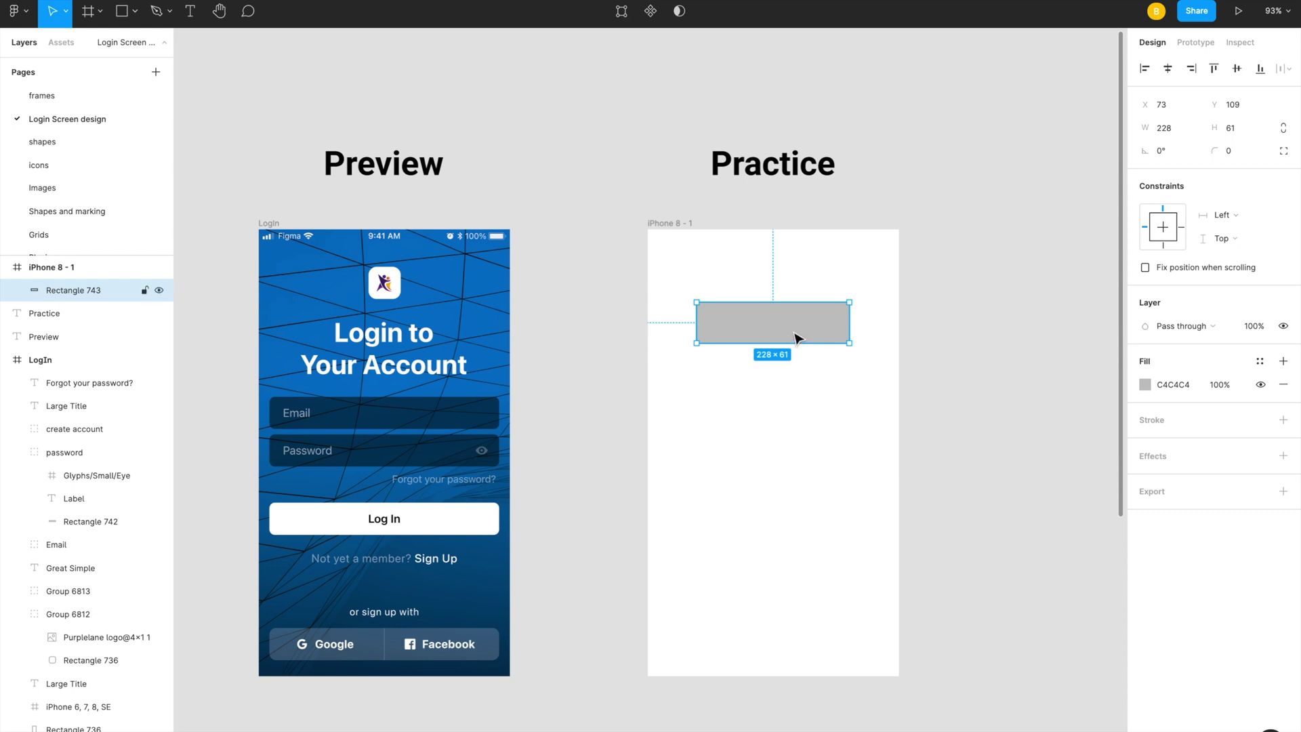
{"action": "left_click", "coordinate": [1181, 124]}
{"action": "type", "text": "343"}
{"action": "left_click", "coordinate": [1258, 126]}
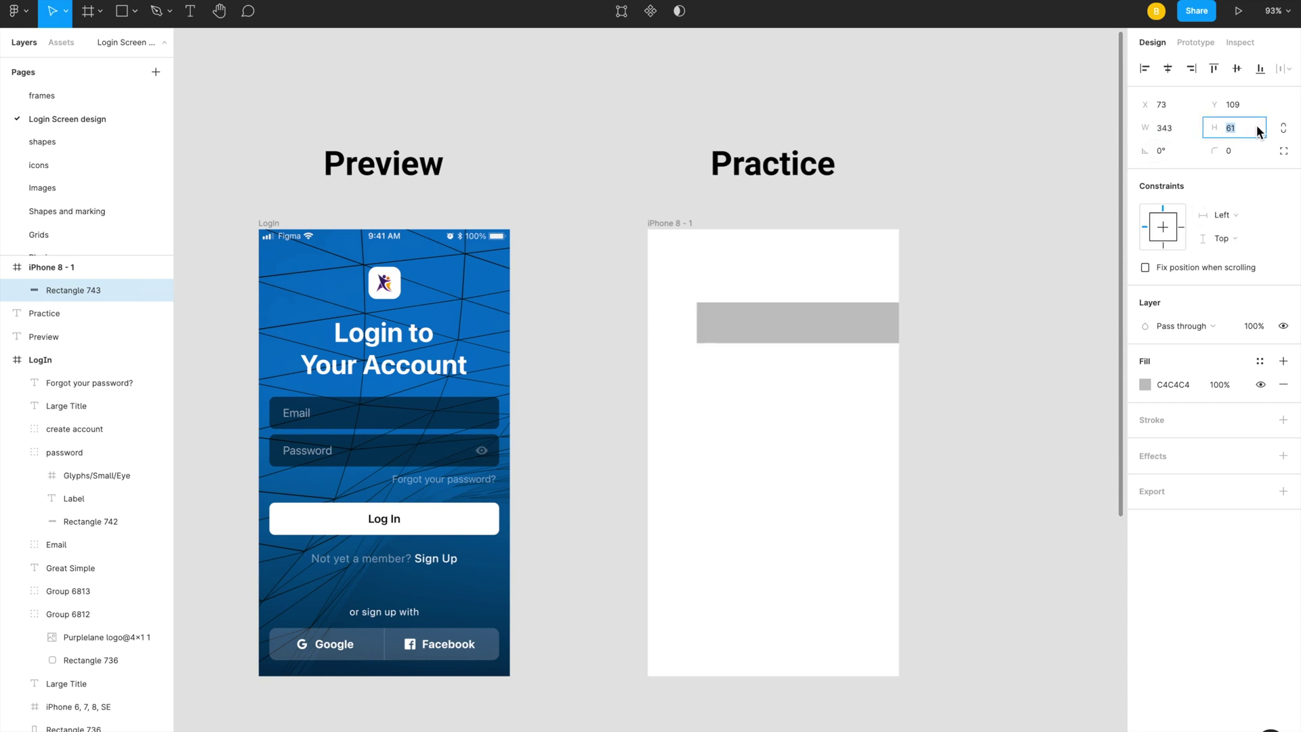
{"action": "type", "text": "48"}
{"action": "key", "text": "Return"}
{"action": "key", "text": "Escape"}
Step: Centre the rectangle horizontally in the iPhone 8 frame at X 16
{"action": "left_click", "coordinate": [828, 328]}
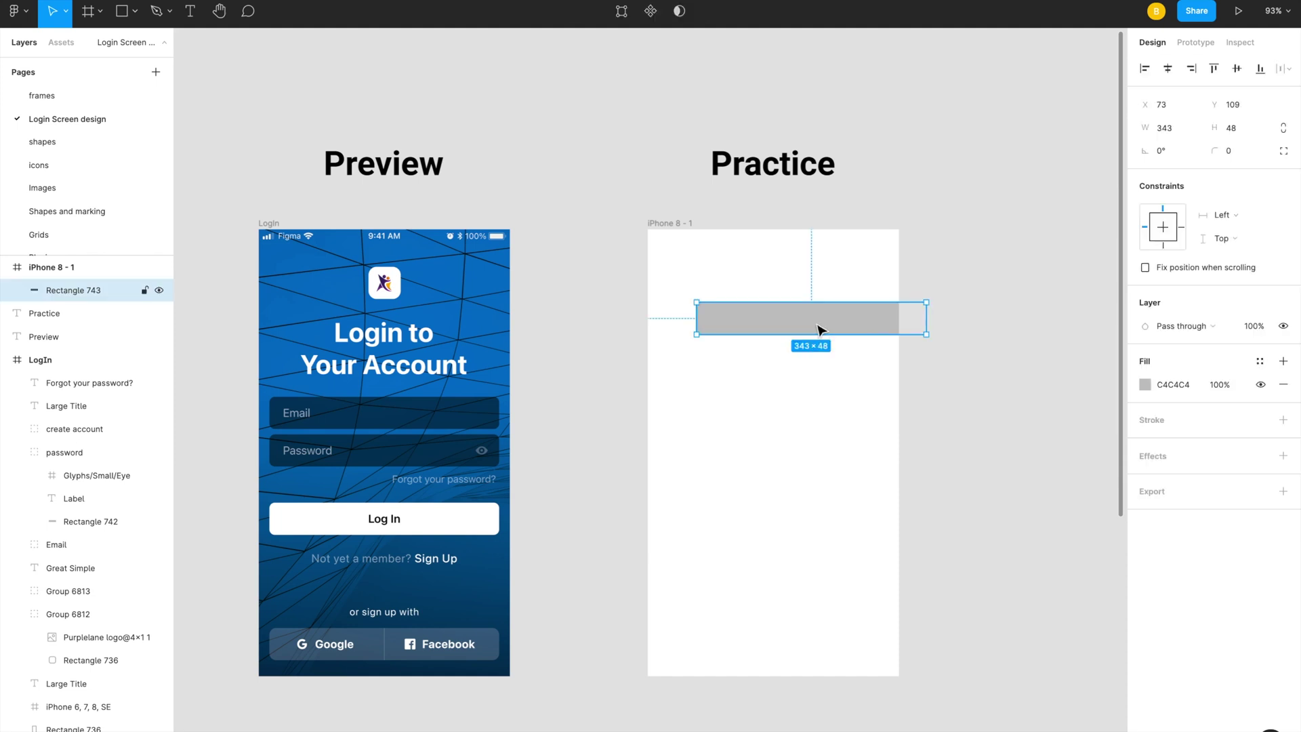
{"action": "left_click_drag", "start_coordinate": [815, 329], "coordinate": [777, 328]}
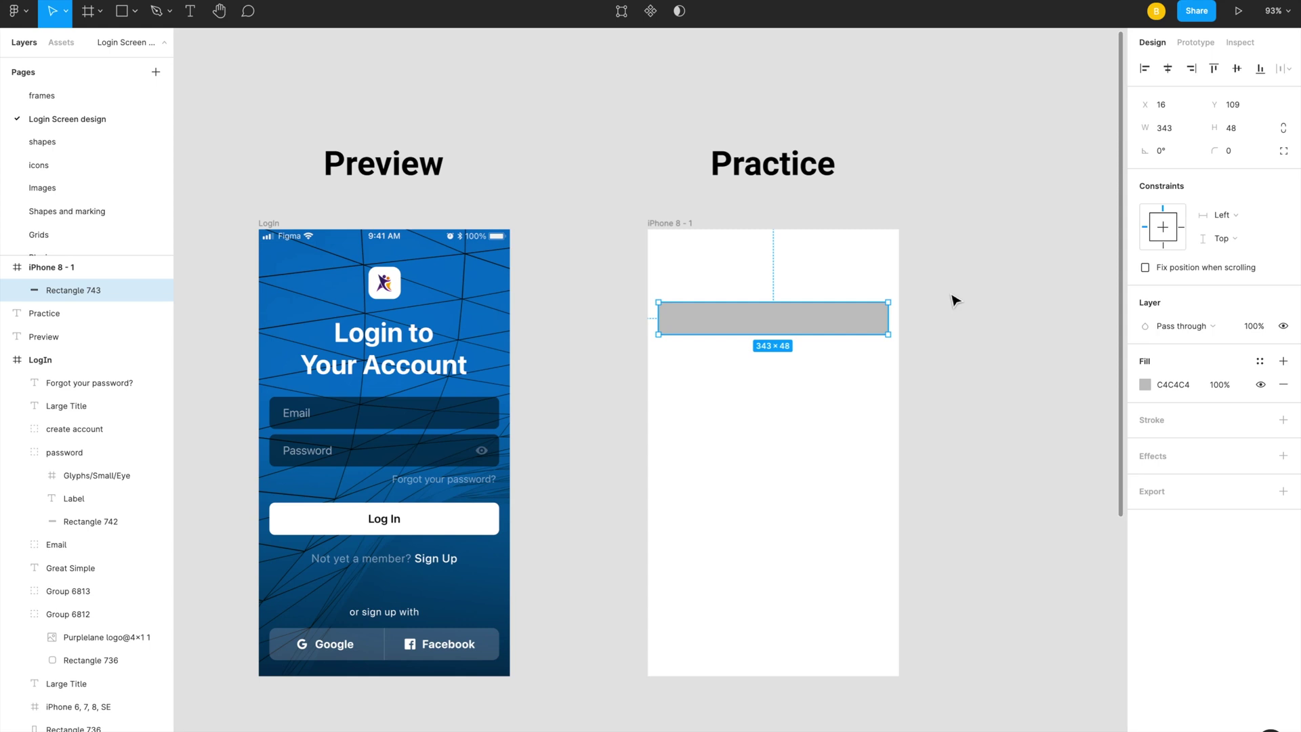
{"action": "left_click", "coordinate": [974, 334]}
{"action": "left_click", "coordinate": [830, 321]}
Step: Add the text "Email" below the grey rectangle in the iPhone 8 frame
{"action": "scroll", "coordinate": [760, 330], "scroll_direction": "up", "scroll_amount": 5}
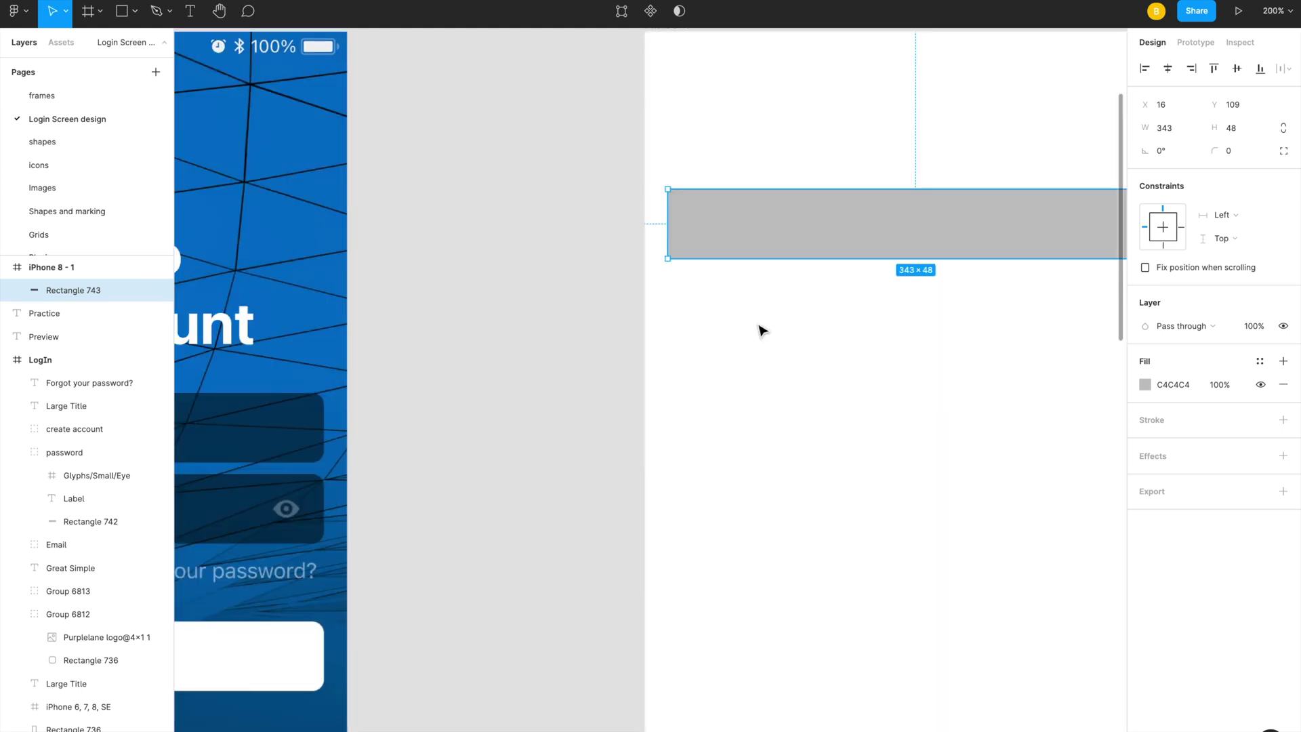
{"action": "scroll", "coordinate": [421, 487], "scroll_direction": "left", "scroll_amount": 5}
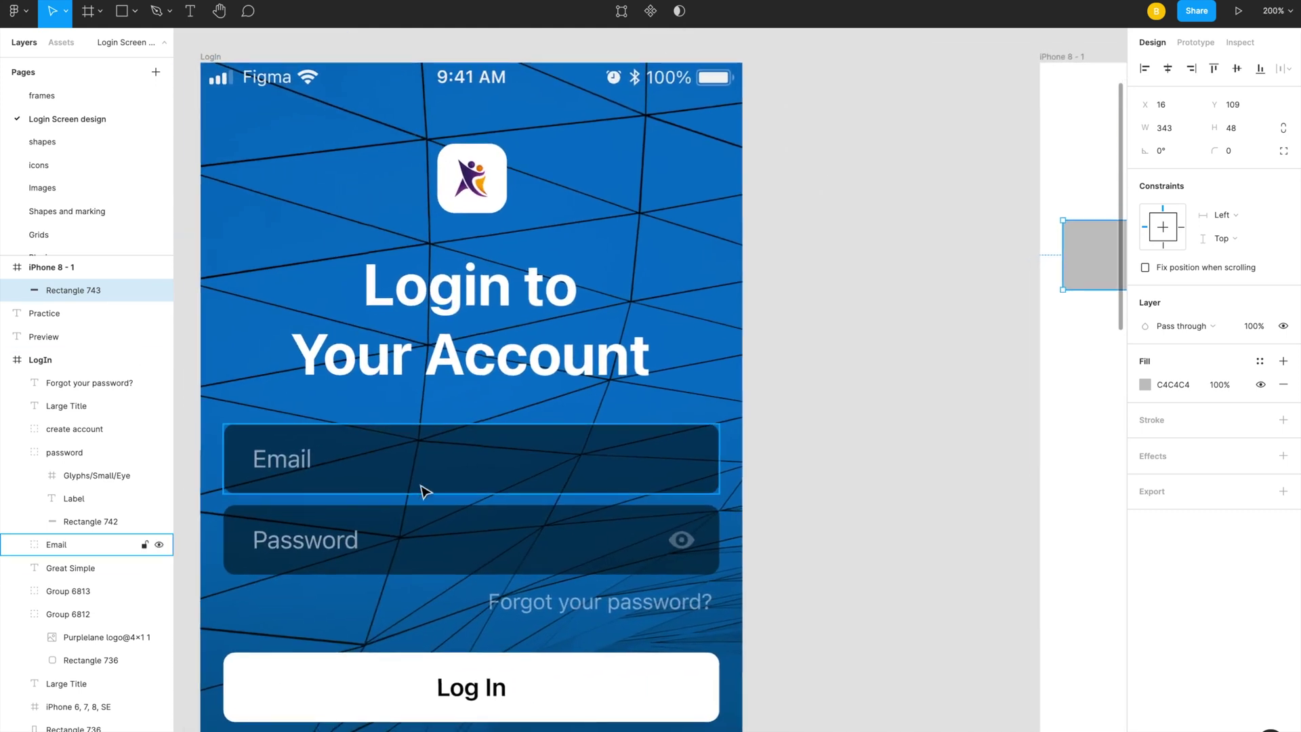
{"action": "scroll", "coordinate": [676, 432], "scroll_direction": "right", "scroll_amount": 8}
{"action": "scroll", "coordinate": [676, 432], "scroll_direction": "right", "scroll_amount": 3}
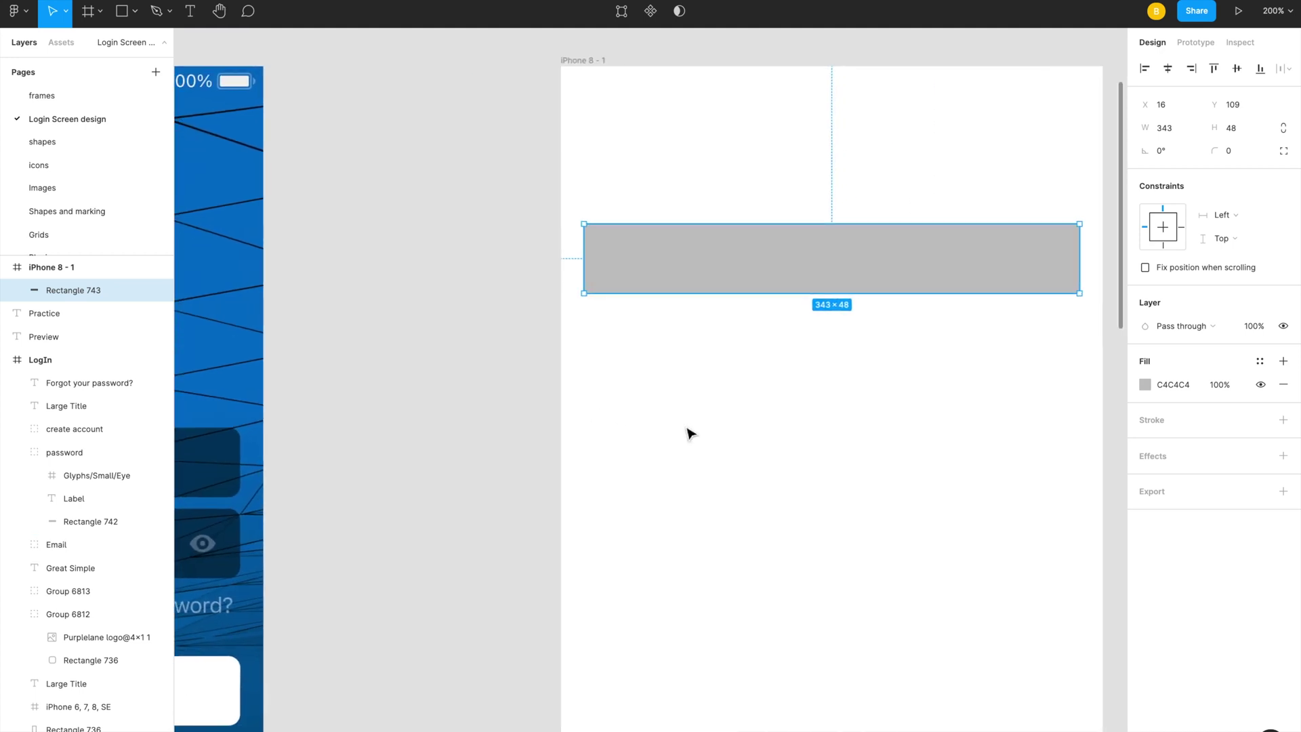
{"action": "left_click", "coordinate": [683, 430]}
{"action": "key", "text": "t"}
{"action": "left_click", "coordinate": [639, 433]}
{"action": "type", "text": "Email"}
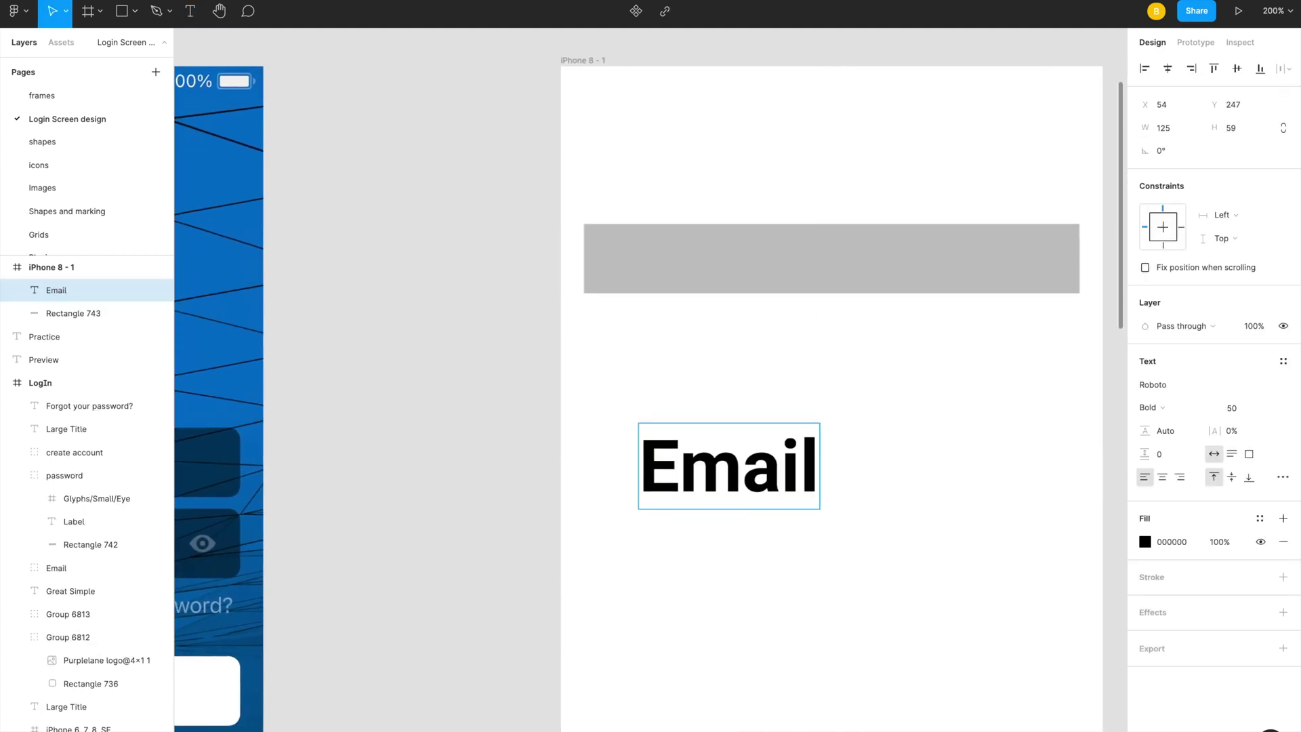
{"action": "key", "text": "Escape"}
Step: Set the Email text to SF Pro Display, Regular, size 17
{"action": "left_click", "coordinate": [1156, 385]}
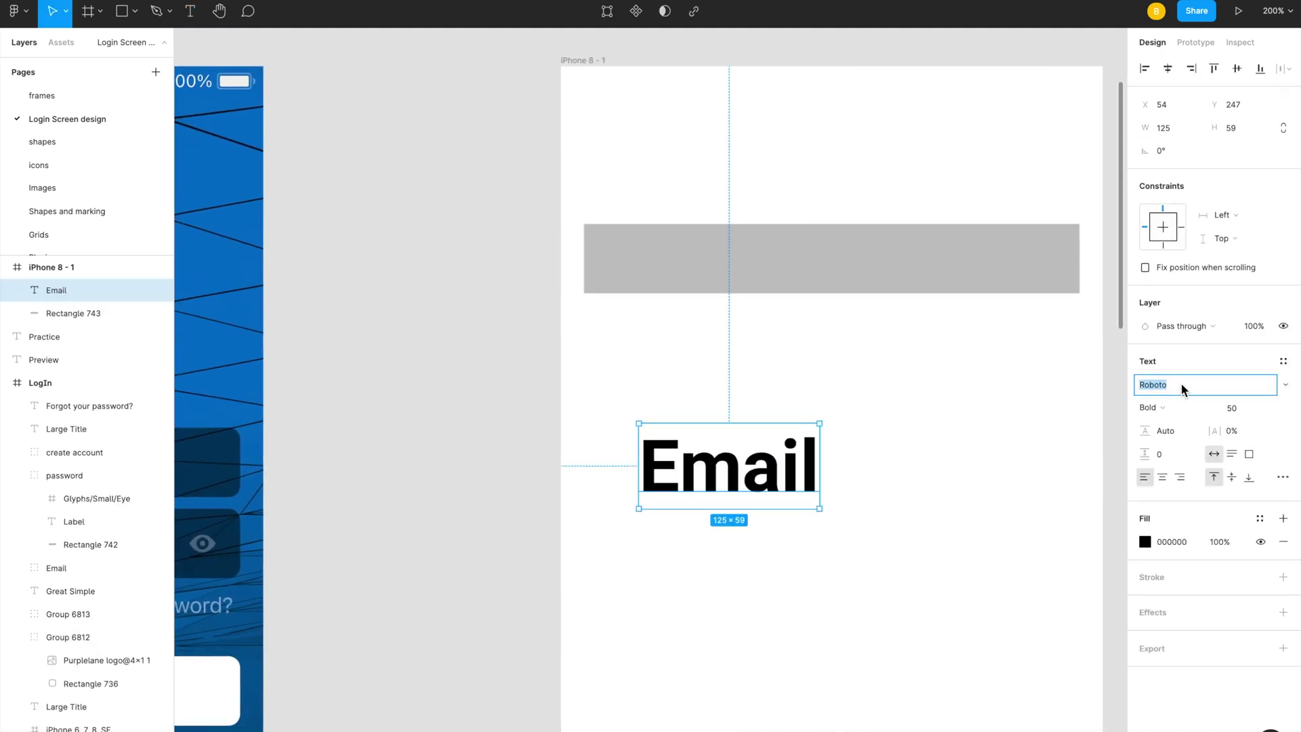
{"action": "type", "text": "SF"}
{"action": "key", "text": "Return"}
{"action": "left_click", "coordinate": [1201, 409]}
{"action": "key", "text": "Up"}
{"action": "key", "text": "Up"}
{"action": "key", "text": "Up"}
{"action": "key", "text": "Return"}
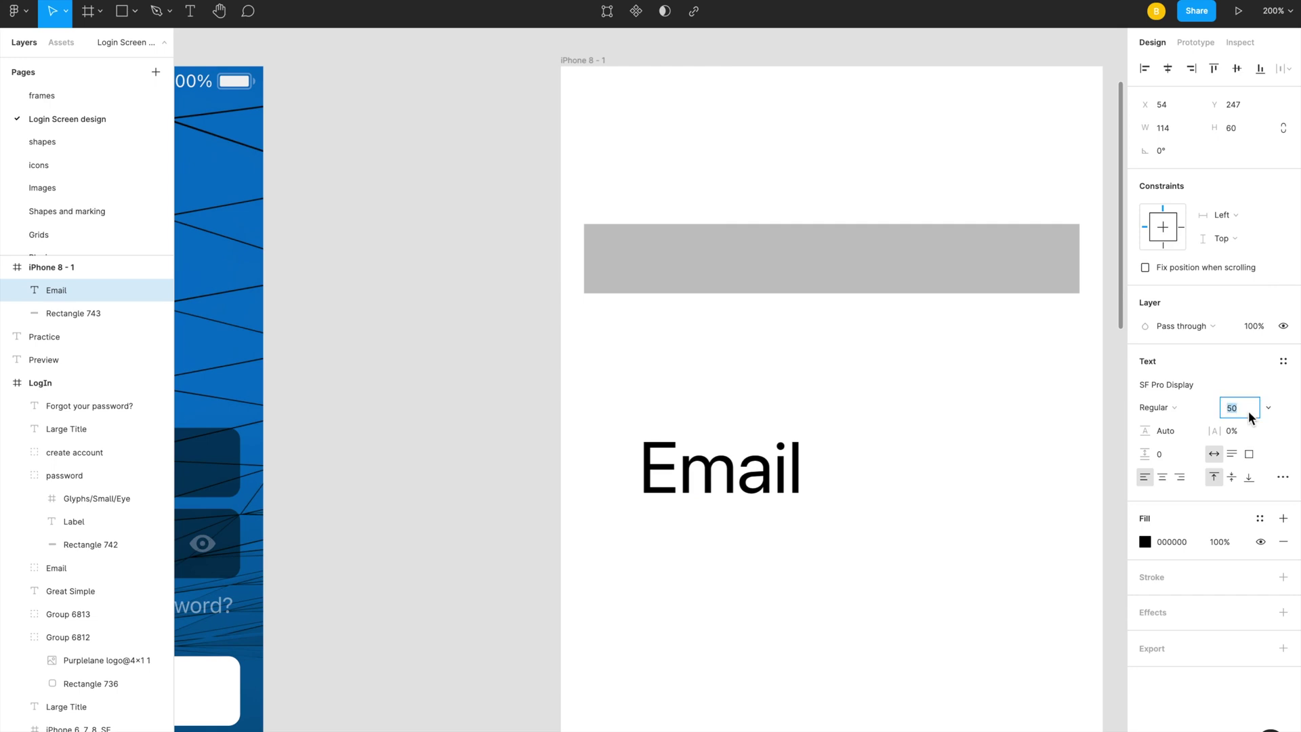
{"action": "type", "text": "17"}
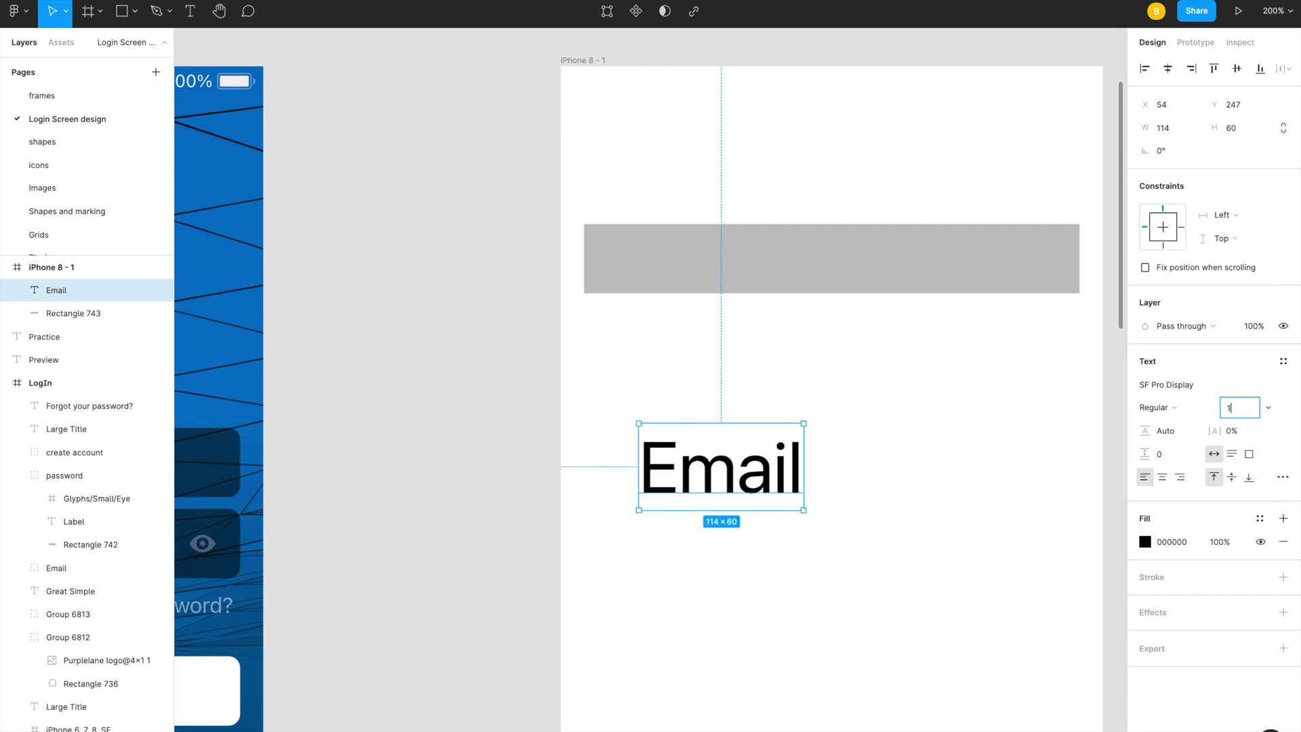
{"action": "key", "text": "Return"}
Step: Move the Email text onto the grey rectangle, near its left end and vertically centred
{"action": "left_click_drag", "start_coordinate": [681, 446], "coordinate": [659, 262]}
{"action": "key", "text": "shift+0"}
{"action": "left_click", "coordinate": [726, 375]}
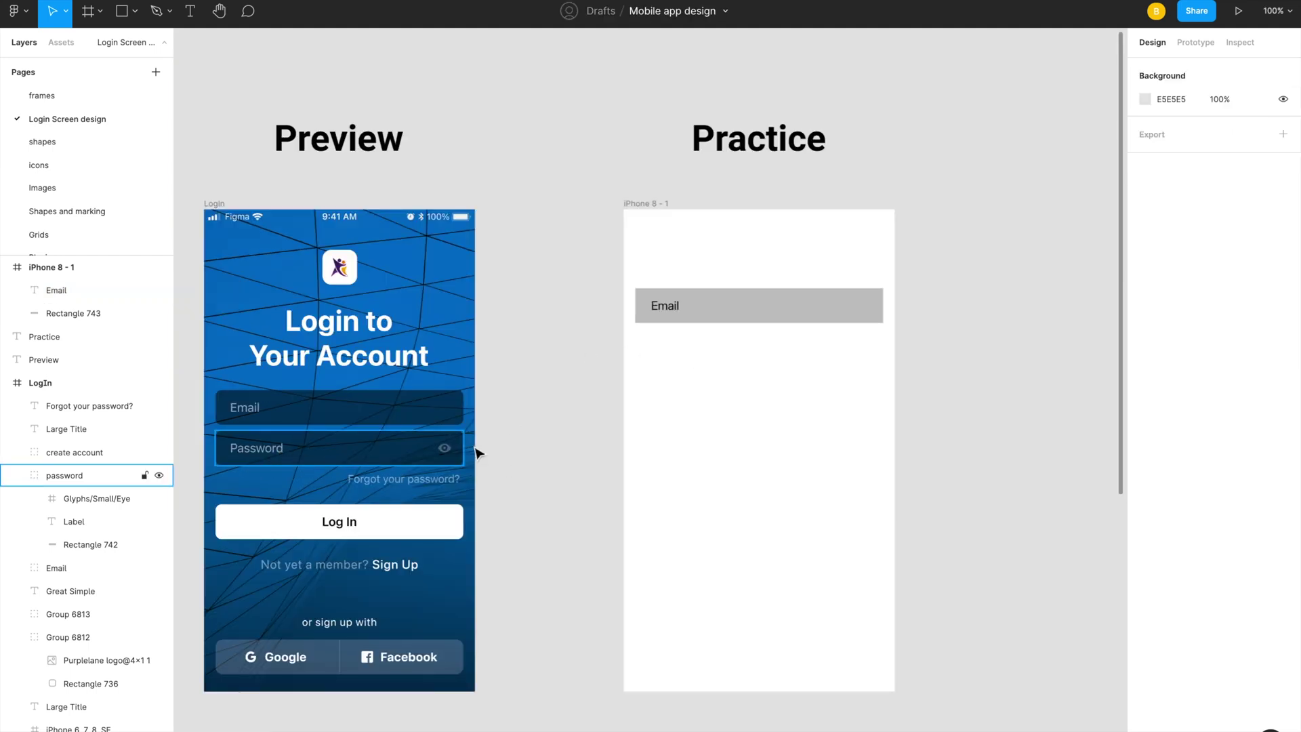
Step: Duplicate the Email text together with its rectangle and place the copy directly below the original field
{"action": "left_click_drag", "start_coordinate": [641, 360], "coordinate": [855, 269]}
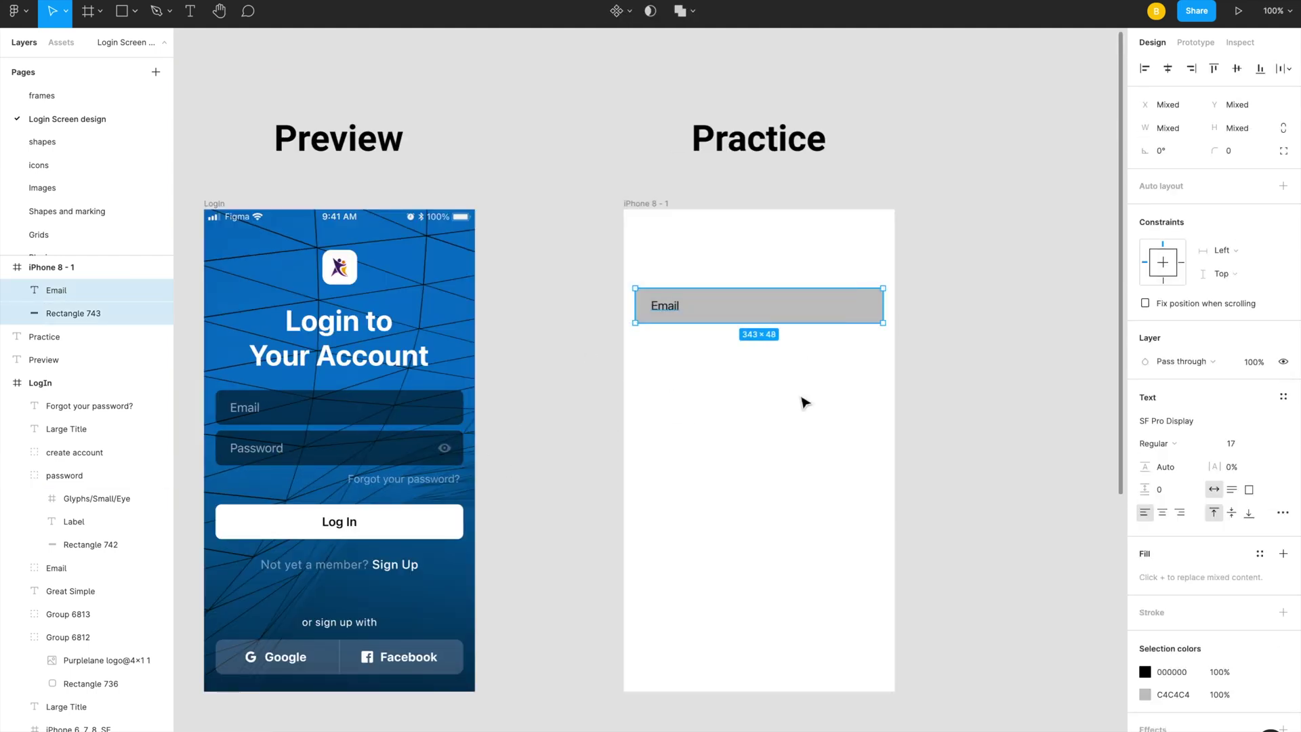
{"action": "left_click", "coordinate": [786, 403]}
{"action": "left_click_drag", "start_coordinate": [608, 374], "coordinate": [827, 269]}
{"action": "left_click", "coordinate": [700, 391]}
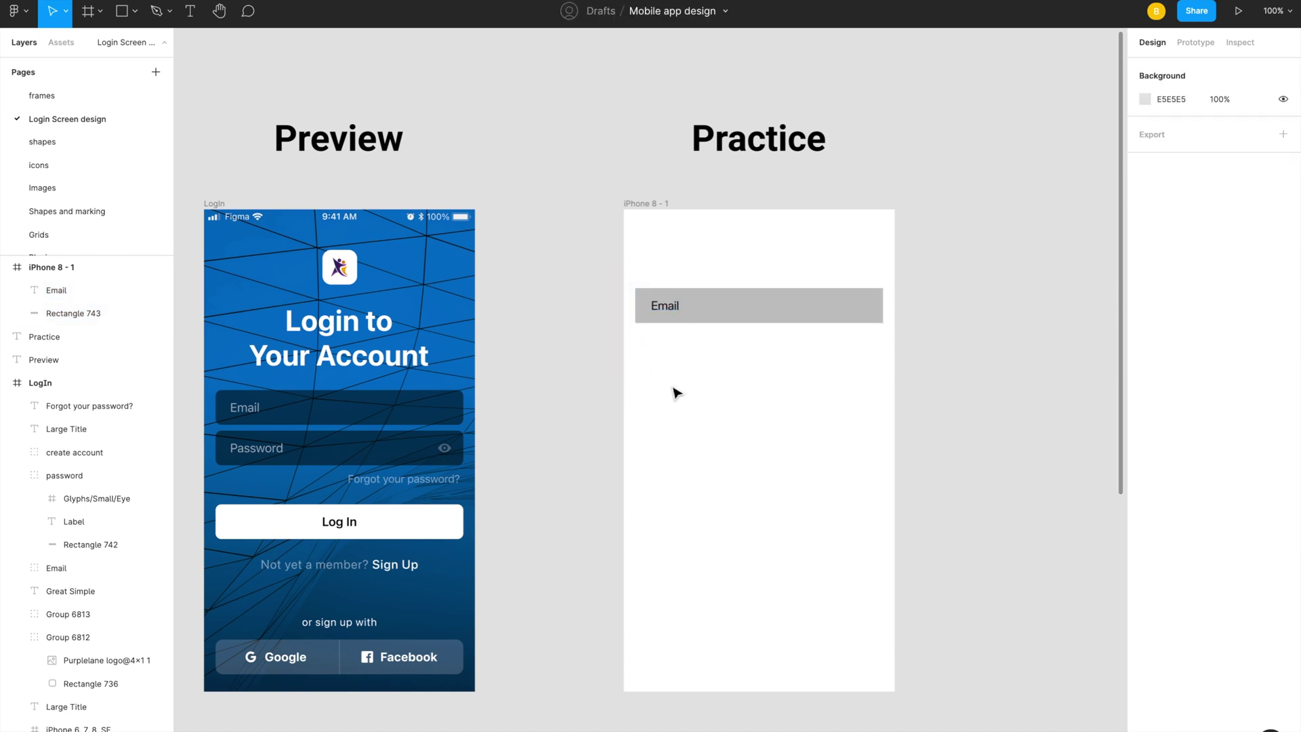
{"action": "left_click_drag", "start_coordinate": [595, 380], "coordinate": [846, 257]}
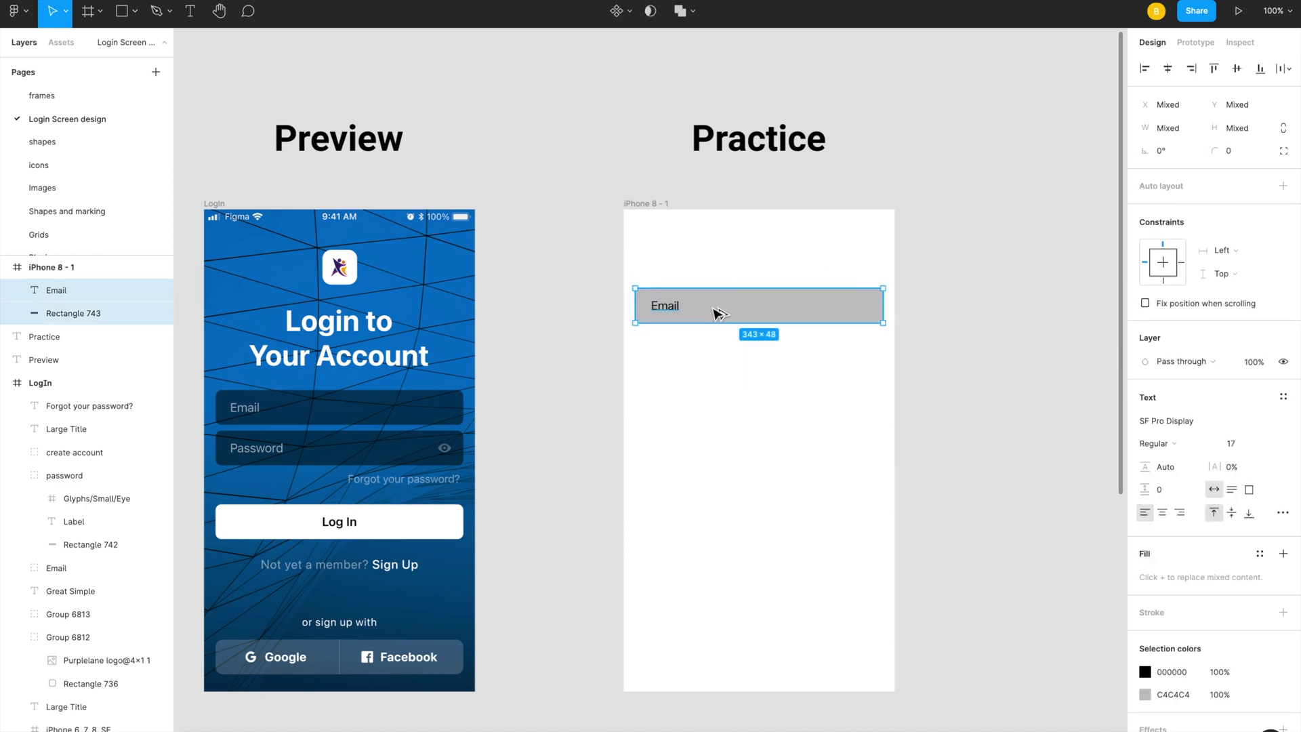
{"action": "left_click", "coordinate": [727, 315]}
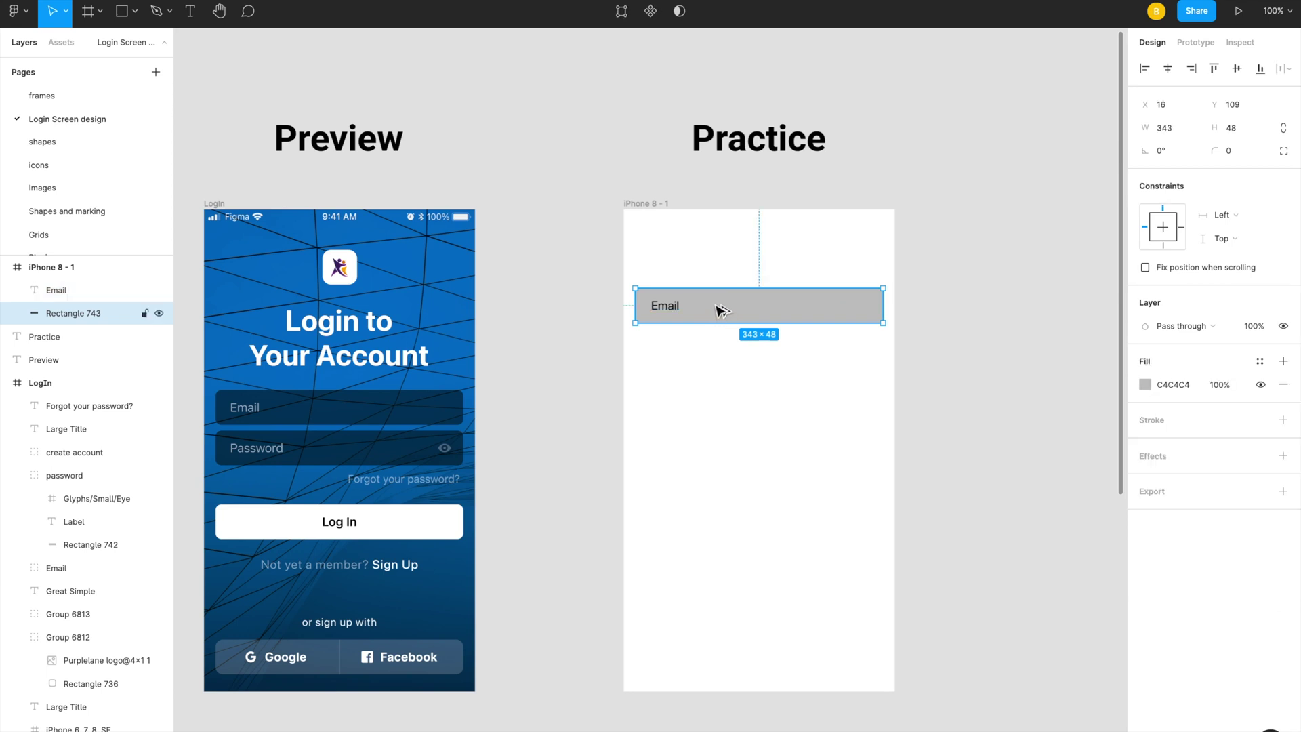
{"action": "key", "text": "ctrl+a"}
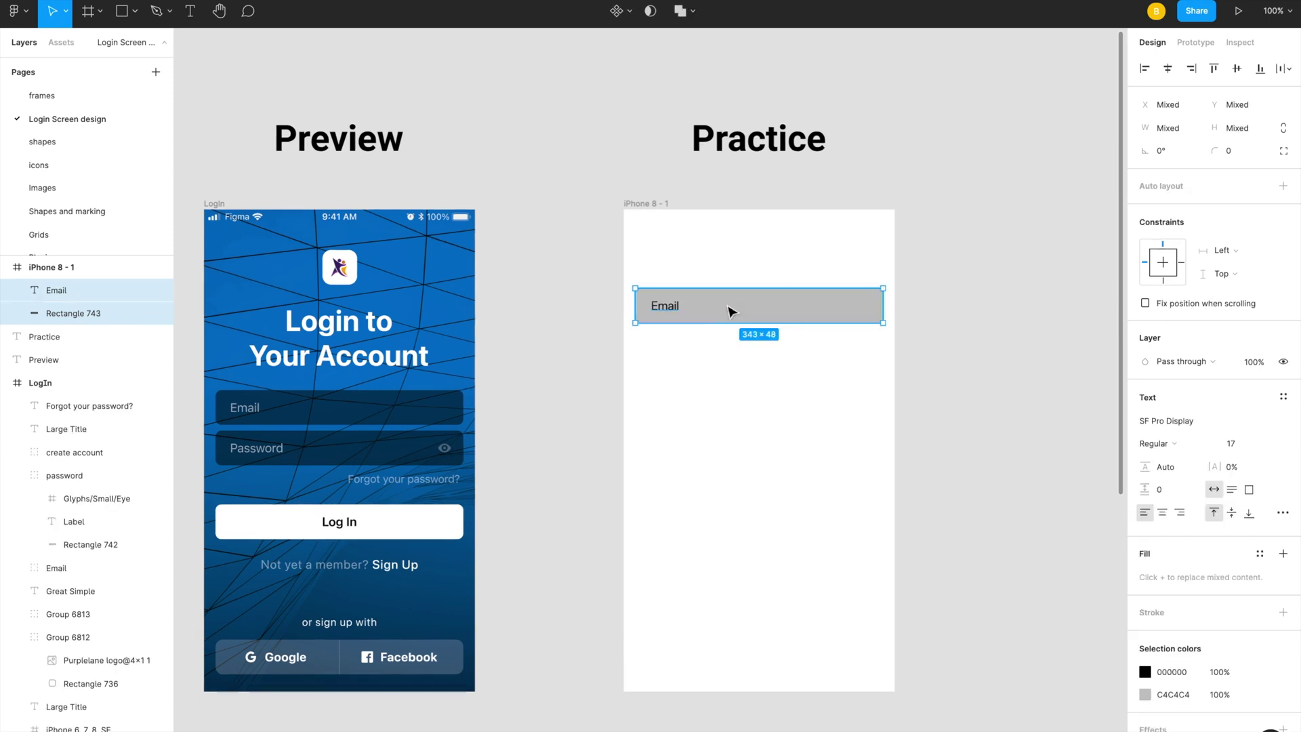
{"action": "left_click_drag", "start_coordinate": [726, 314], "coordinate": [723, 357], "text": "alt"}
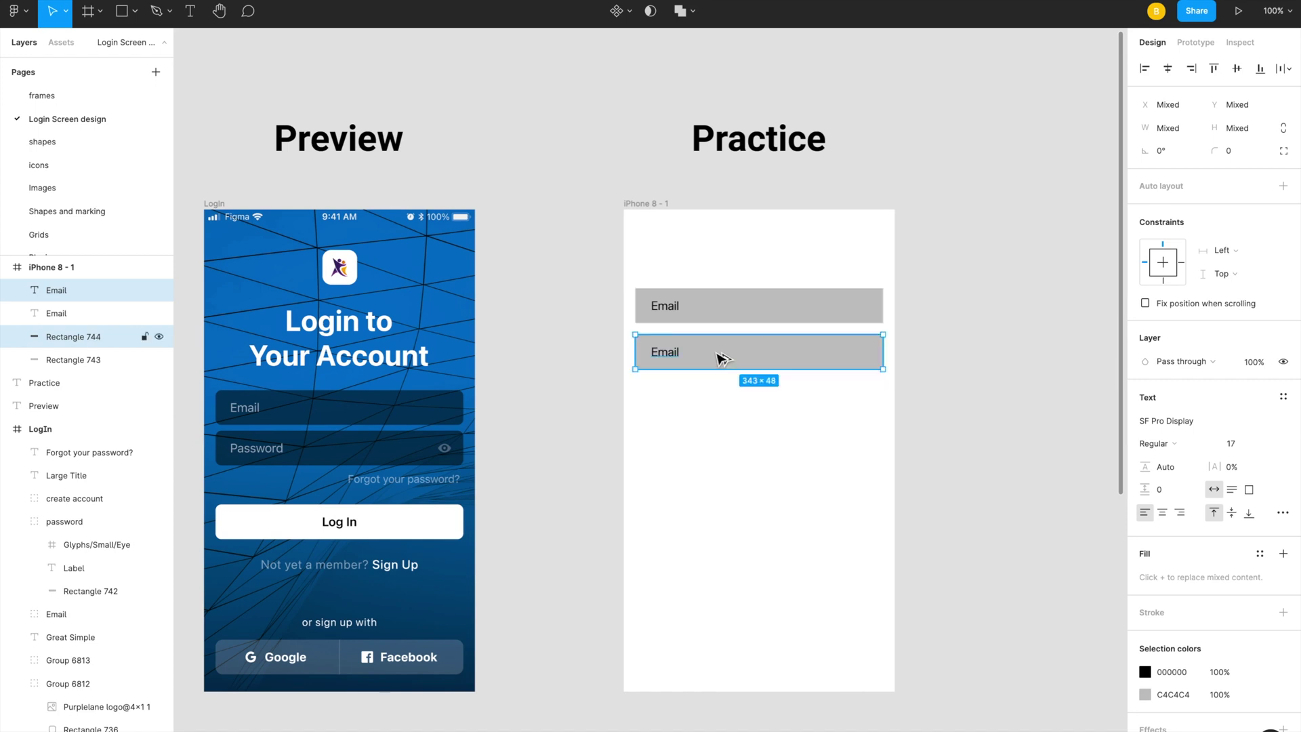
{"action": "left_click", "coordinate": [720, 404]}
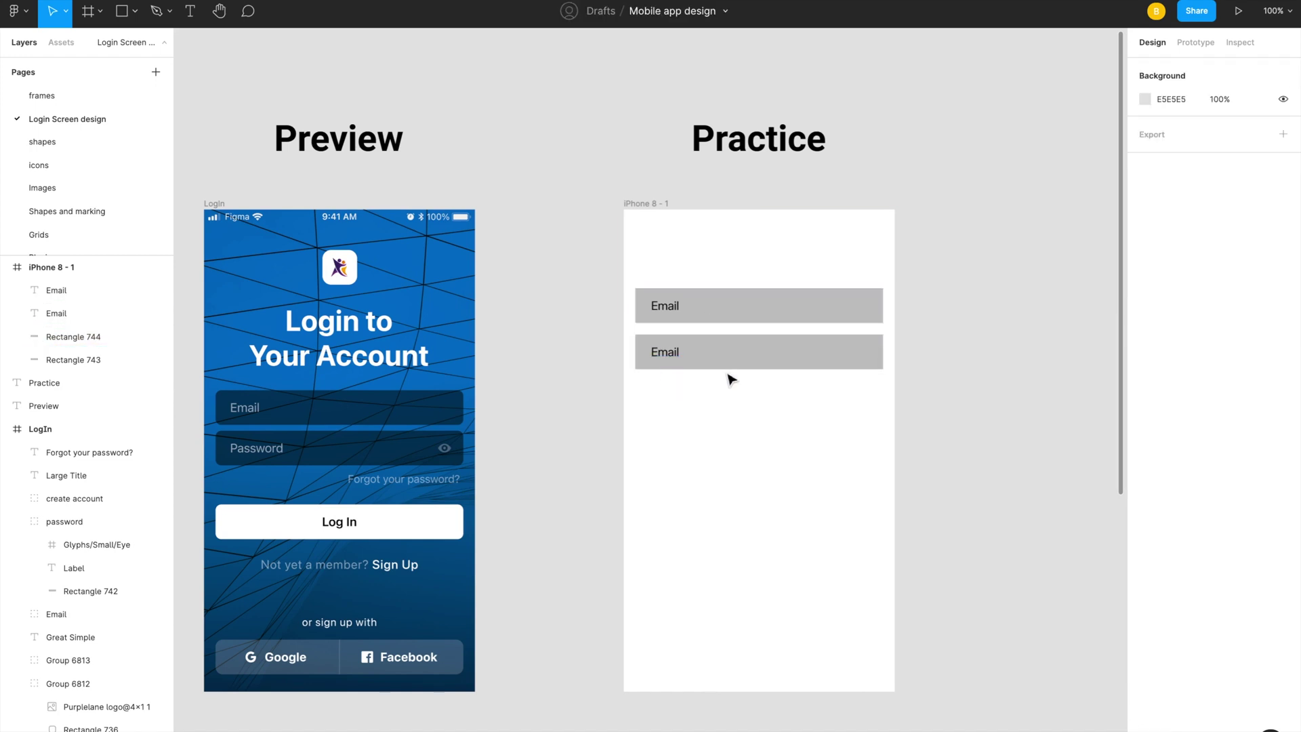
Step: Change the text in the lower field to "Password"
{"action": "key", "text": "ctrl+plus"}
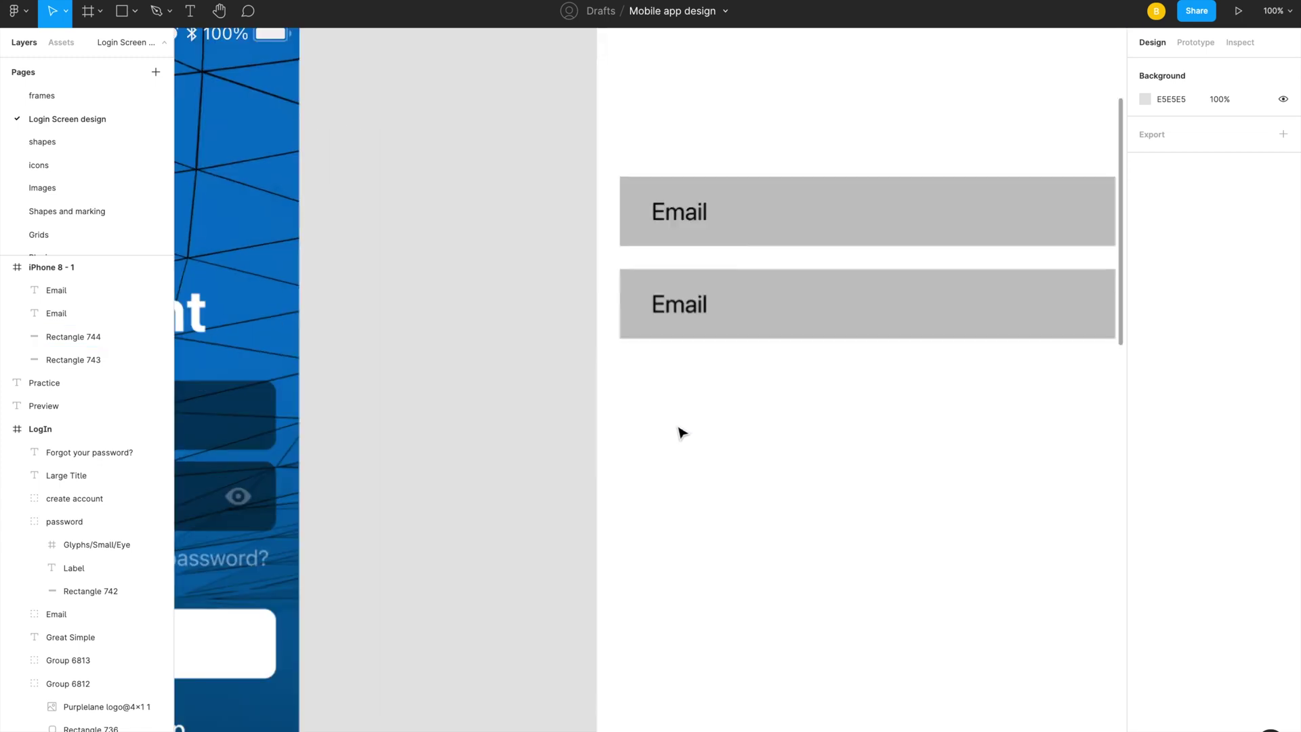
{"action": "scroll", "coordinate": [674, 276], "scroll_direction": "right", "scroll_amount": 3}
{"action": "left_click", "coordinate": [604, 293]}
{"action": "key", "text": "Return"}
{"action": "type", "text": "Password"}
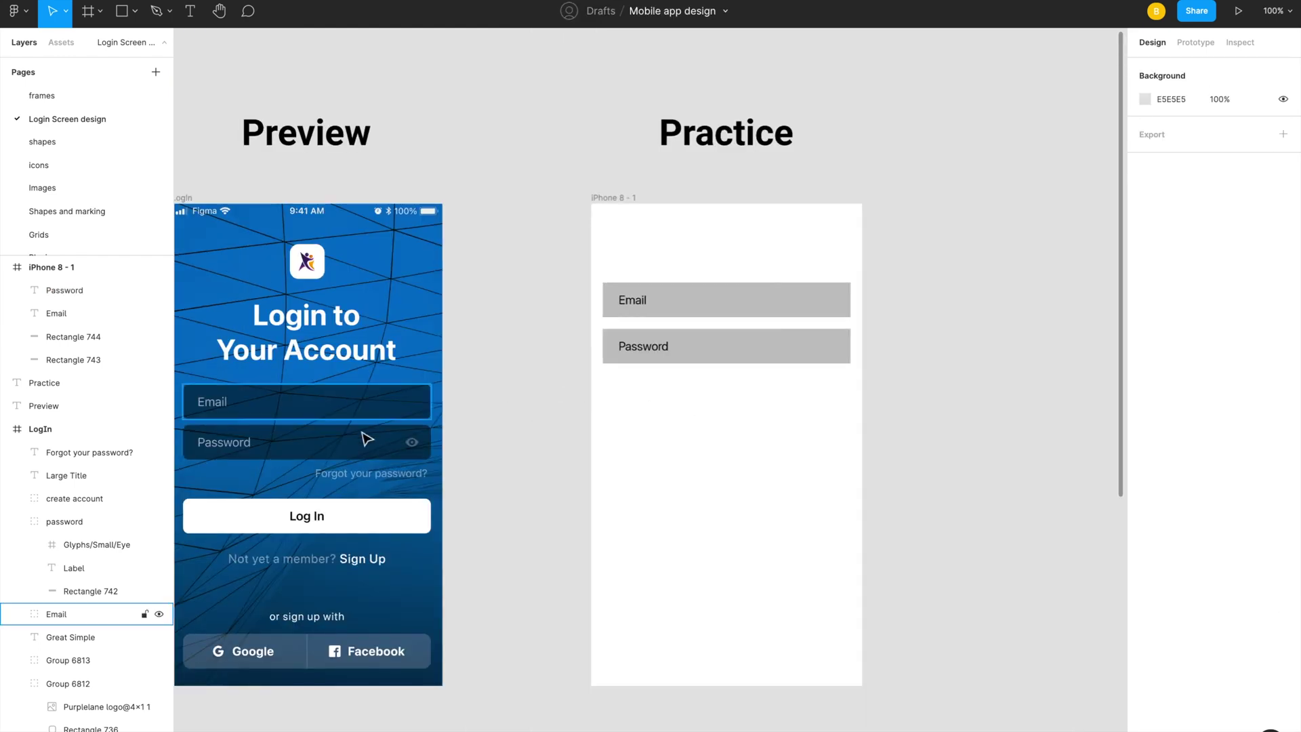
Step: Round the corners of the Email and Password rectangles with a radius of 6
{"action": "scroll", "coordinate": [475, 425], "scroll_direction": "left", "scroll_amount": 2}
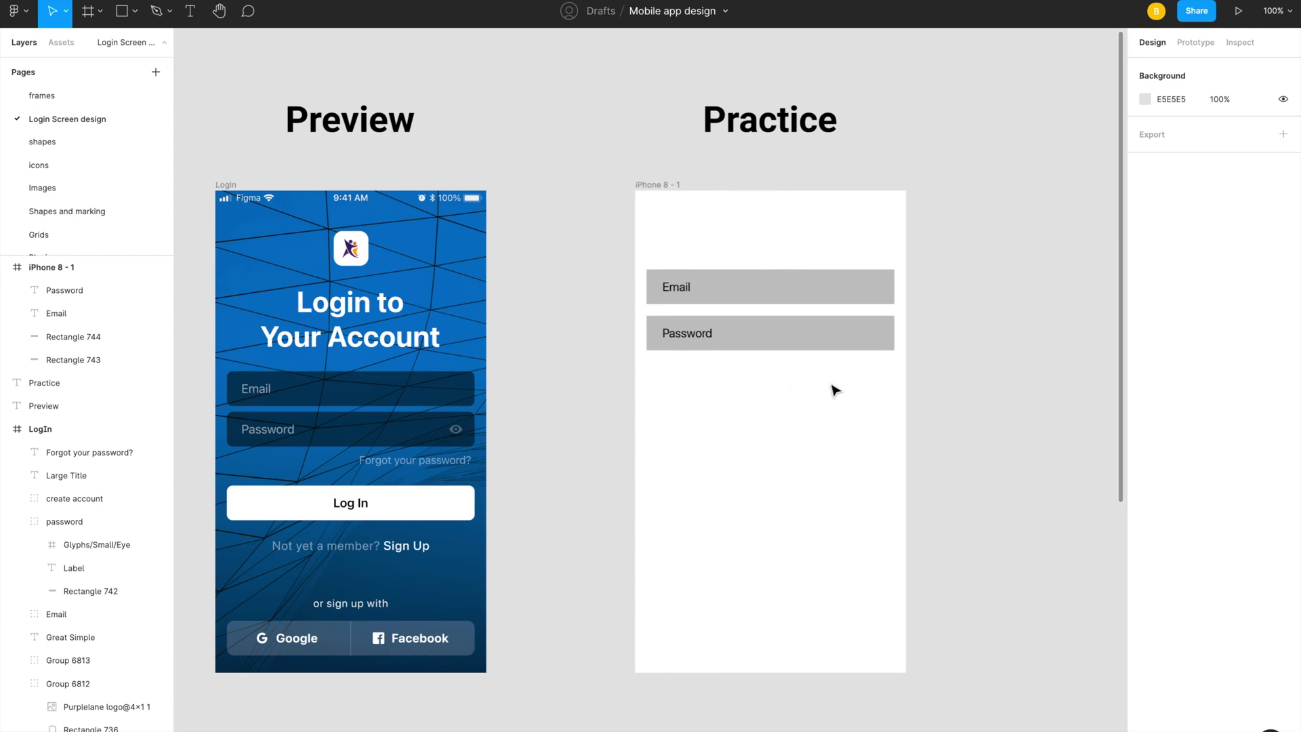
{"action": "left_click", "coordinate": [850, 298]}
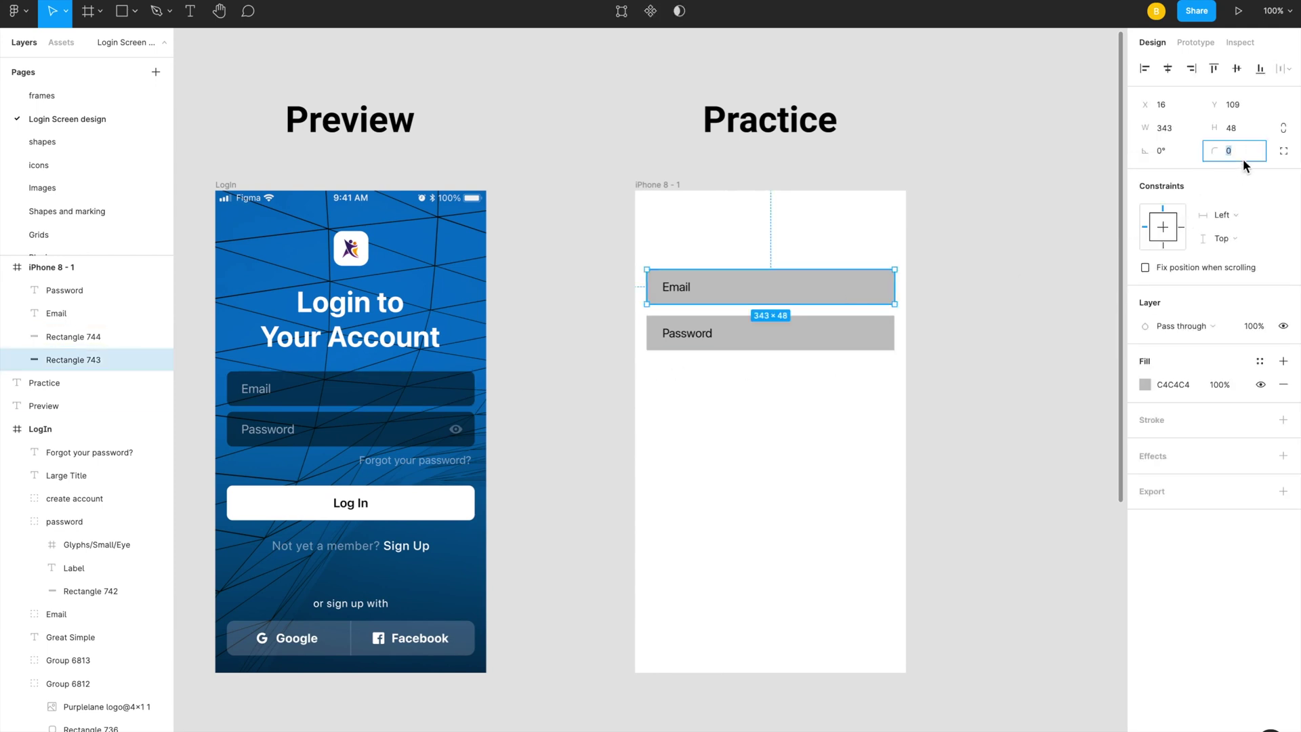
{"action": "type", "text": "4"}
{"action": "key", "text": "Return"}
{"action": "type", "text": "6"}
{"action": "key", "text": "Return"}
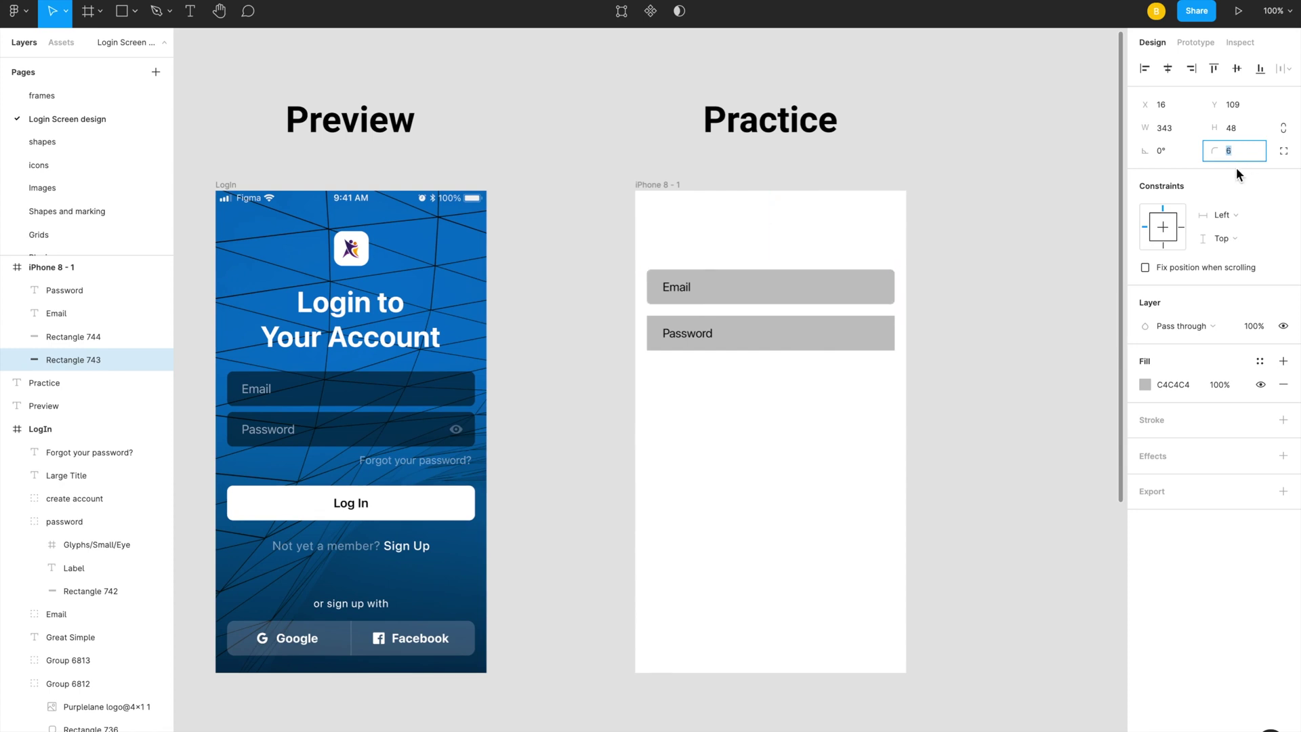
{"action": "left_click", "coordinate": [1008, 315]}
{"action": "left_click", "coordinate": [885, 335]}
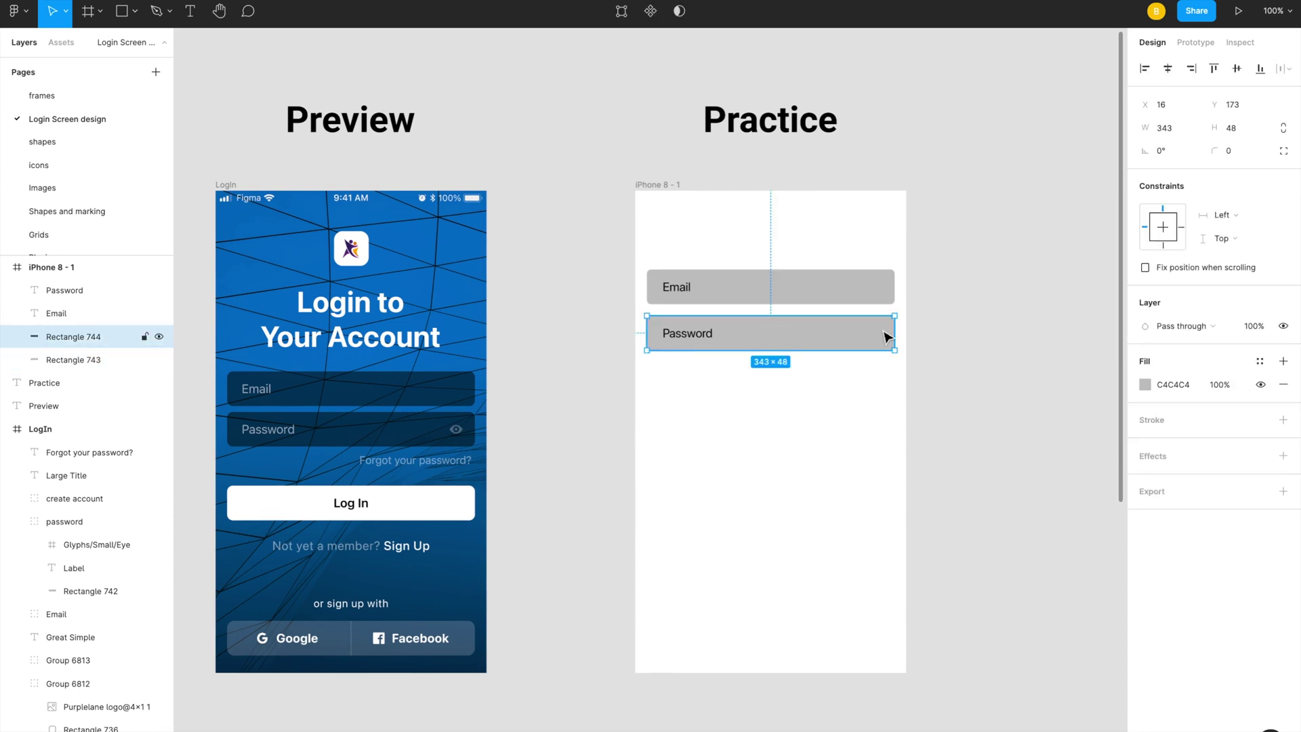
{"action": "key", "text": "Escape"}
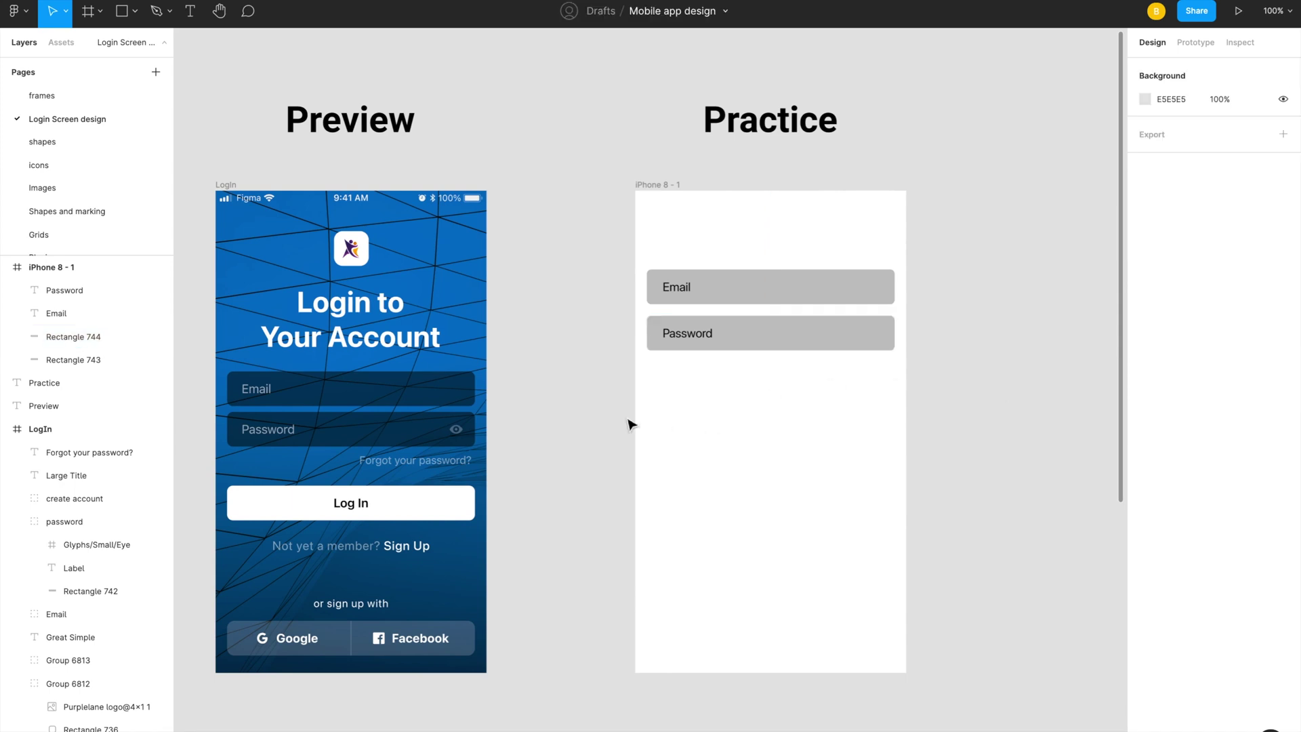
Step: Move both input fields with their labels down together to the middle of the iPhone 8 frame
{"action": "left_click_drag", "start_coordinate": [621, 414], "coordinate": [901, 262]}
{"action": "left_click_drag", "start_coordinate": [770, 302], "coordinate": [773, 405]}
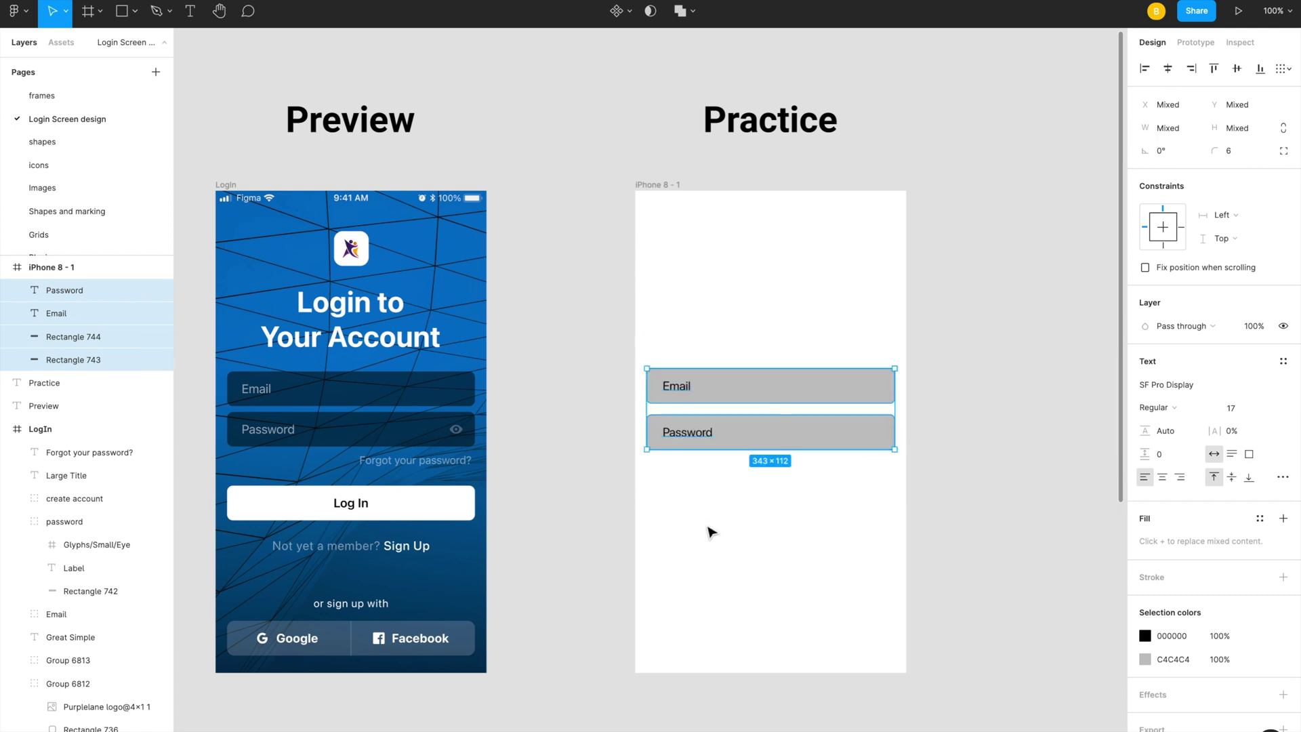
{"action": "left_click", "coordinate": [709, 532]}
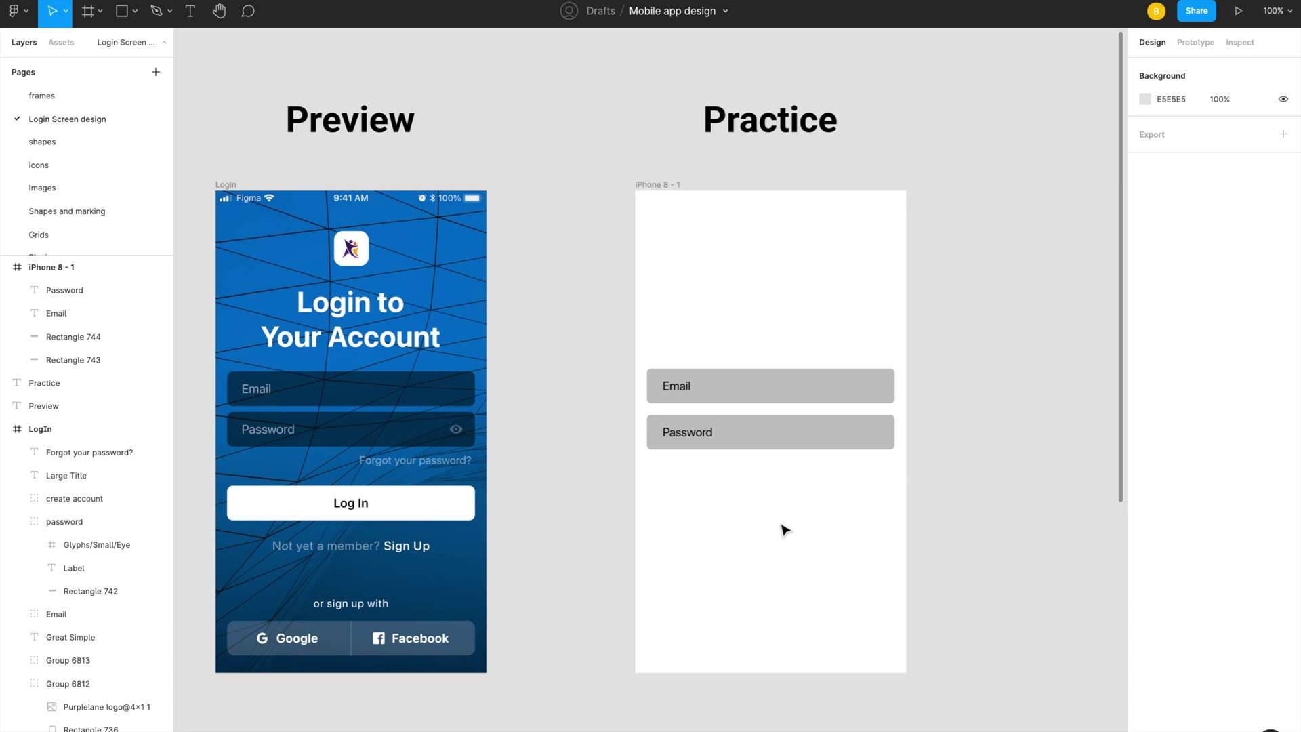
Step: Add the text "Forget password?" at font size 15 and place it just below the Password field, flush with the field's right edge
{"action": "key", "text": "ctrl+v"}
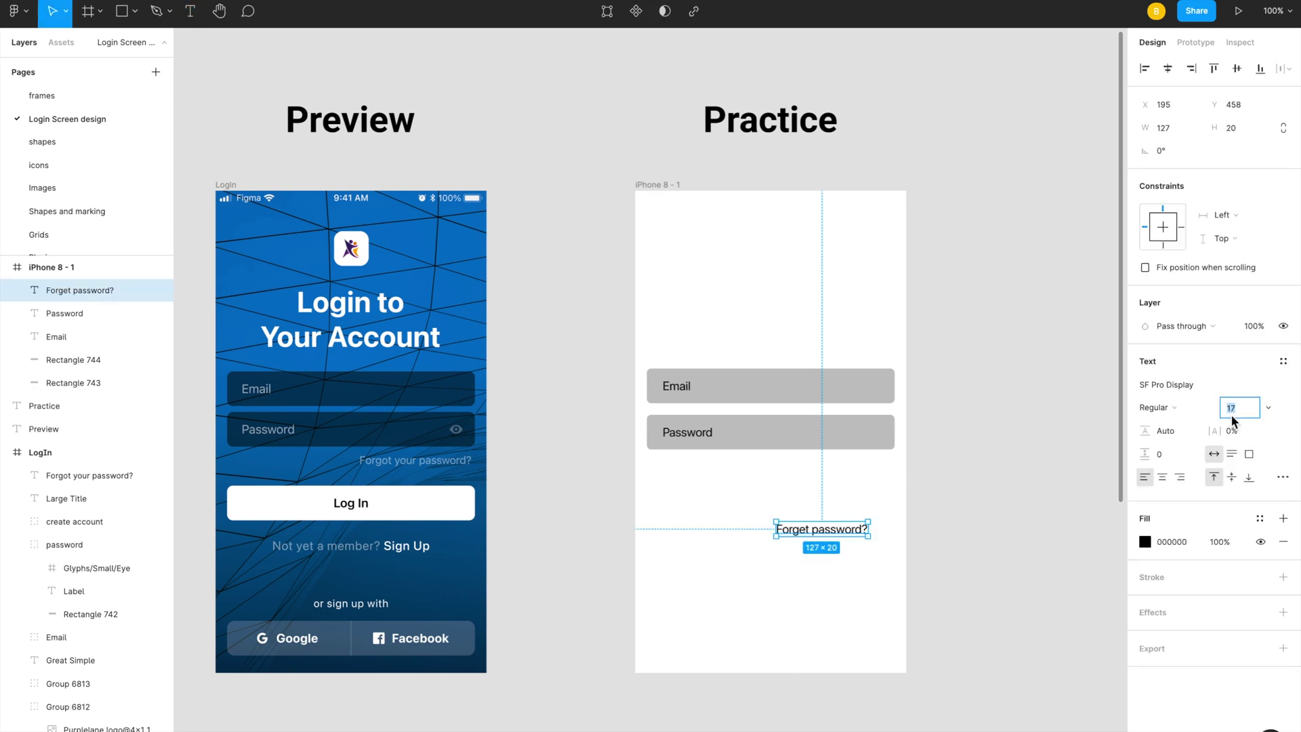
{"action": "key", "text": "Down"}
{"action": "key", "text": "Down"}
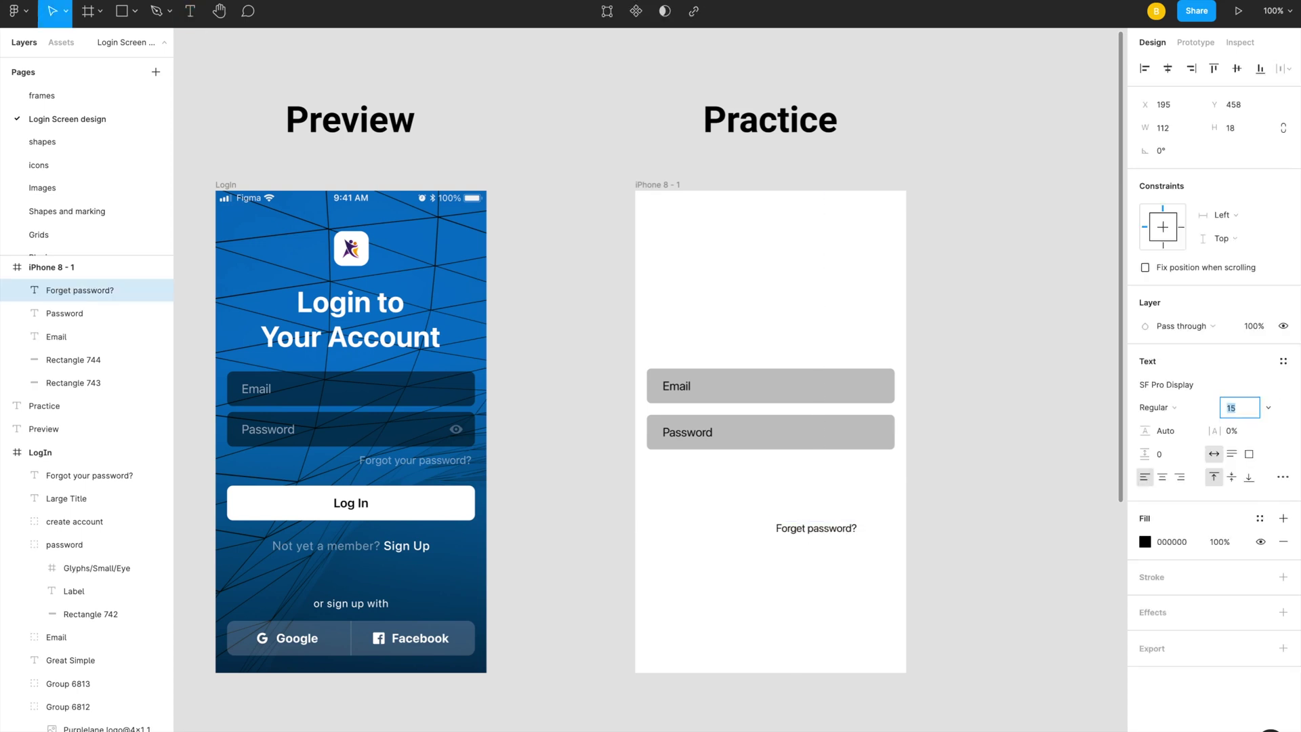
{"action": "left_click", "coordinate": [1006, 472]}
{"action": "left_click_drag", "start_coordinate": [837, 526], "coordinate": [868, 467]}
{"action": "left_click", "coordinate": [975, 482]}
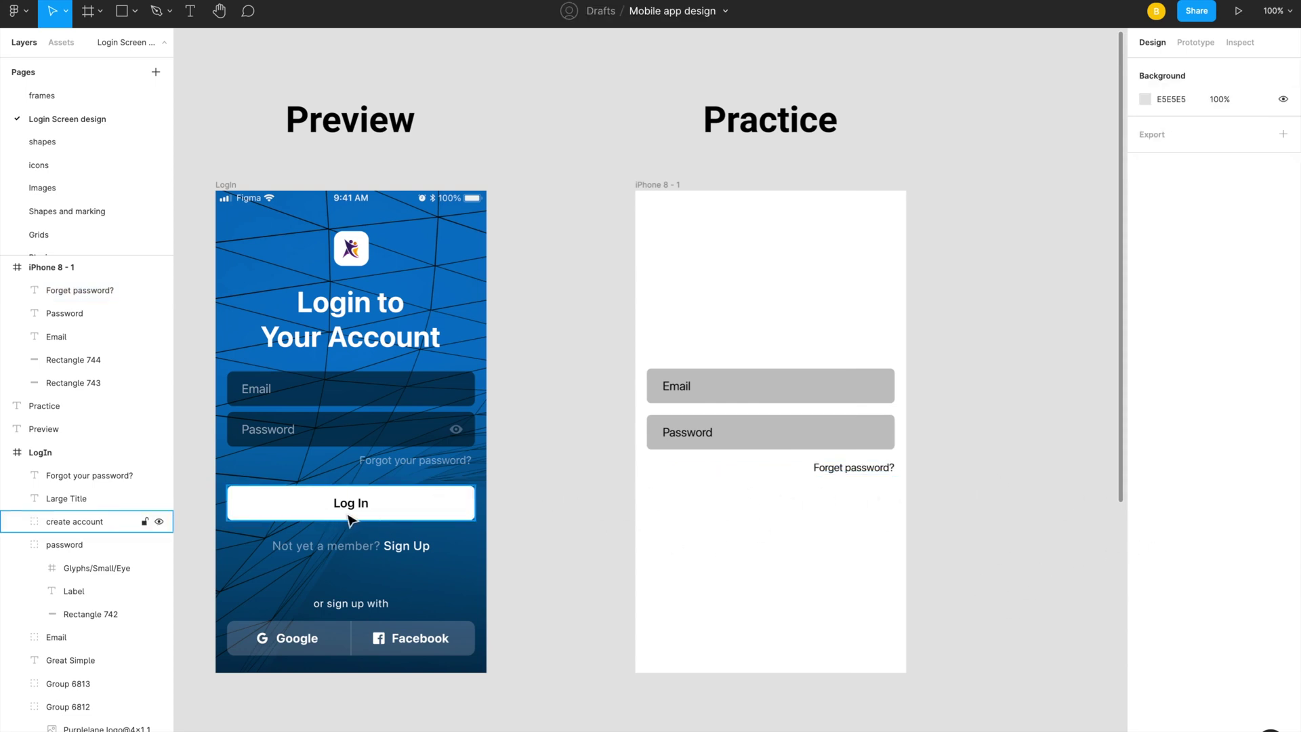
Step: Duplicate the Password rectangle together with its label and place the copy below the "Forget password?" text
{"action": "left_click_drag", "start_coordinate": [638, 495], "coordinate": [727, 432]}
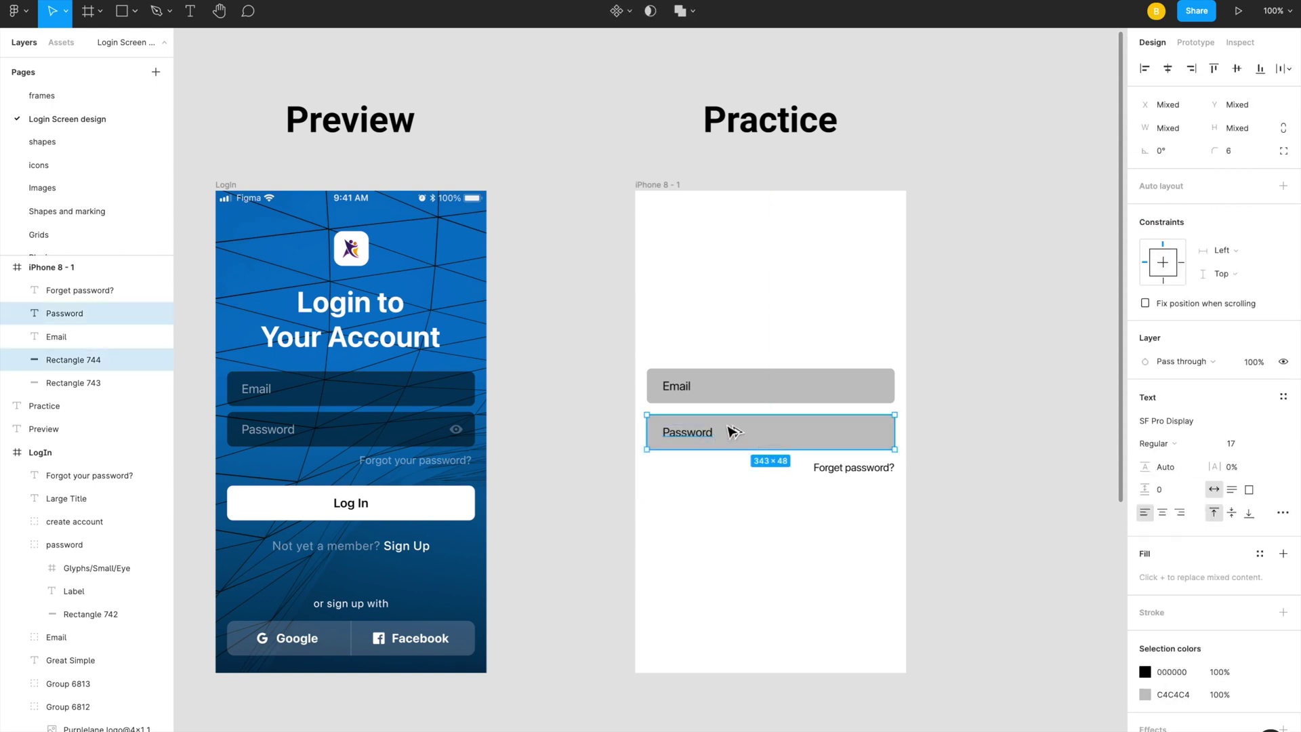
{"action": "left_click", "coordinate": [704, 539]}
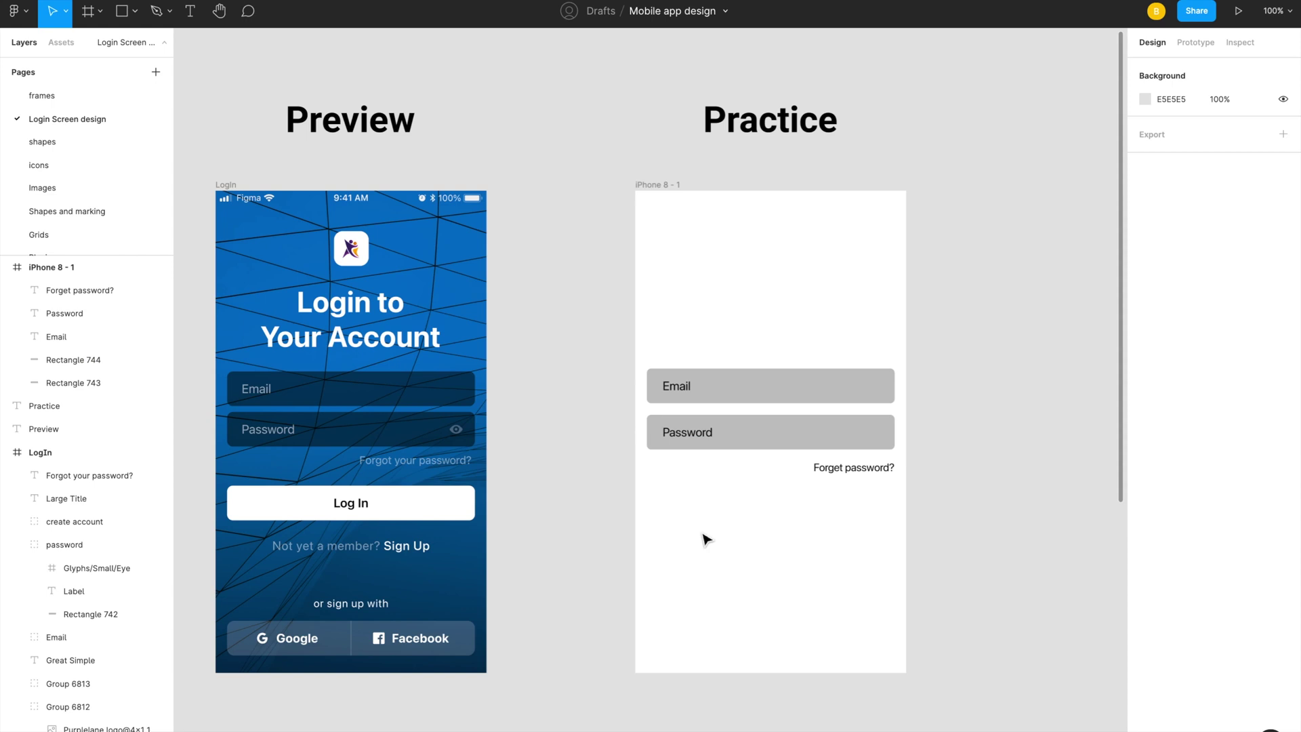
{"action": "left_click_drag", "start_coordinate": [647, 464], "coordinate": [741, 424]}
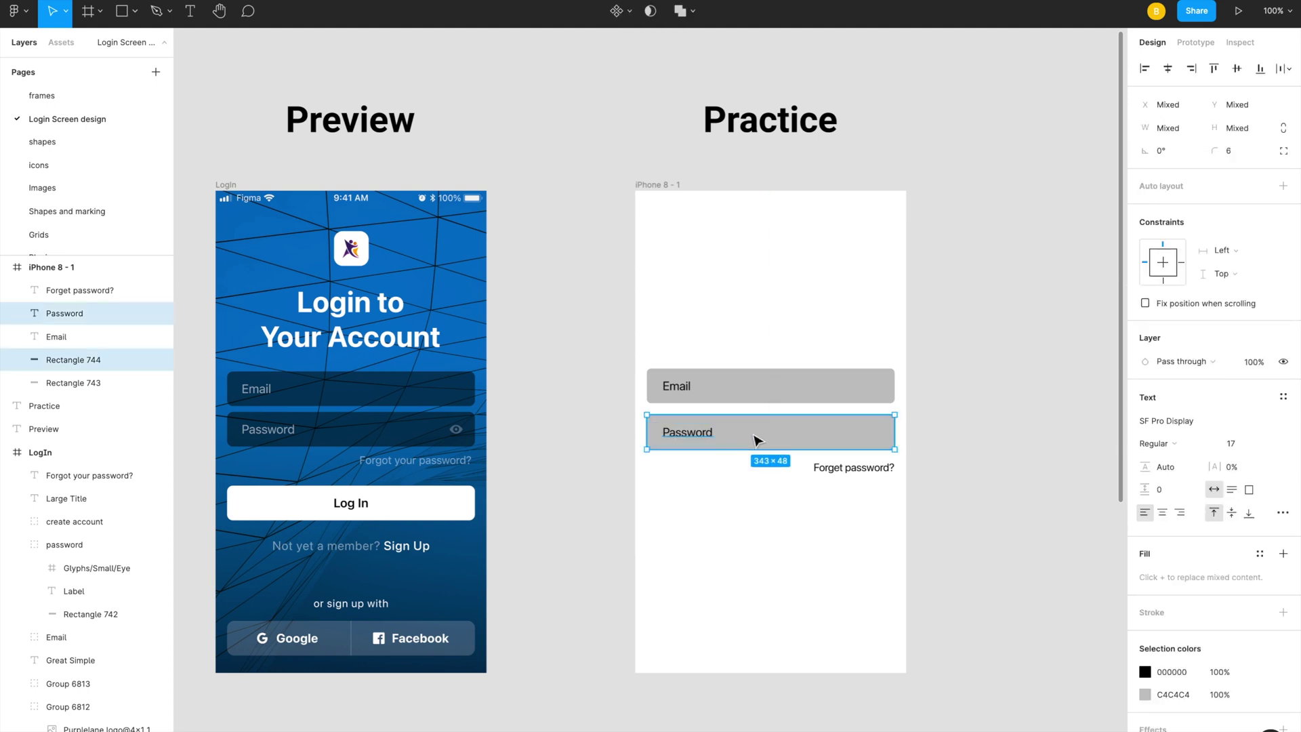
{"action": "left_click_drag", "start_coordinate": [671, 481], "coordinate": [745, 430]}
{"action": "left_click_drag", "start_coordinate": [775, 433], "coordinate": [773, 517]}
{"action": "left_click", "coordinate": [552, 572]}
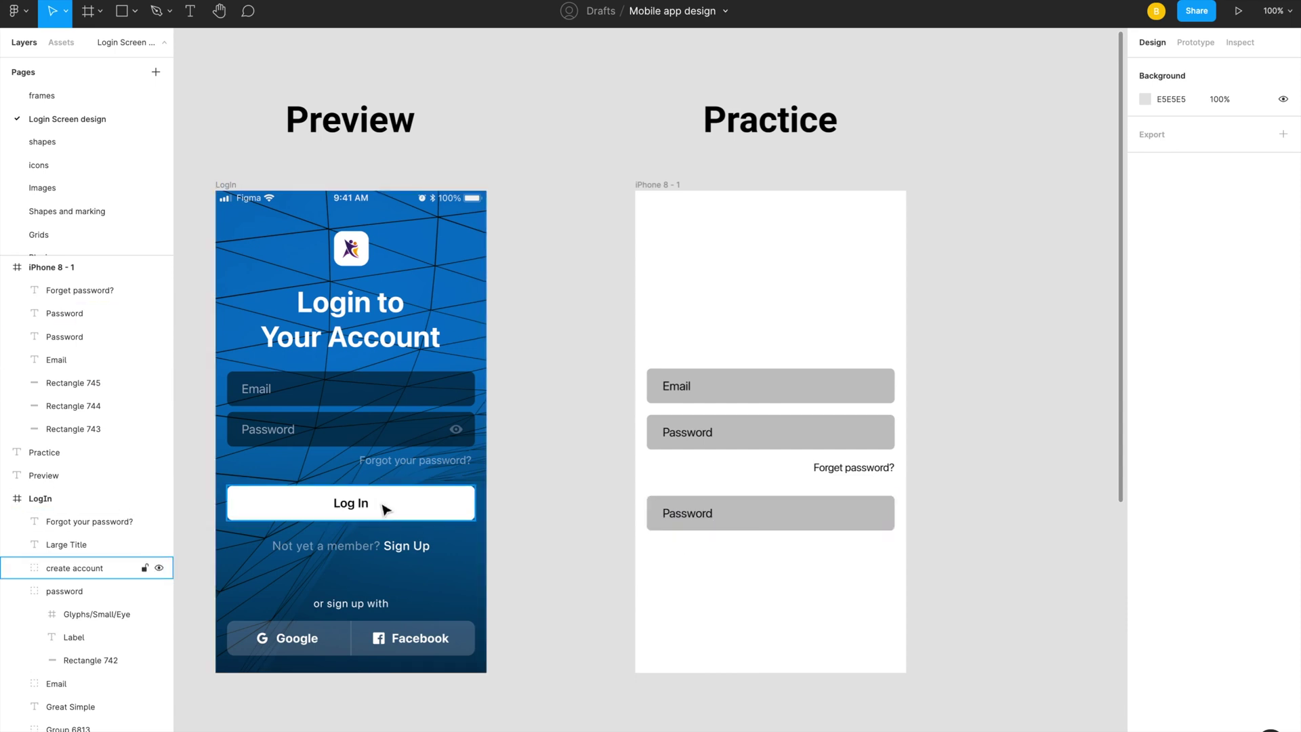
Step: Change the copied field's label to "Log In" and set its font weight to Semibold
{"action": "left_click", "coordinate": [702, 526]}
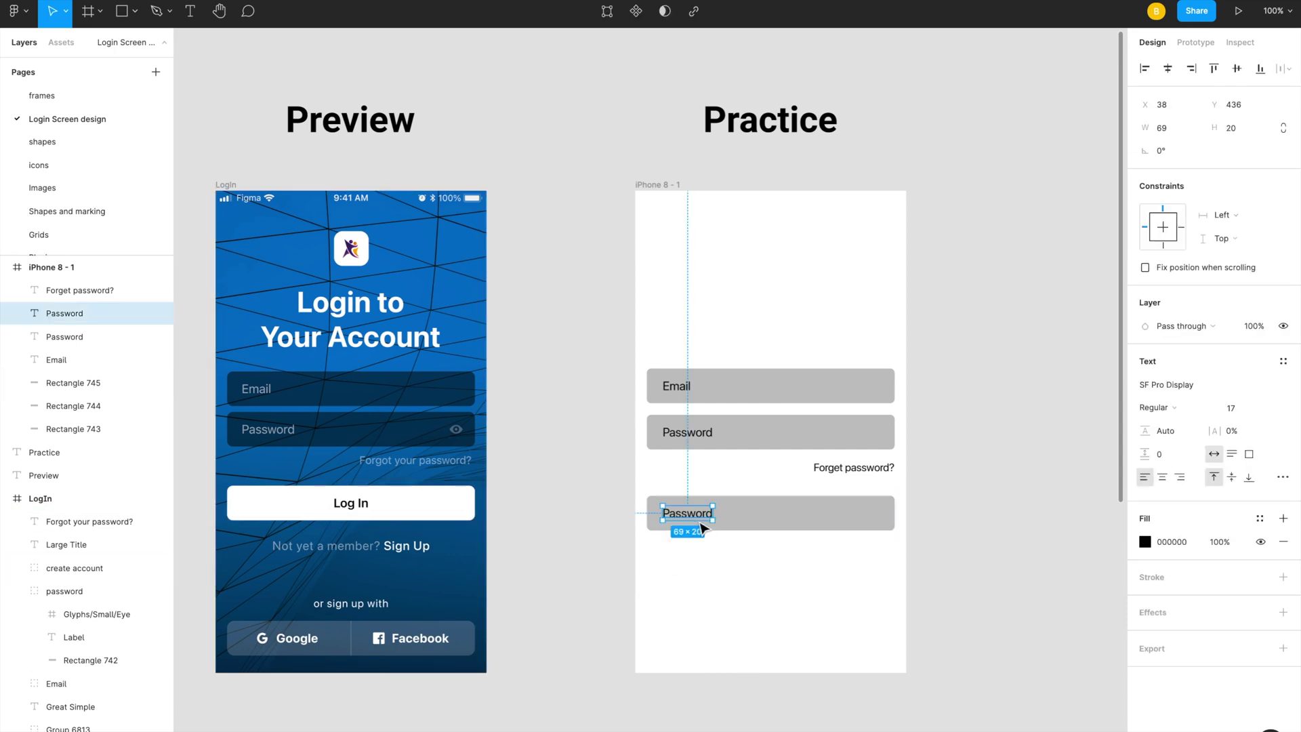
{"action": "double_click", "coordinate": [702, 514]}
{"action": "type", "text": "Login"}
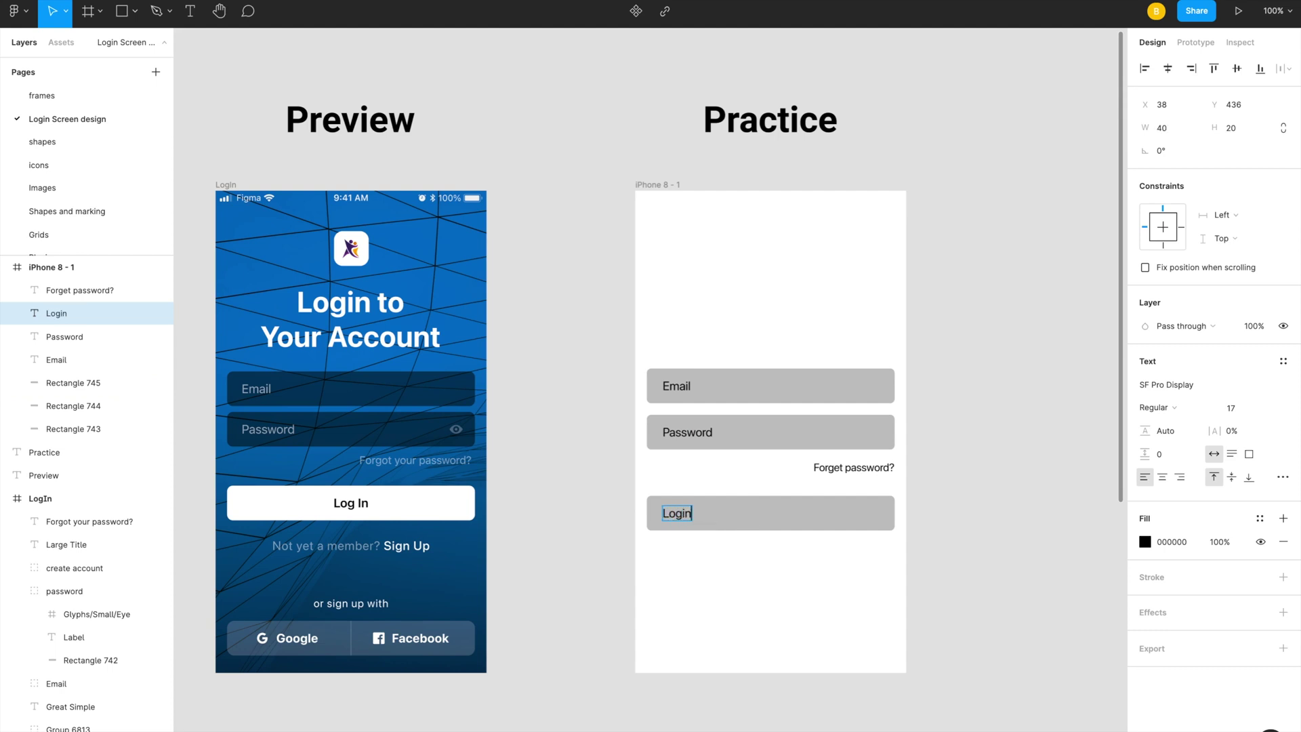
{"action": "key", "text": "Escape"}
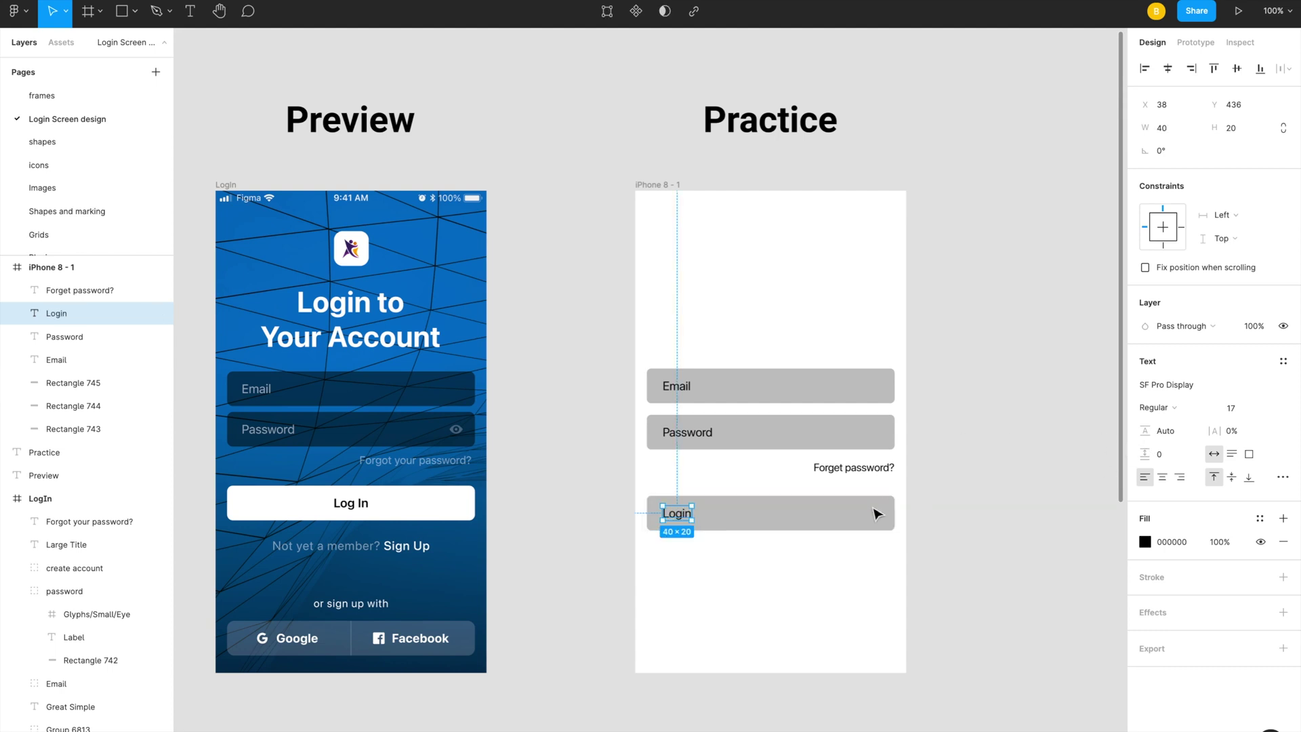
{"action": "left_click", "coordinate": [1205, 409]}
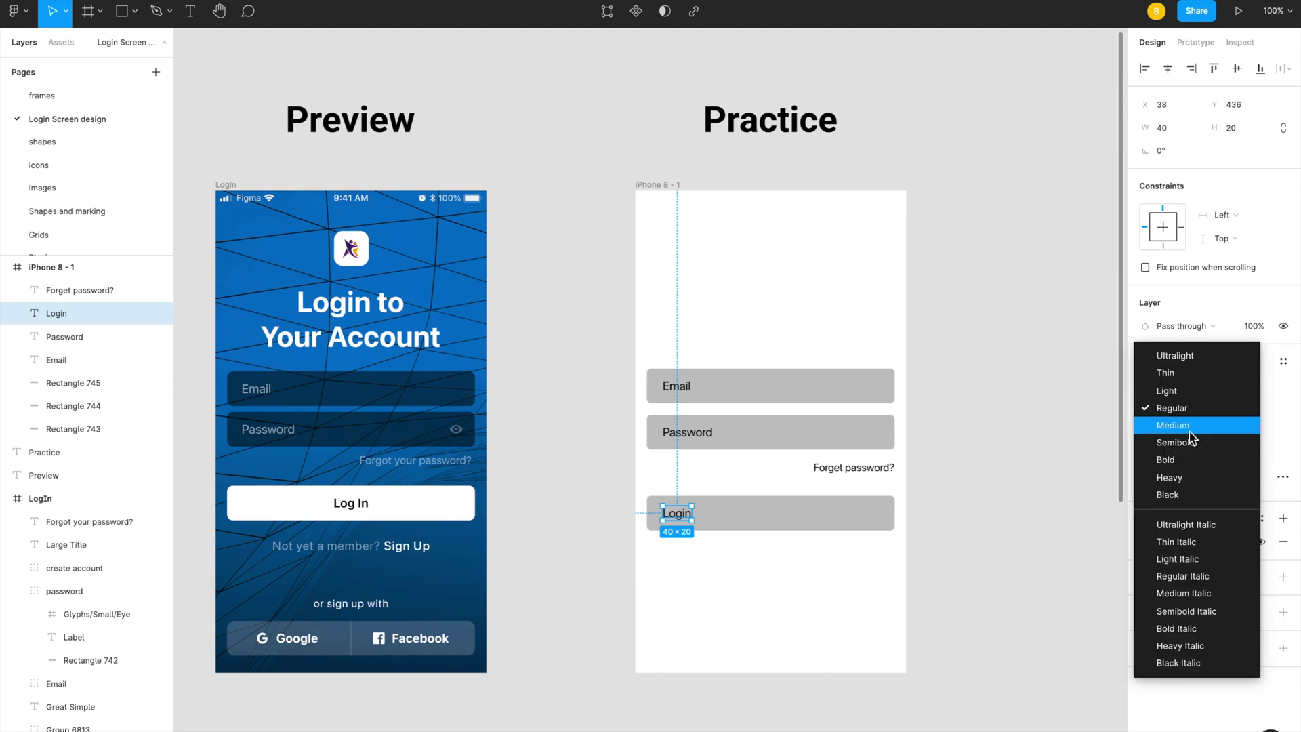
{"action": "left_click", "coordinate": [1189, 434]}
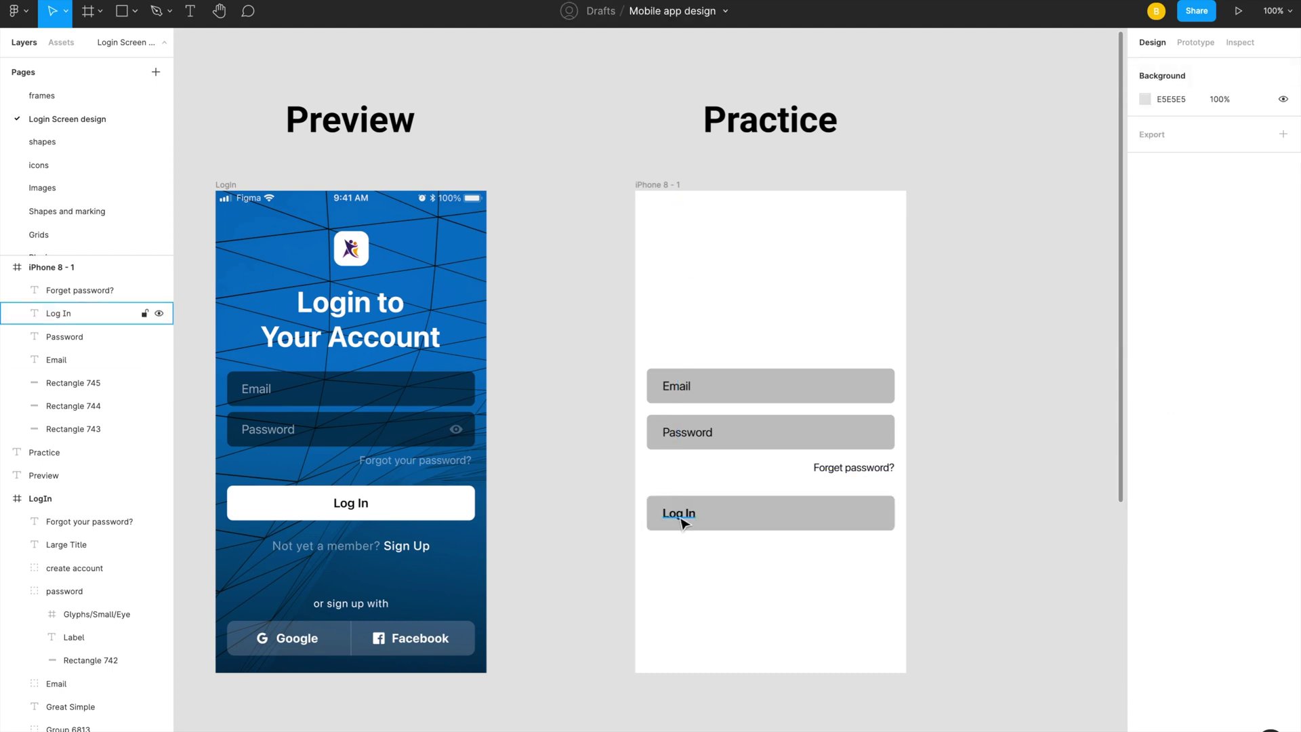
Step: Centre the "Log In" label horizontally in the frame so it sits in the middle of its button
{"action": "left_click", "coordinate": [683, 518]}
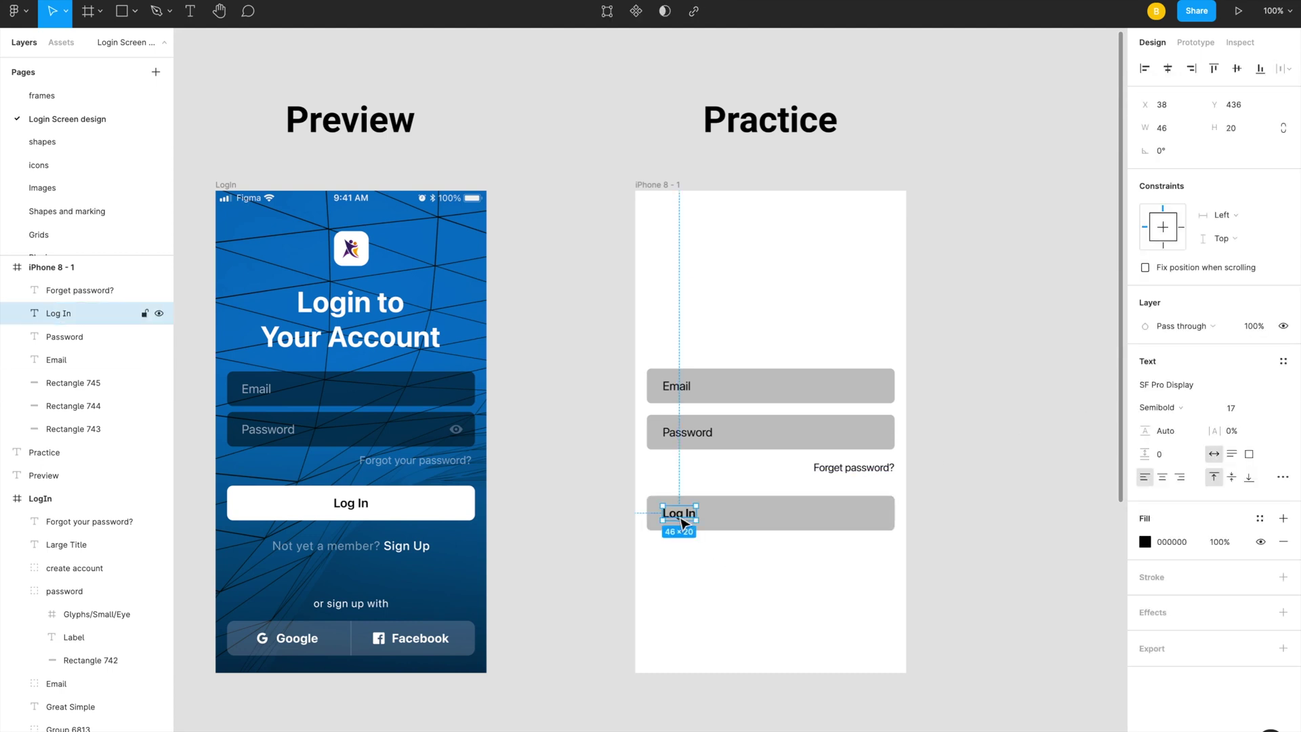
{"action": "left_click", "coordinate": [1169, 69]}
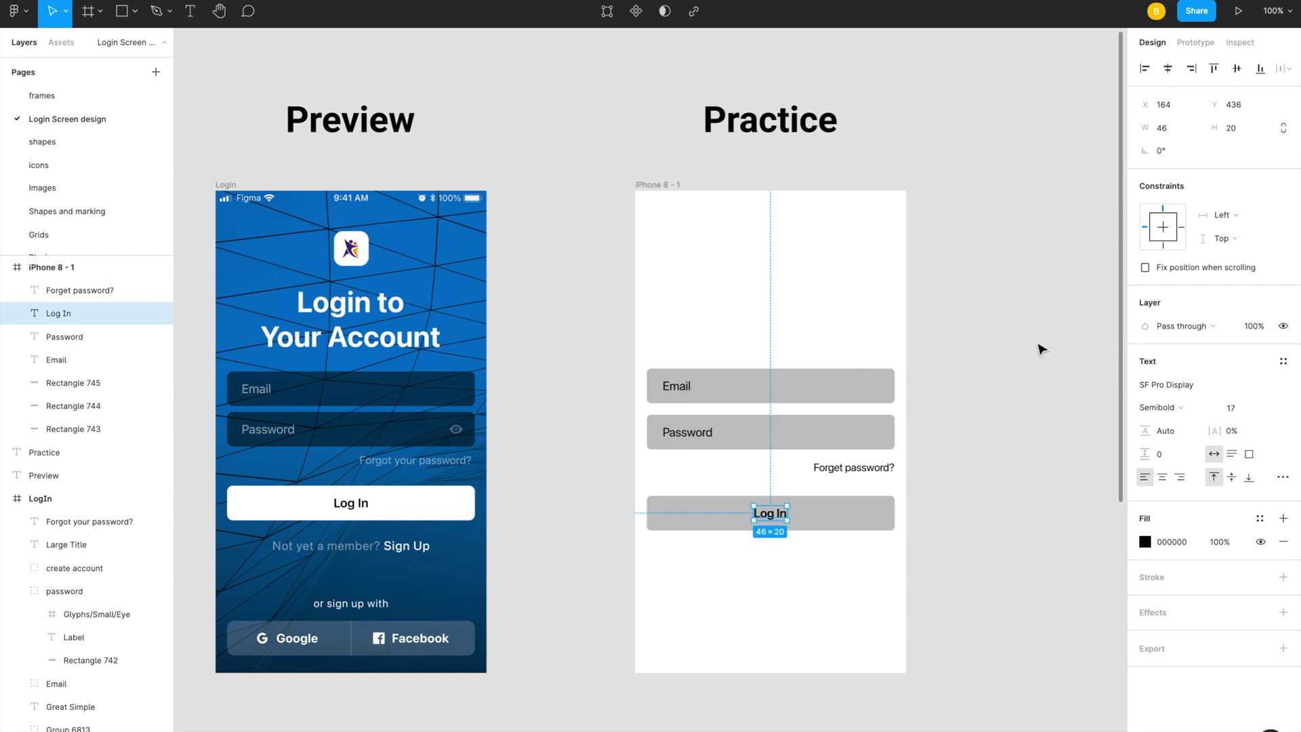
{"action": "left_click", "coordinate": [930, 527]}
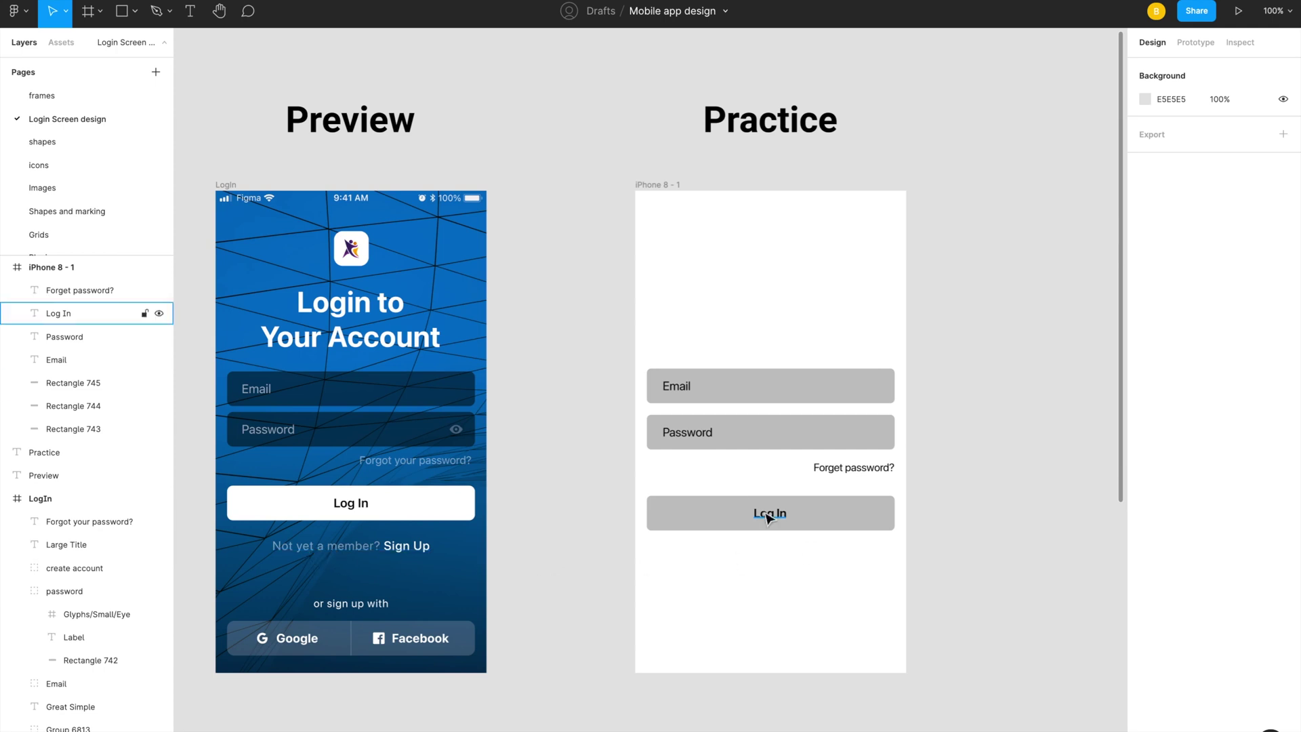
Step: Add the text "Not yet a member? Sign Up" below the Log In button
{"action": "key", "text": "t"}
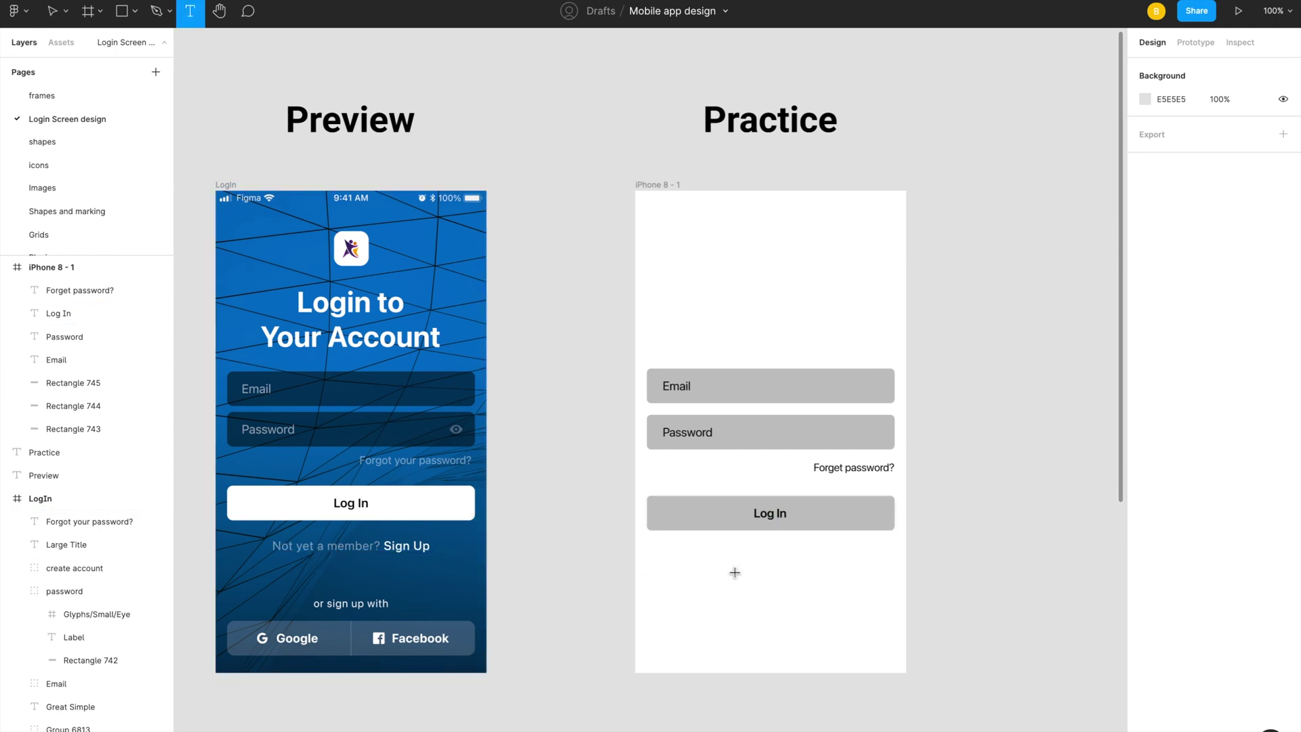
{"action": "left_click", "coordinate": [745, 573]}
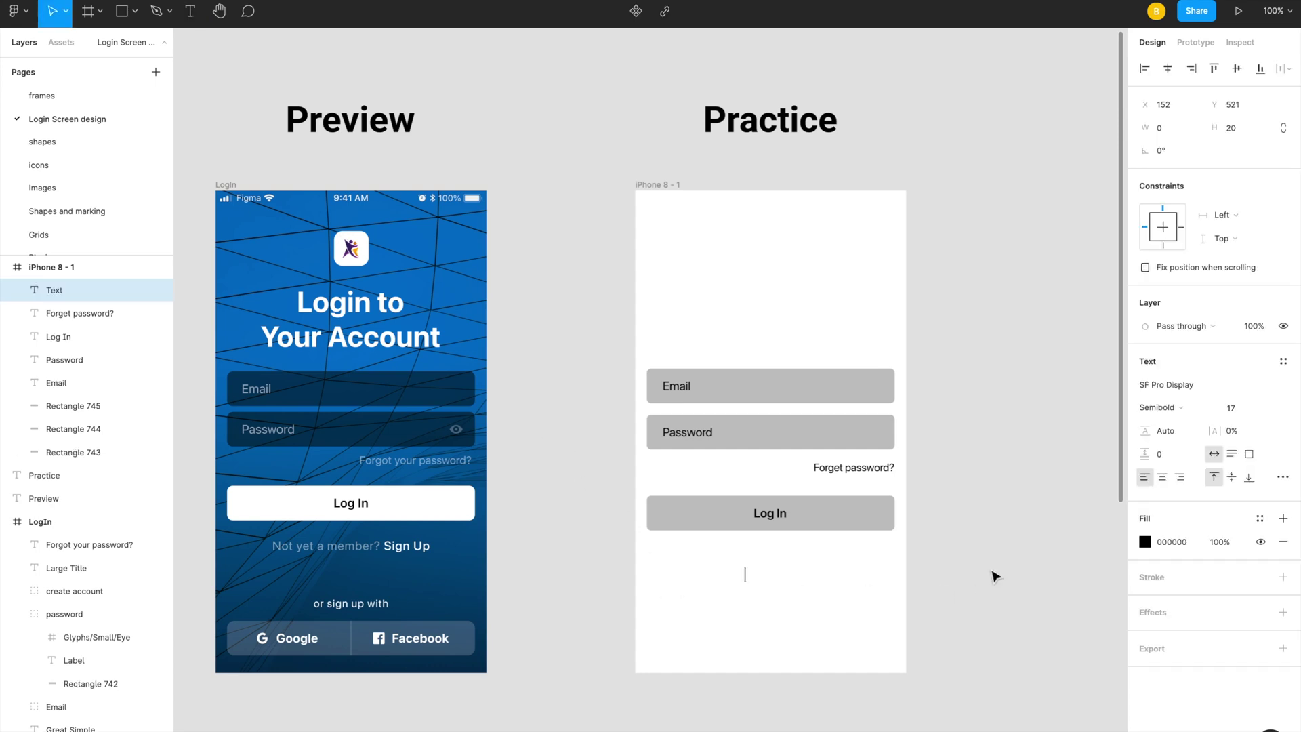
{"action": "type", "text": "Not yet a member? Sign Up"}
Step: Set only the words "Not yet a member?" to Regular weight, leaving "Sign Up" in Semibold
{"action": "key", "text": "ctrl+Left"}
{"action": "key", "text": "ctrl+Left"}
{"action": "key", "text": "shift+Home"}
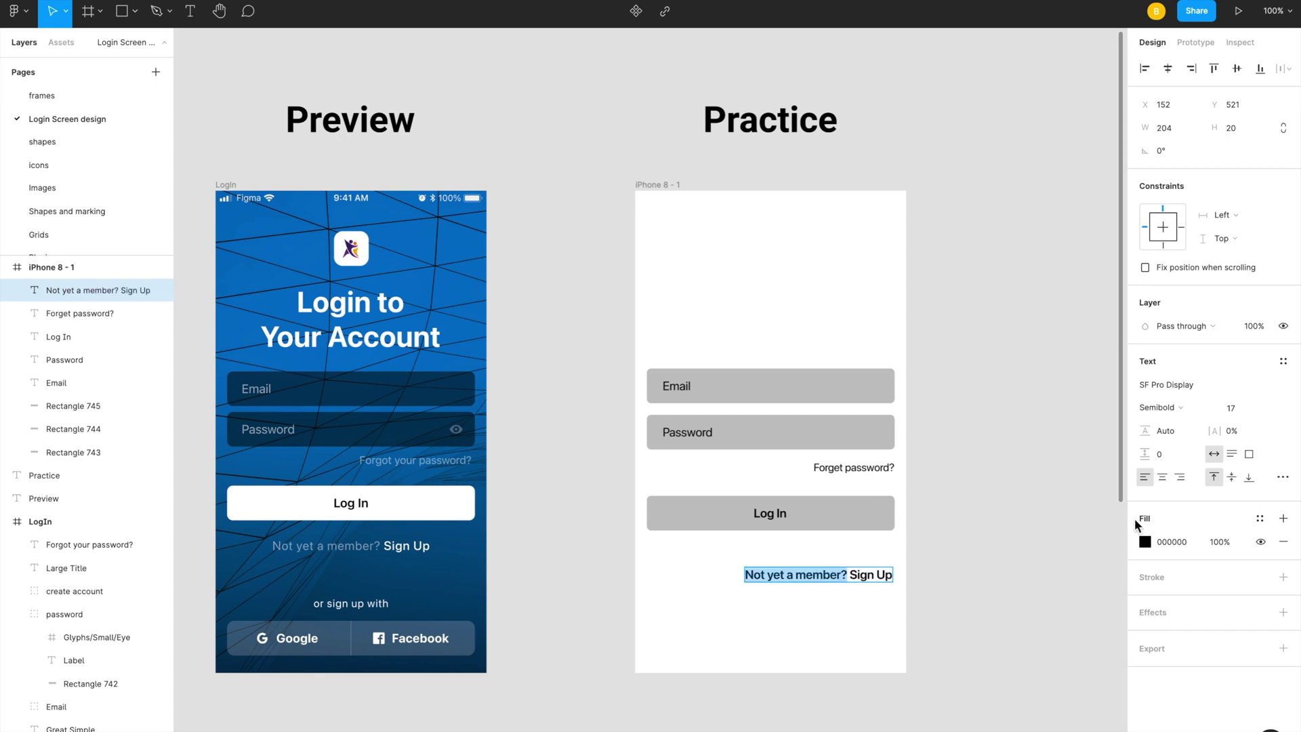
{"action": "left_click", "coordinate": [1182, 411]}
{"action": "left_click", "coordinate": [1177, 374]}
{"action": "key", "text": "Escape"}
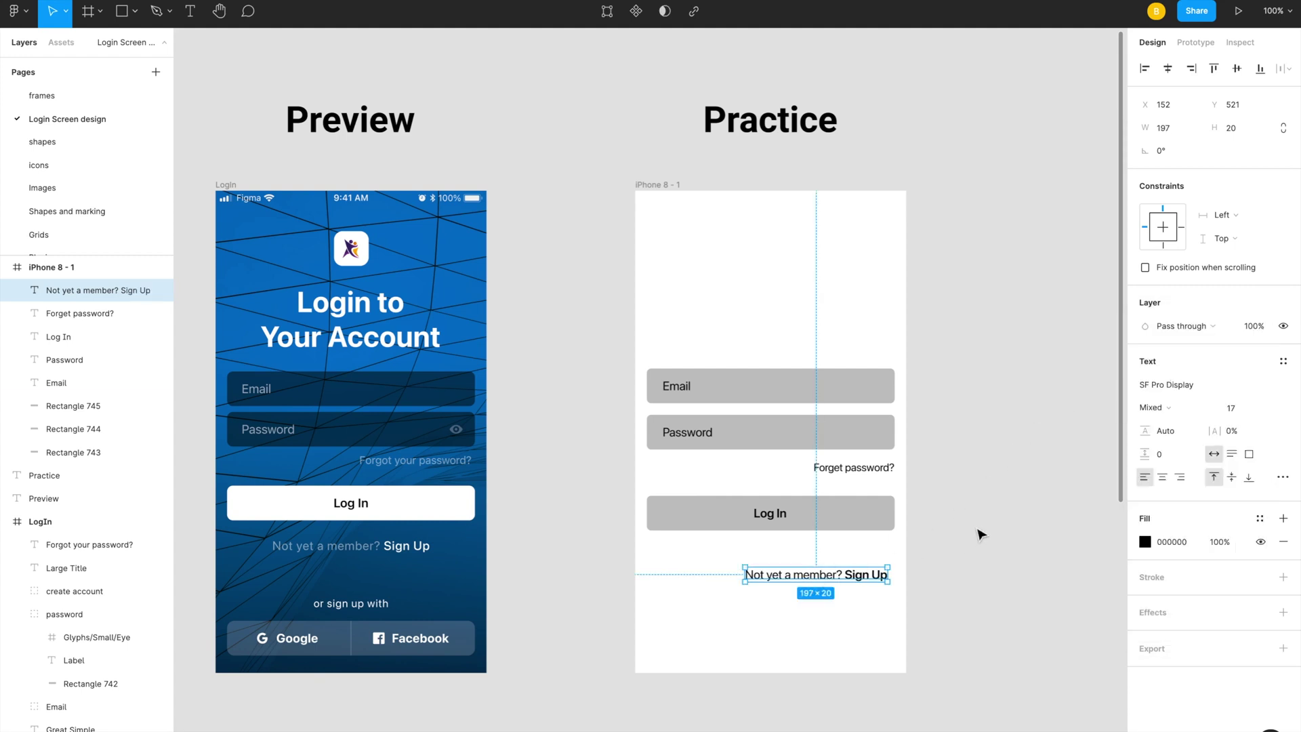
{"action": "left_click", "coordinate": [918, 549]}
Step: Centre the "Not yet a member? Sign Up" line horizontally in the frame and move it up to Y 500, closer to the Log In button
{"action": "left_click", "coordinate": [786, 577]}
{"action": "left_click", "coordinate": [1163, 71]}
{"action": "left_click_drag", "start_coordinate": [774, 582], "coordinate": [777, 569]}
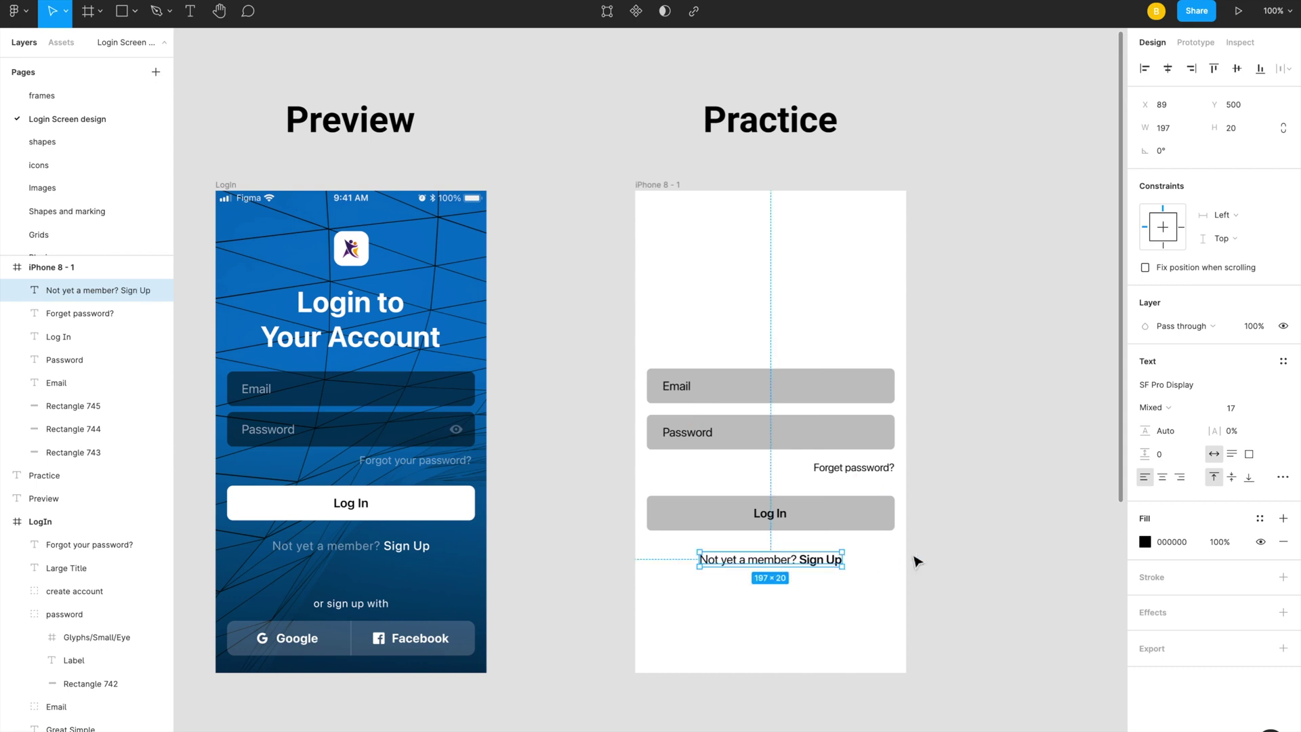
{"action": "left_click", "coordinate": [950, 546]}
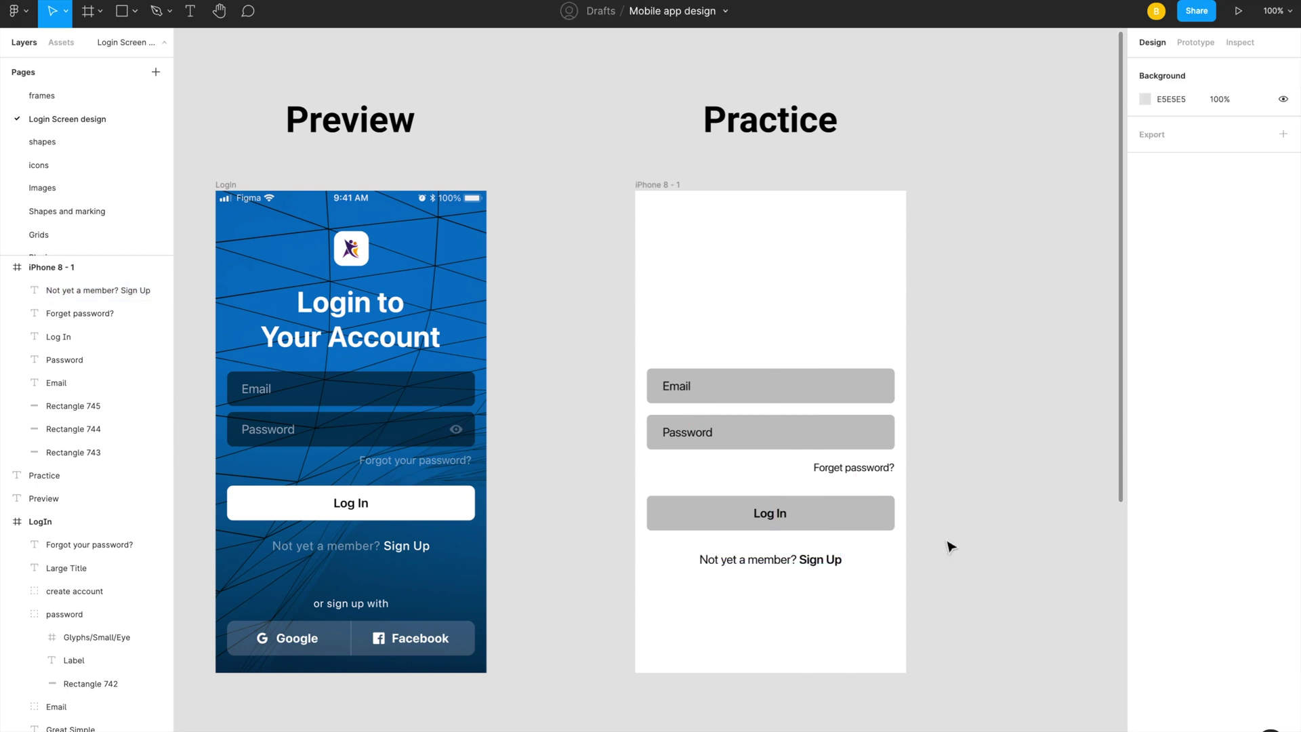
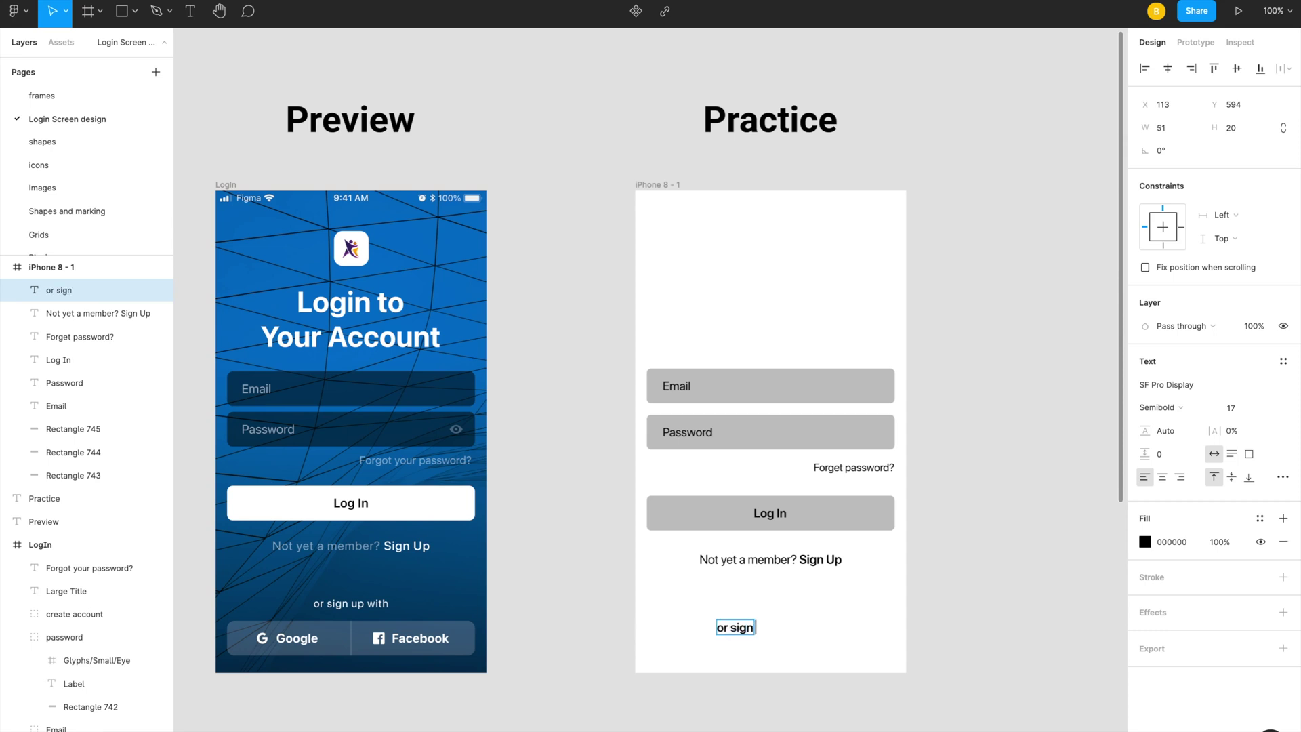
Step: Complete the new text near the frame's lower end as "or sign up with" and set its weight to Regular
{"action": "type", "text": "gn up with"}
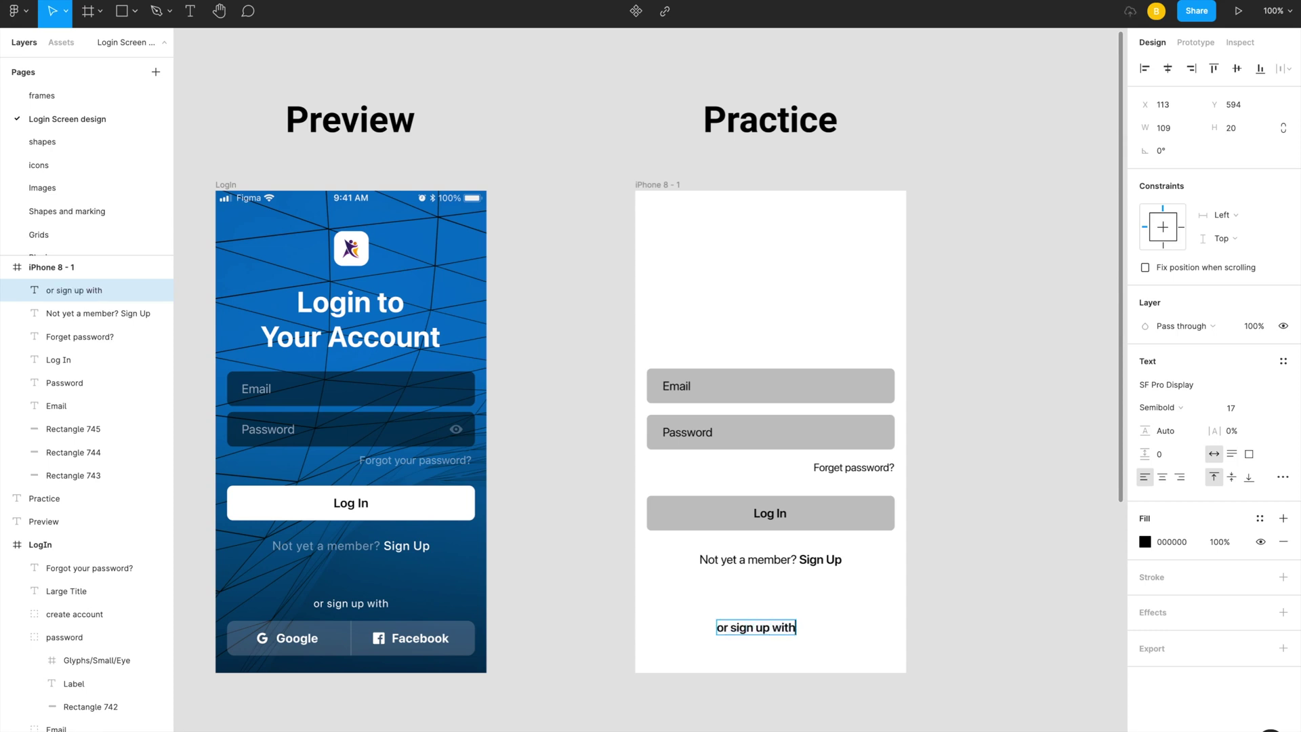
{"action": "key", "text": "Escape"}
{"action": "left_click", "coordinate": [1145, 410]}
{"action": "left_click", "coordinate": [1154, 374]}
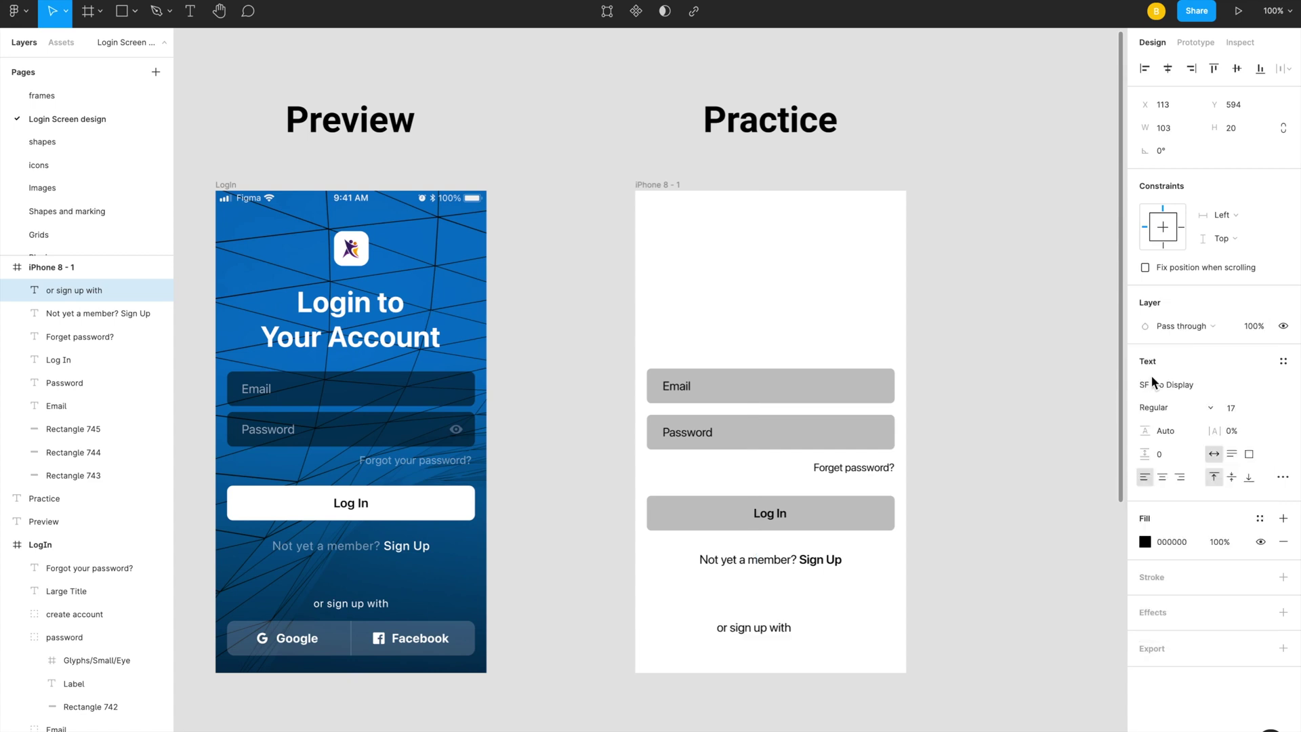
Step: Set the "or sign up with" text to size 15 and place it centred below the Sign Up line, at Y 564
{"action": "left_click", "coordinate": [1242, 407]}
{"action": "key", "text": "Return"}
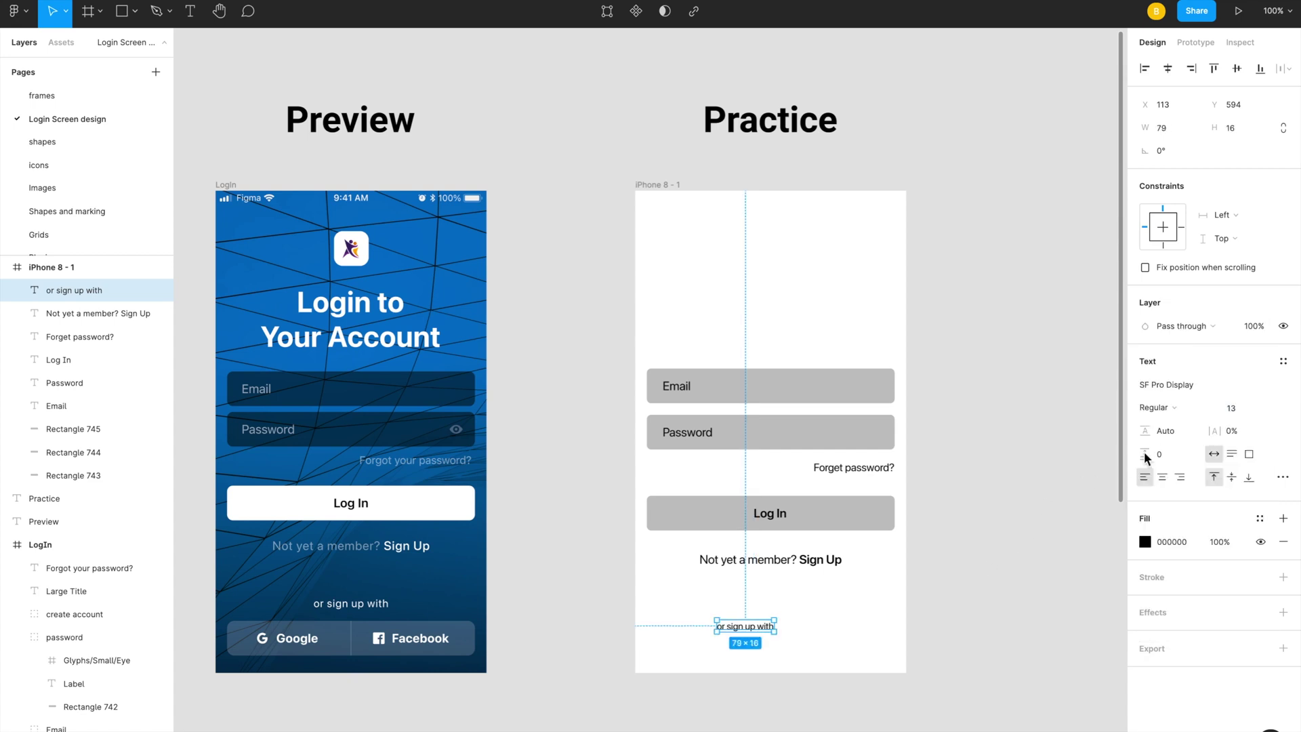
{"action": "key", "text": "Up"}
{"action": "key", "text": "Up"}
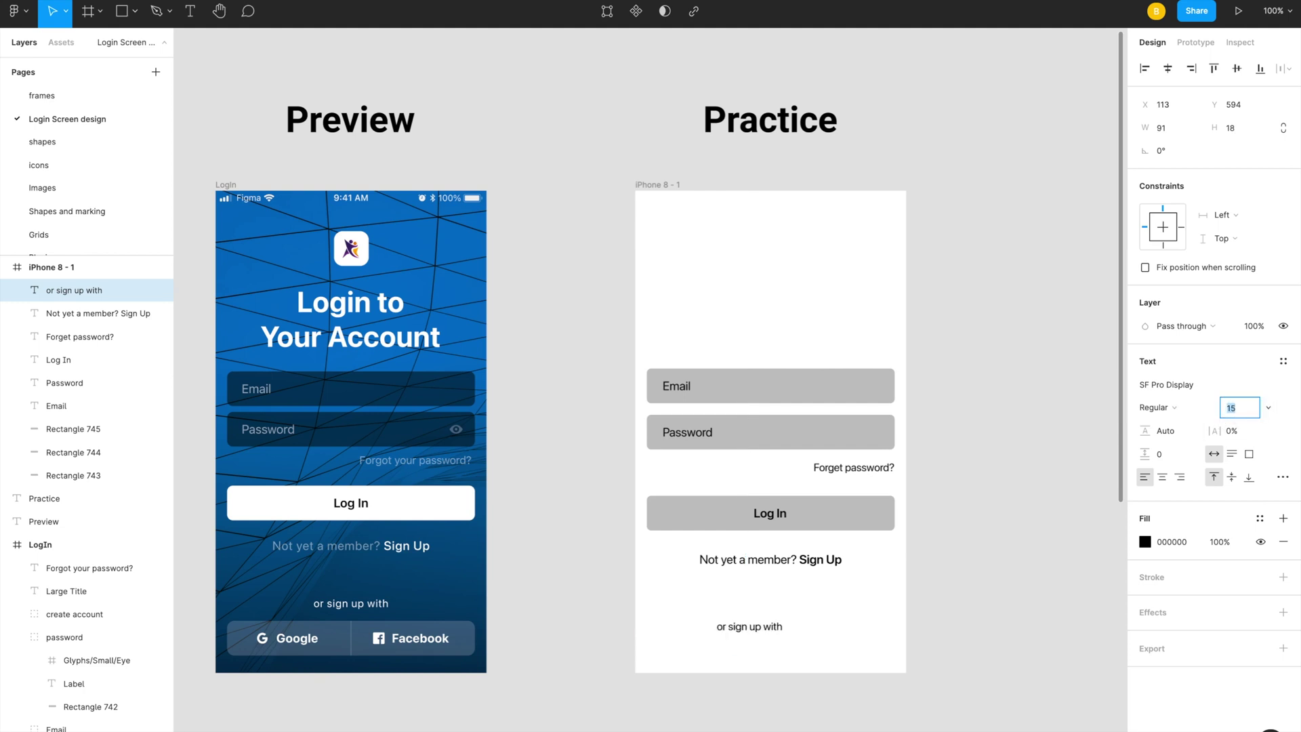
{"action": "mouse_move", "coordinate": [754, 622]}
{"action": "left_mouse_down"}
{"action": "mouse_move", "coordinate": [779, 607]}
{"action": "mouse_move", "coordinate": [784, 632]}
{"action": "mouse_move", "coordinate": [778, 612]}
{"action": "left_mouse_up"}
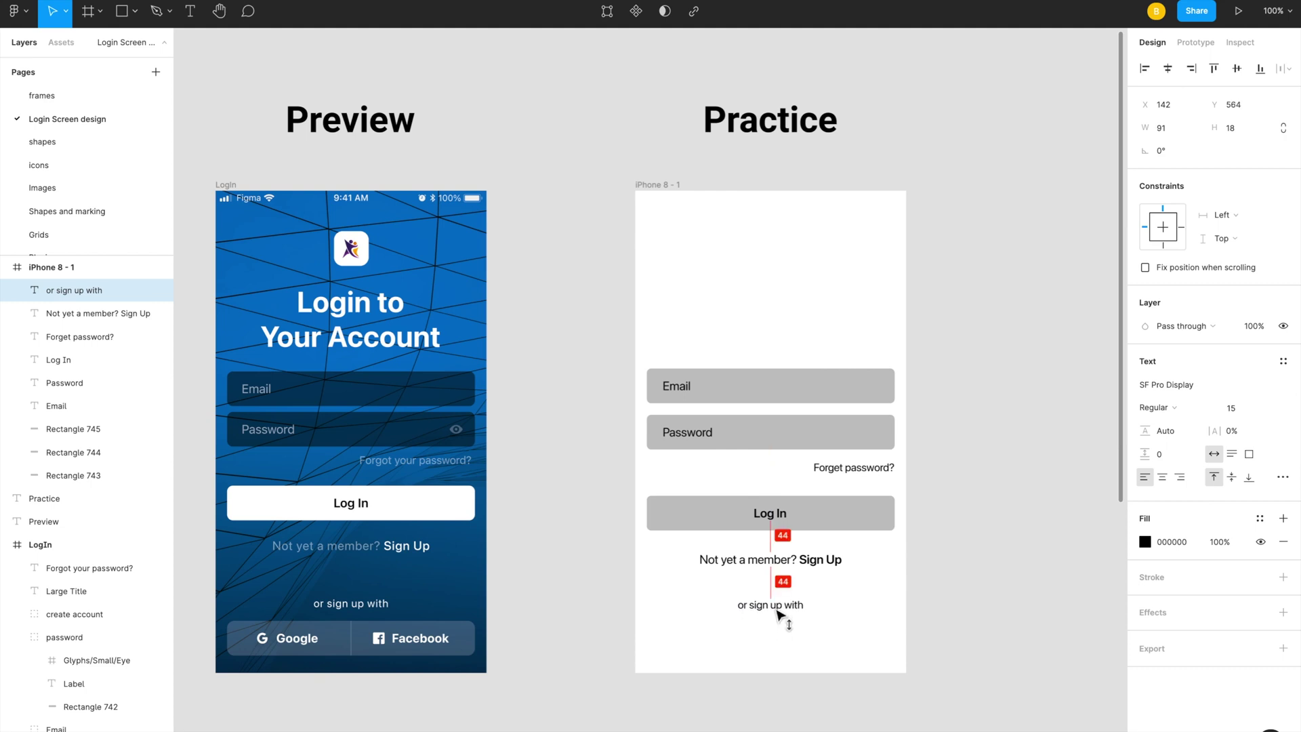
{"action": "left_click", "coordinate": [660, 623]}
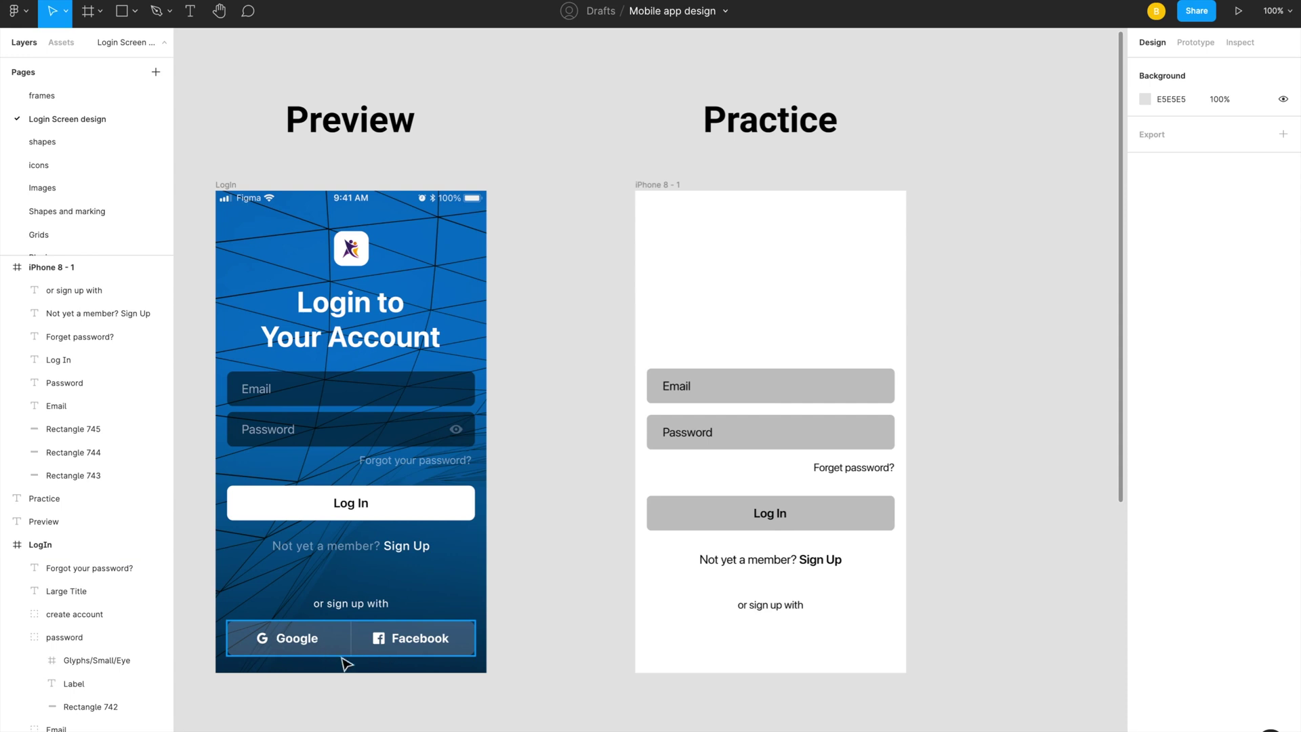
Step: Duplicate the Log In rectangle together with its label and place the copy below the "or sign up with" text
{"action": "left_click", "coordinate": [664, 518]}
{"action": "left_click", "coordinate": [764, 519], "text": "shift"}
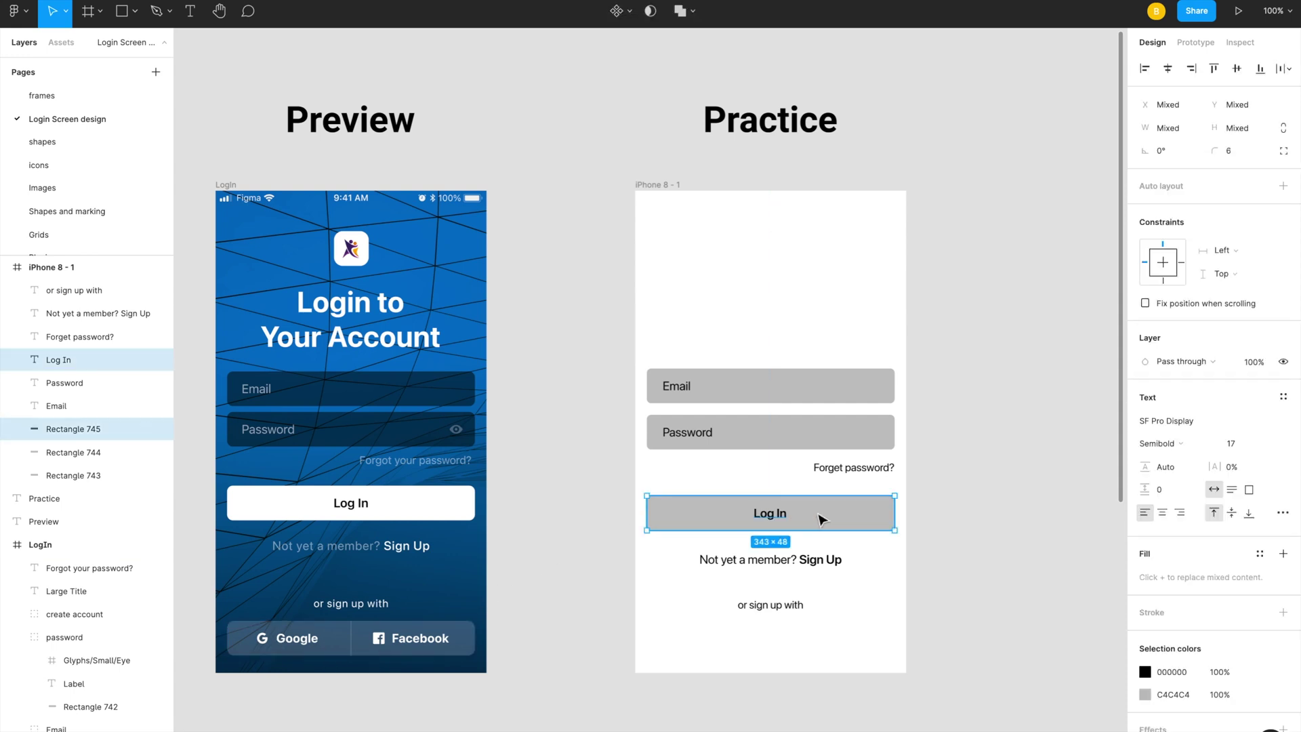
{"action": "left_click_drag", "start_coordinate": [830, 518], "coordinate": [823, 648]}
{"action": "left_click", "coordinate": [560, 641]}
Step: Move the copied button's label into the button's right half and change its text to "Facebook"
{"action": "left_click", "coordinate": [780, 644]}
{"action": "key", "text": "Return"}
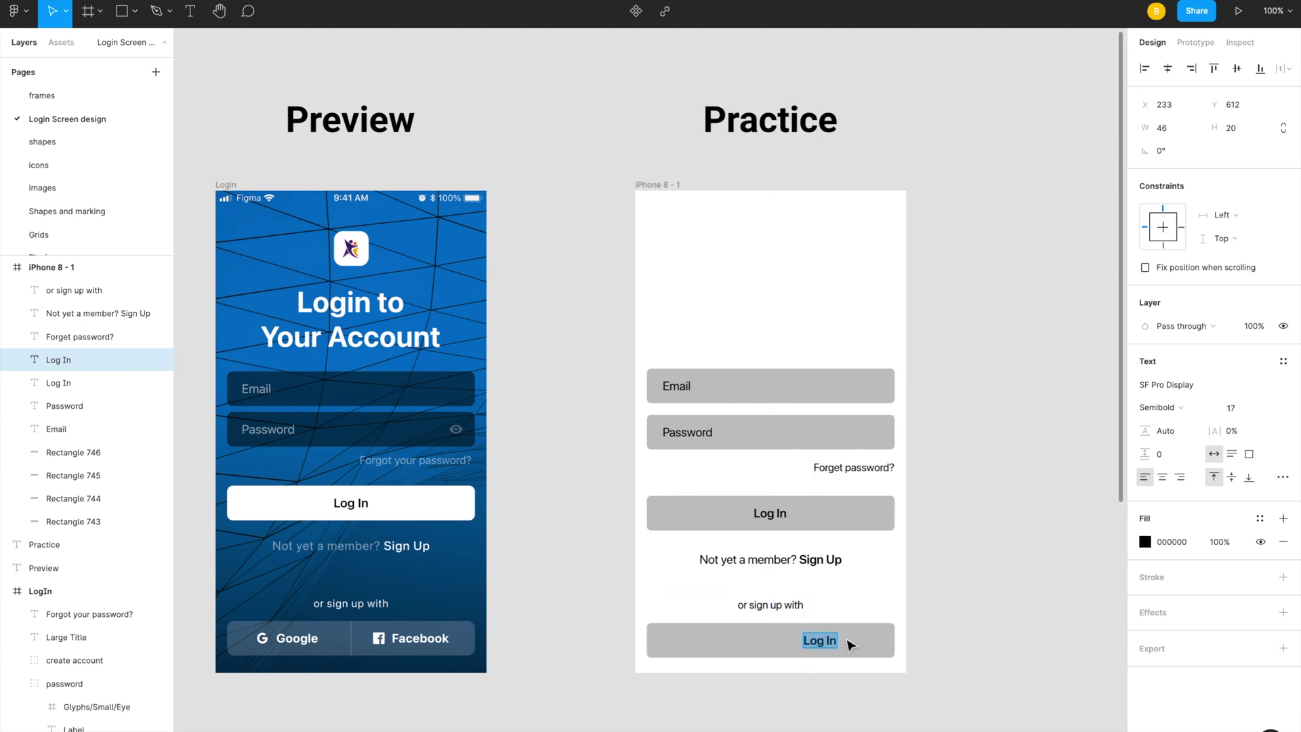
{"action": "type", "text": "Facebook"}
{"action": "key", "text": "Escape"}
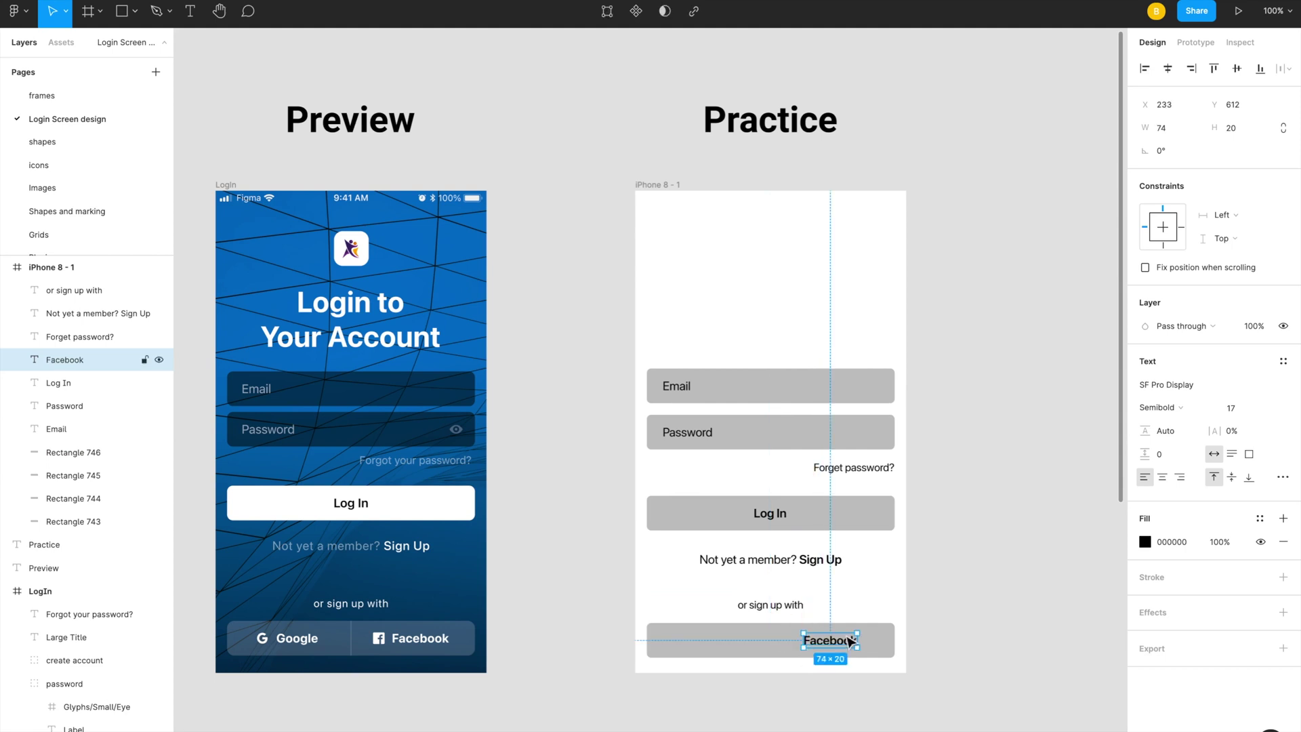
Step: Duplicate the Facebook label into the button's left half, change the copy to "Google" and centre it in that half
{"action": "left_click_drag", "start_coordinate": [840, 650], "coordinate": [708, 649]}
{"action": "double_click", "coordinate": [701, 640]}
{"action": "type", "text": "Google"}
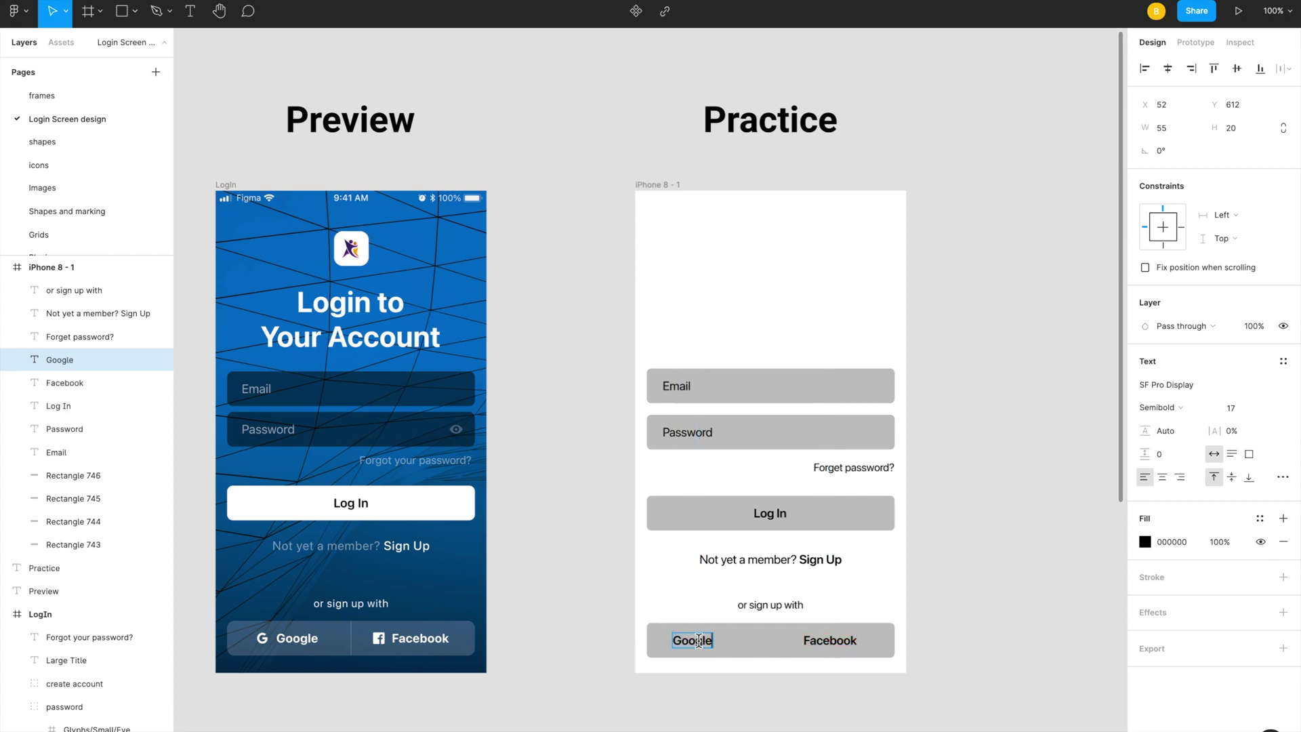
{"action": "key", "text": "Escape"}
{"action": "left_click_drag", "start_coordinate": [702, 652], "coordinate": [709, 652]}
{"action": "left_click", "coordinate": [633, 620]}
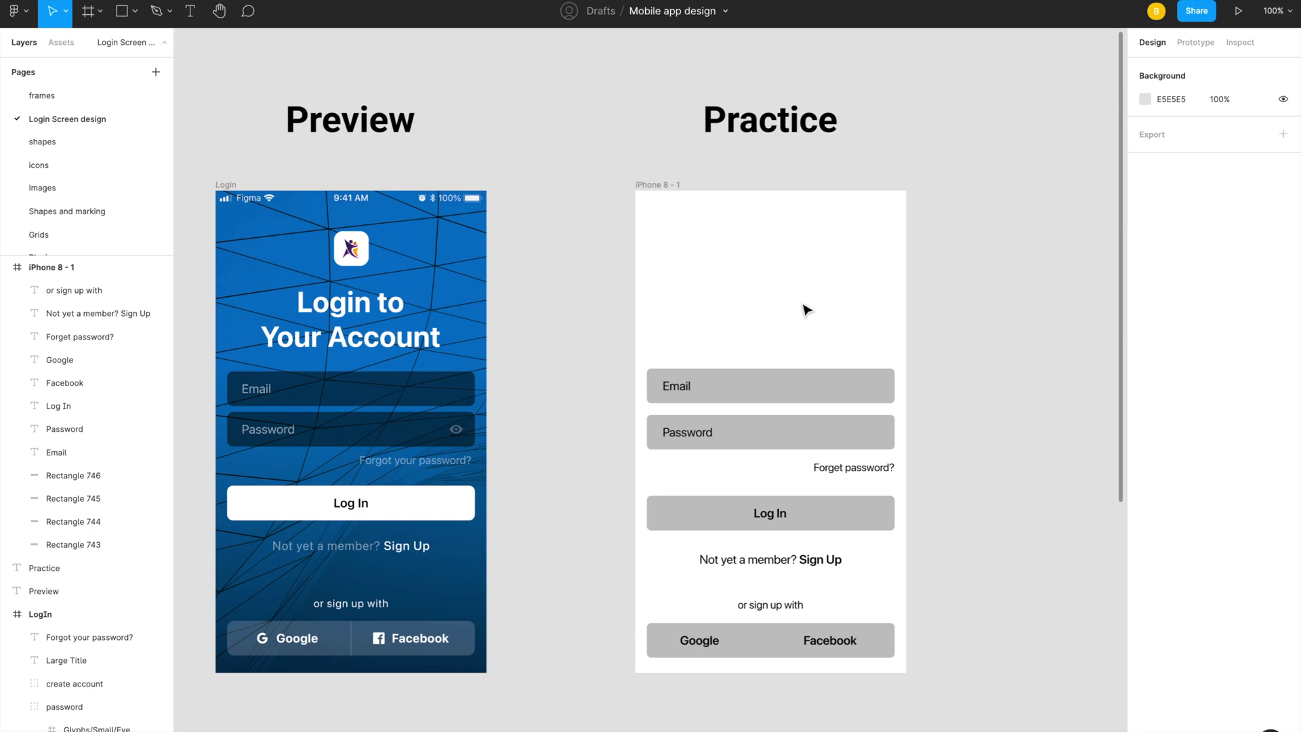
Step: Add a two-line heading above the Email field reading "Login to" and "Your Account"
{"action": "key", "text": "t"}
{"action": "left_click", "coordinate": [737, 303]}
{"action": "type", "text": "Login to"}
{"action": "key", "text": "Return"}
{"action": "type", "text": "you"}
{"action": "key", "text": "BackSpace"}
{"action": "key", "text": "BackSpace"}
{"action": "key", "text": "BackSpace"}
{"action": "type", "text": "Your Account"}
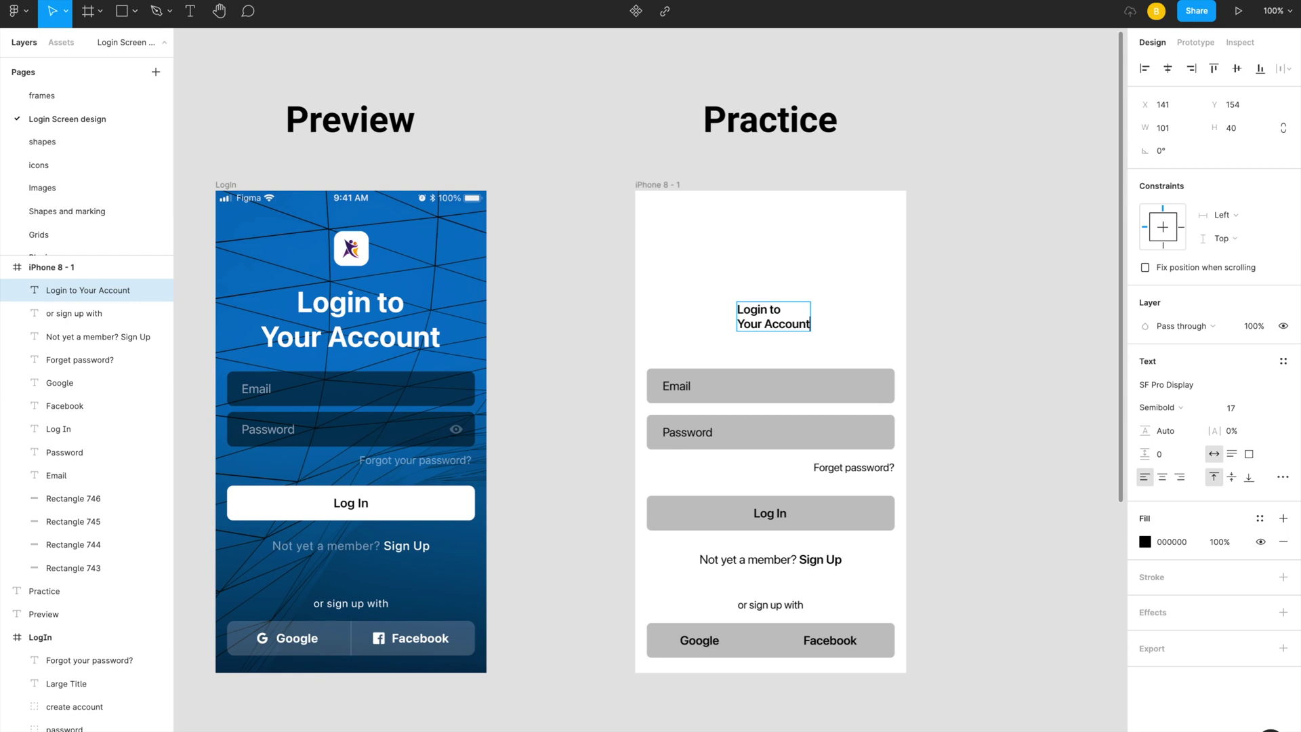
Step: Centre-align the text of the two-line heading and format it as Bold, size 36
{"action": "key", "text": "Escape"}
{"action": "left_click", "coordinate": [1156, 474]}
{"action": "left_click", "coordinate": [1178, 406]}
{"action": "left_click", "coordinate": [1178, 409]}
{"action": "left_click", "coordinate": [1183, 408]}
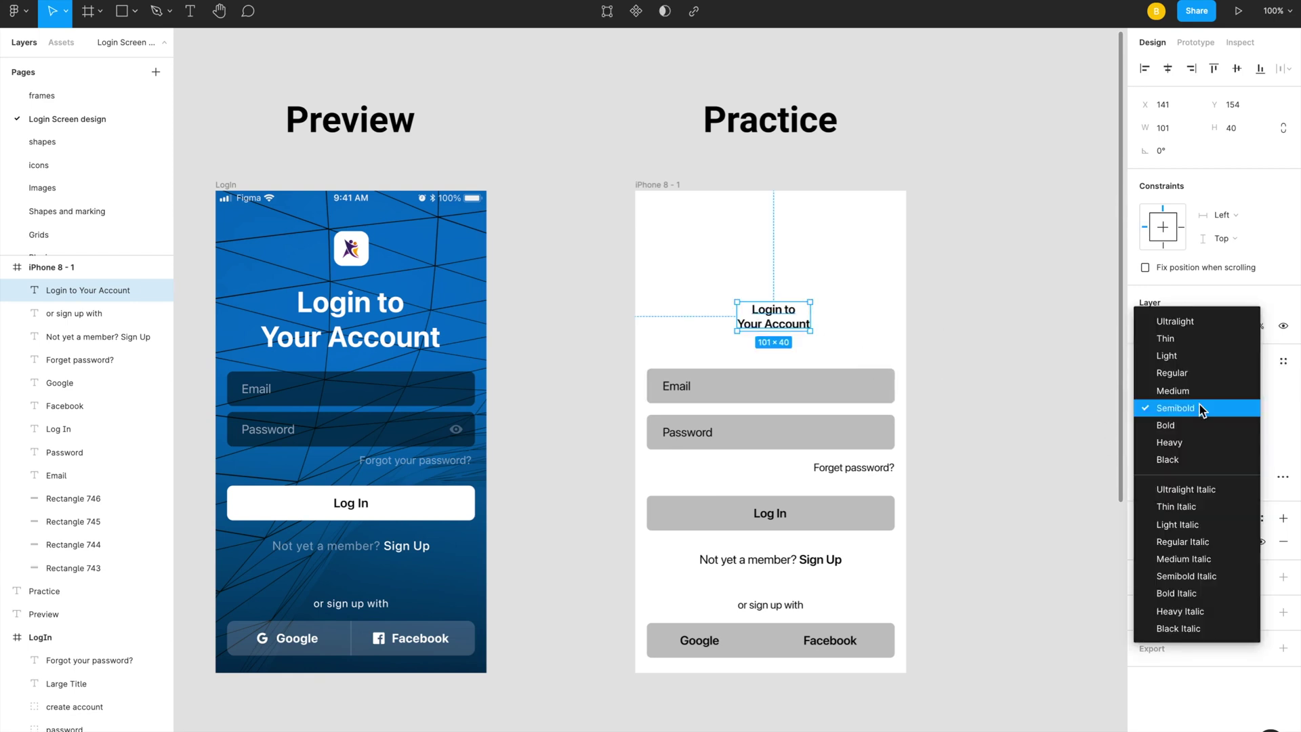
{"action": "left_click", "coordinate": [1188, 421]}
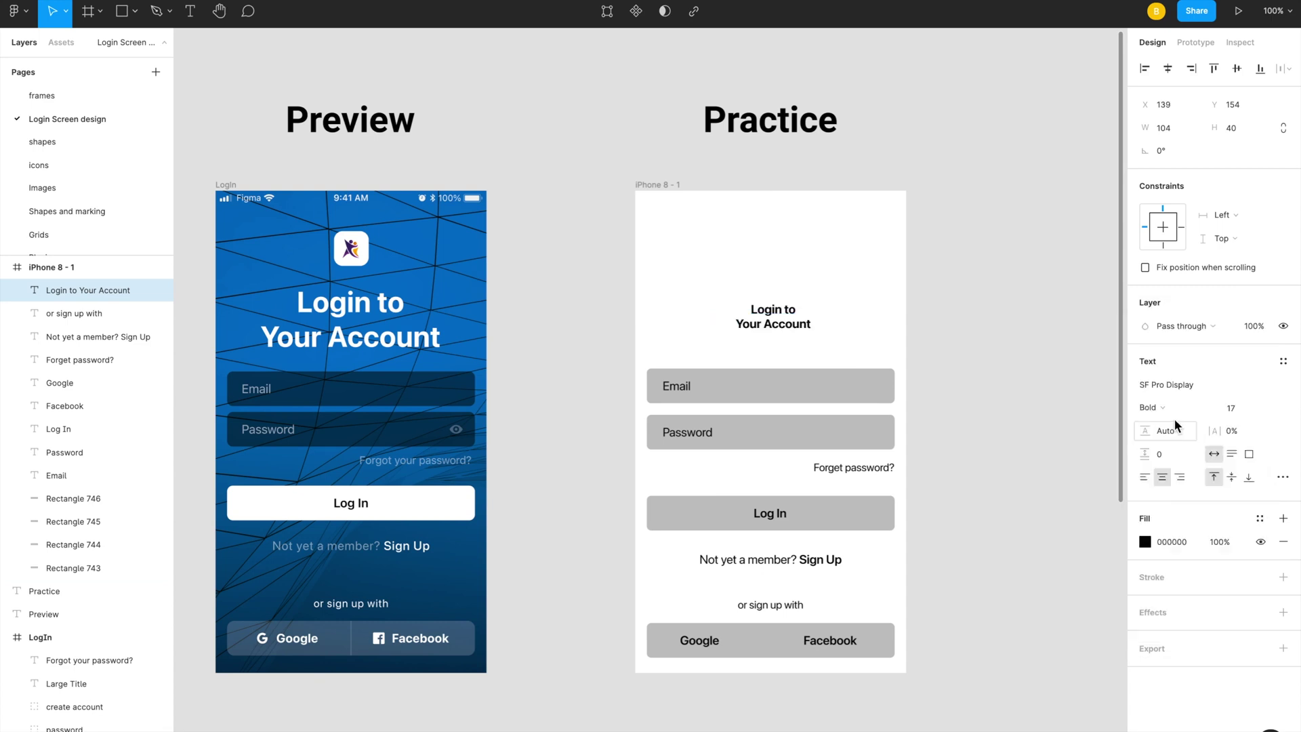
{"action": "left_click", "coordinate": [1266, 409]}
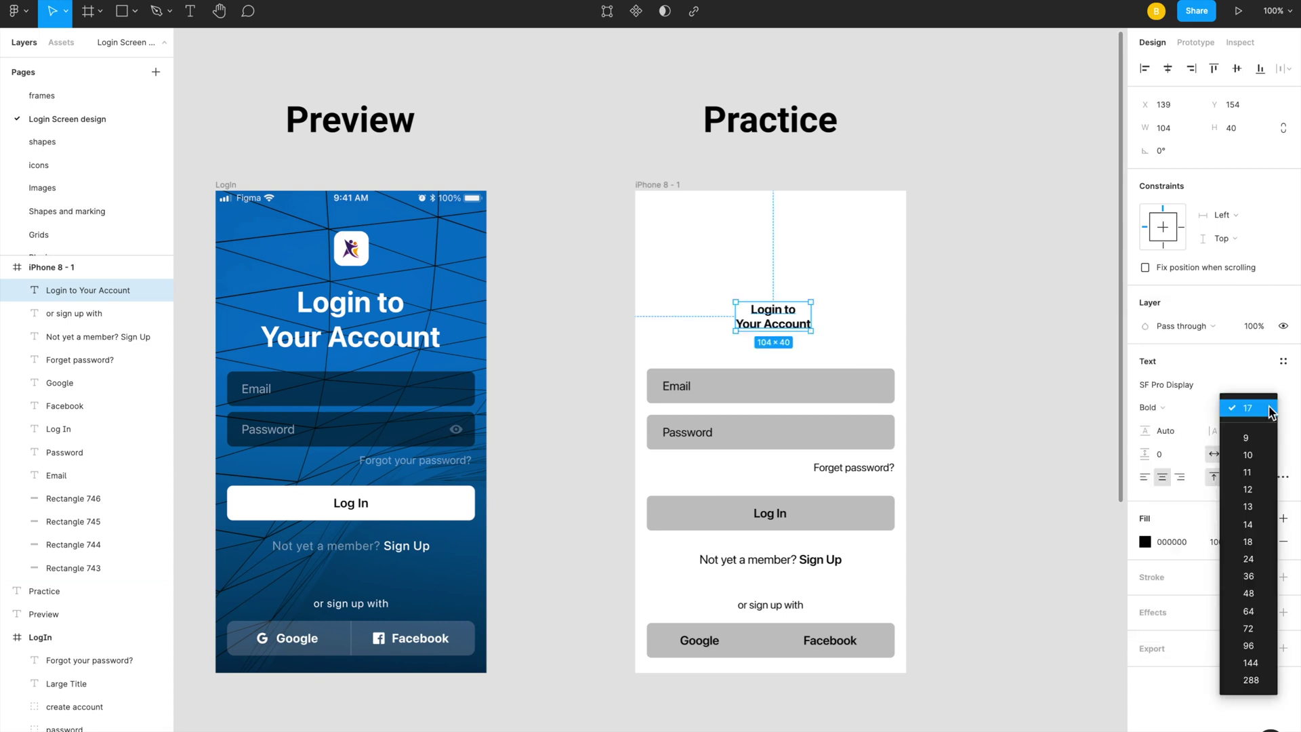
{"action": "left_click", "coordinate": [1253, 574]}
Step: Centre the heading horizontally in the frame and move it slightly up to leave a gap above the Email field
{"action": "left_click", "coordinate": [1014, 339]}
{"action": "left_click", "coordinate": [778, 332]}
{"action": "left_click", "coordinate": [1172, 69]}
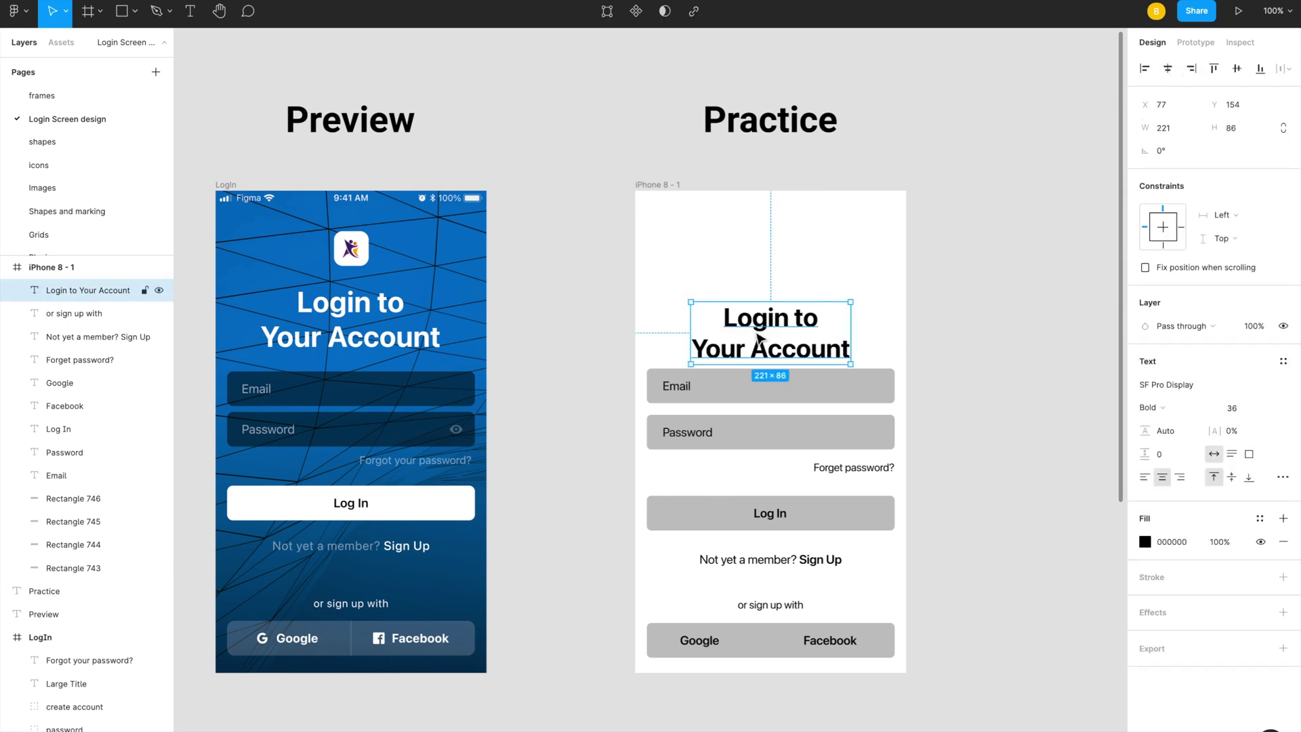
{"action": "left_click_drag", "start_coordinate": [800, 332], "coordinate": [802, 315]}
{"action": "left_click", "coordinate": [1010, 318]}
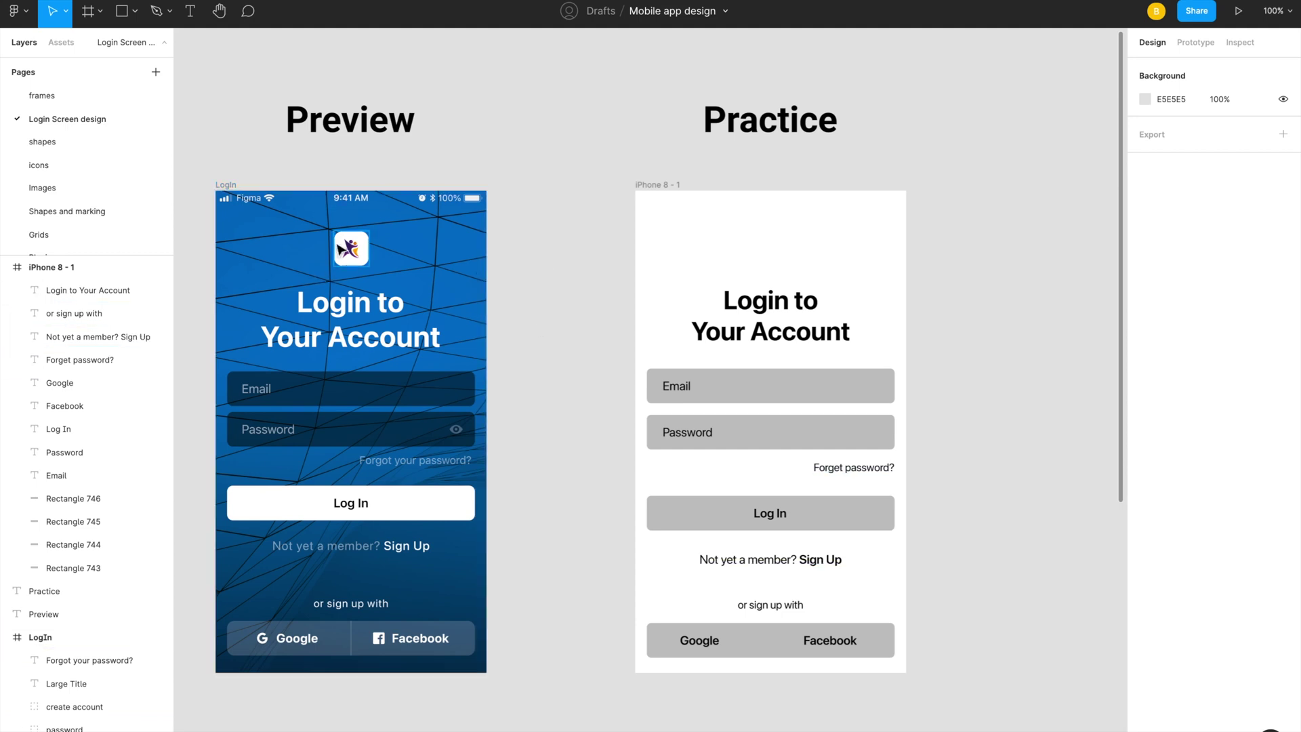
Step: Draw a rectangle above the heading, set its size to 48 × 48 and centre it horizontally in the frame
{"action": "left_click", "coordinate": [352, 249]}
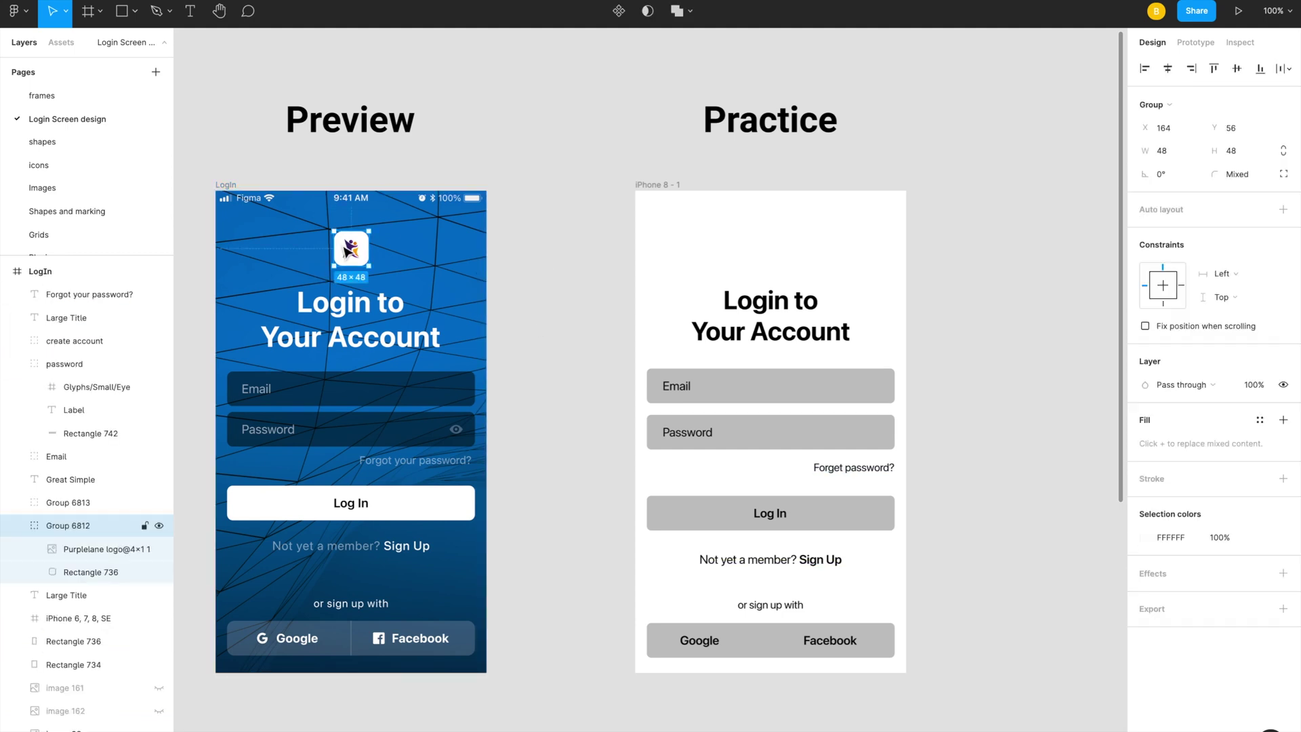
{"action": "left_click", "coordinate": [558, 309]}
{"action": "key", "text": "r"}
{"action": "left_click_drag", "start_coordinate": [771, 229], "coordinate": [821, 257]}
{"action": "type", "text": "48"}
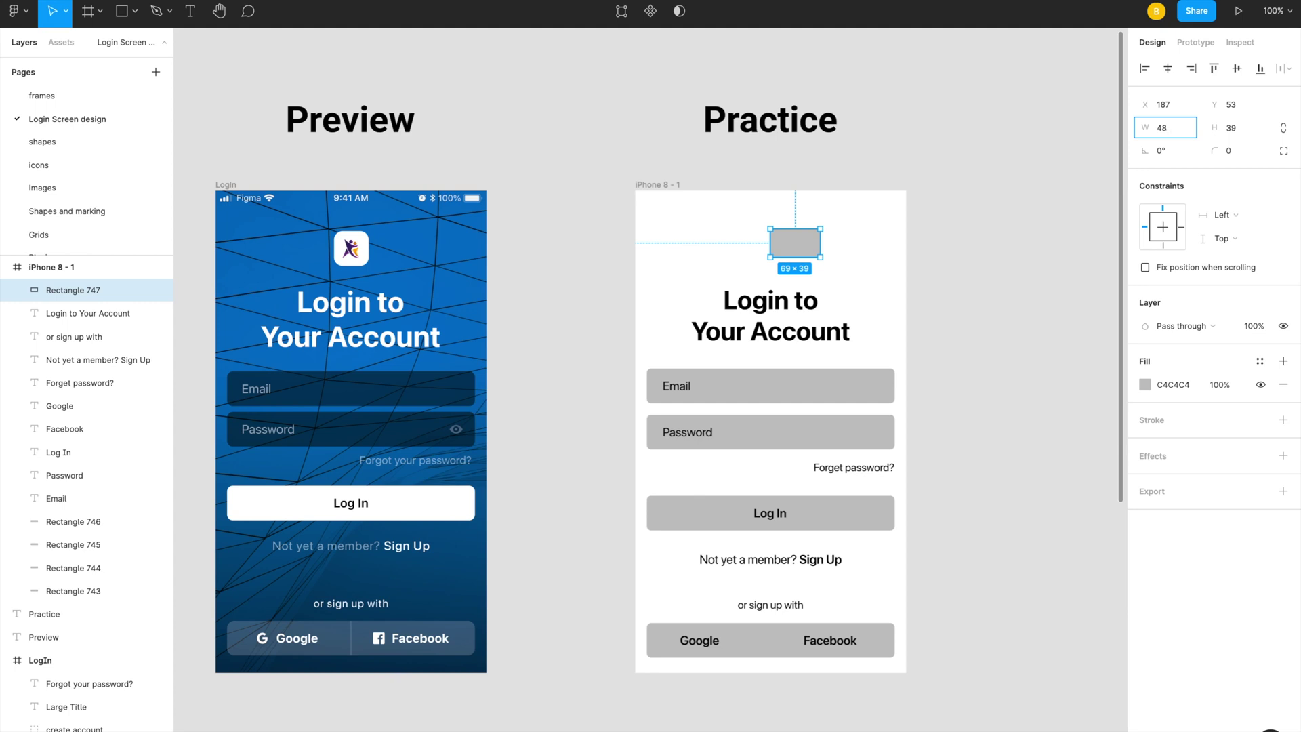
{"action": "key", "text": "Tab"}
{"action": "type", "text": "48"}
{"action": "key", "text": "Return"}
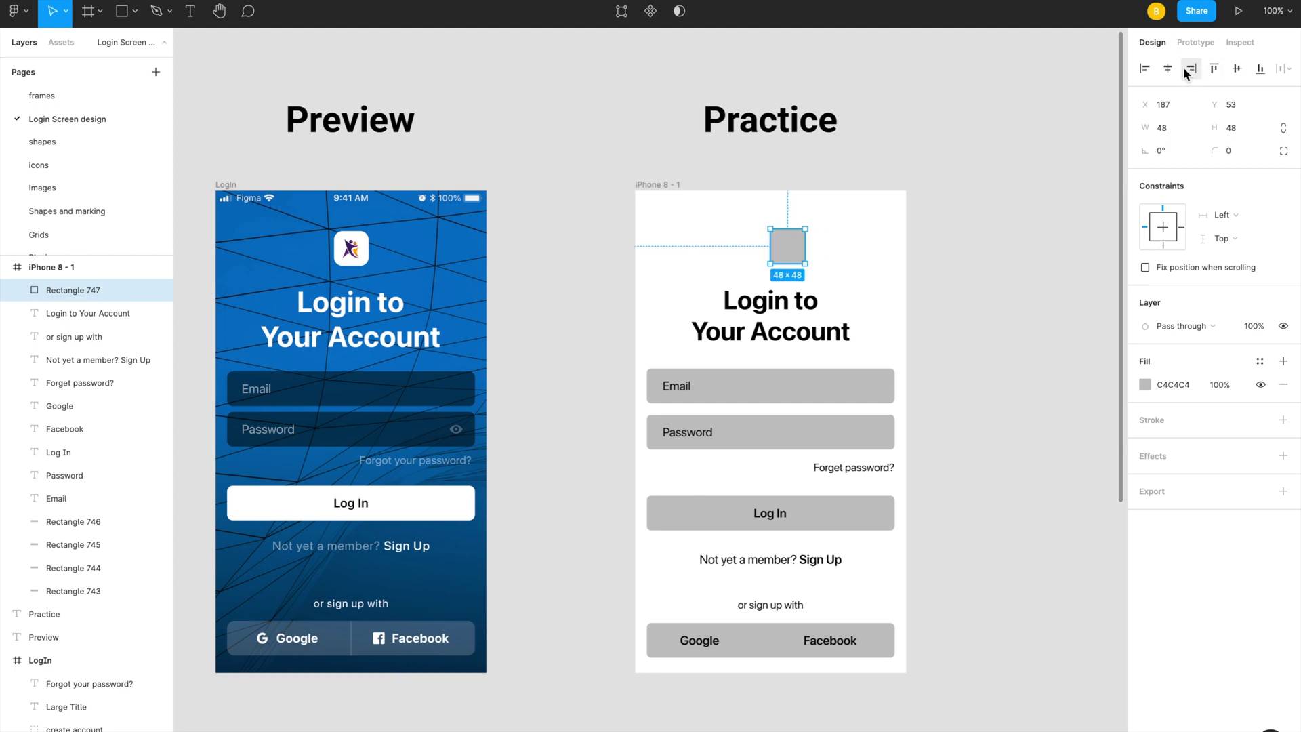
{"action": "left_click_drag", "start_coordinate": [793, 256], "coordinate": [776, 255]}
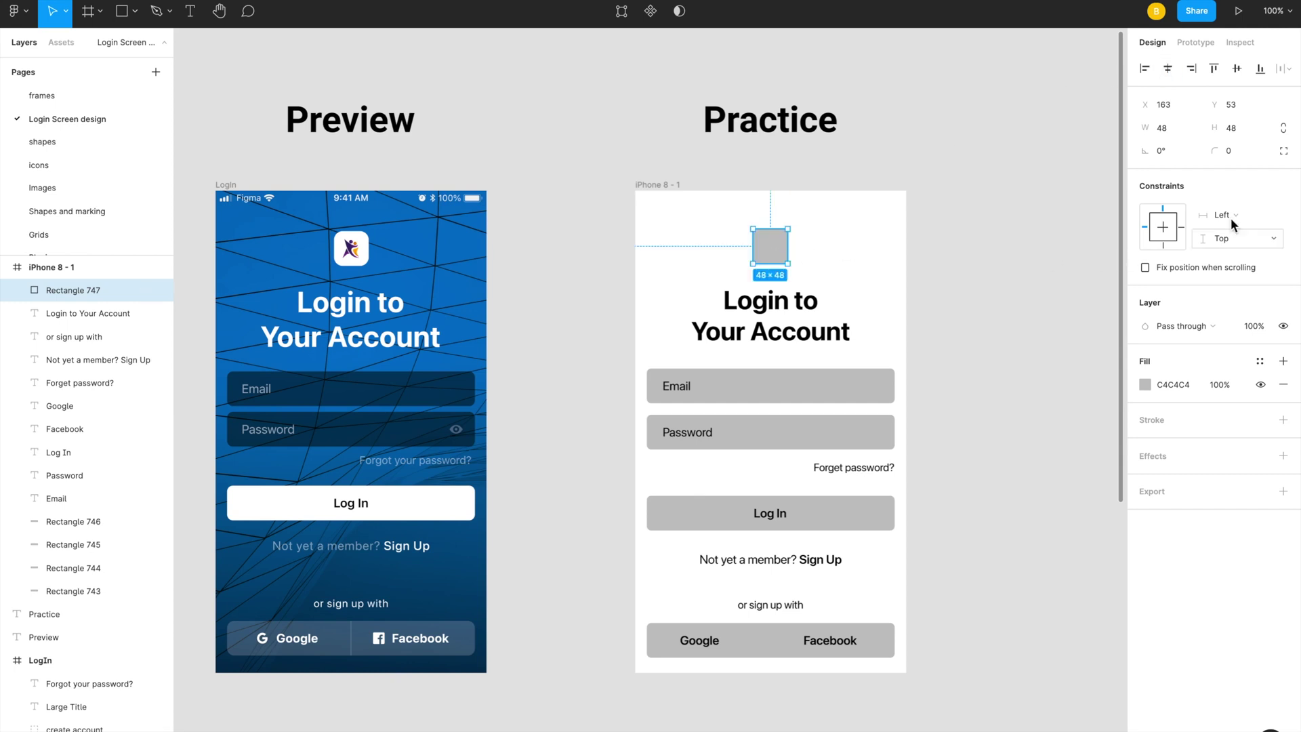
Step: Round the corners of the square above the heading to a radius of 14
{"action": "type", "text": "10"}
{"action": "key", "text": "Return"}
{"action": "type", "text": "20"}
{"action": "key", "text": "Return"}
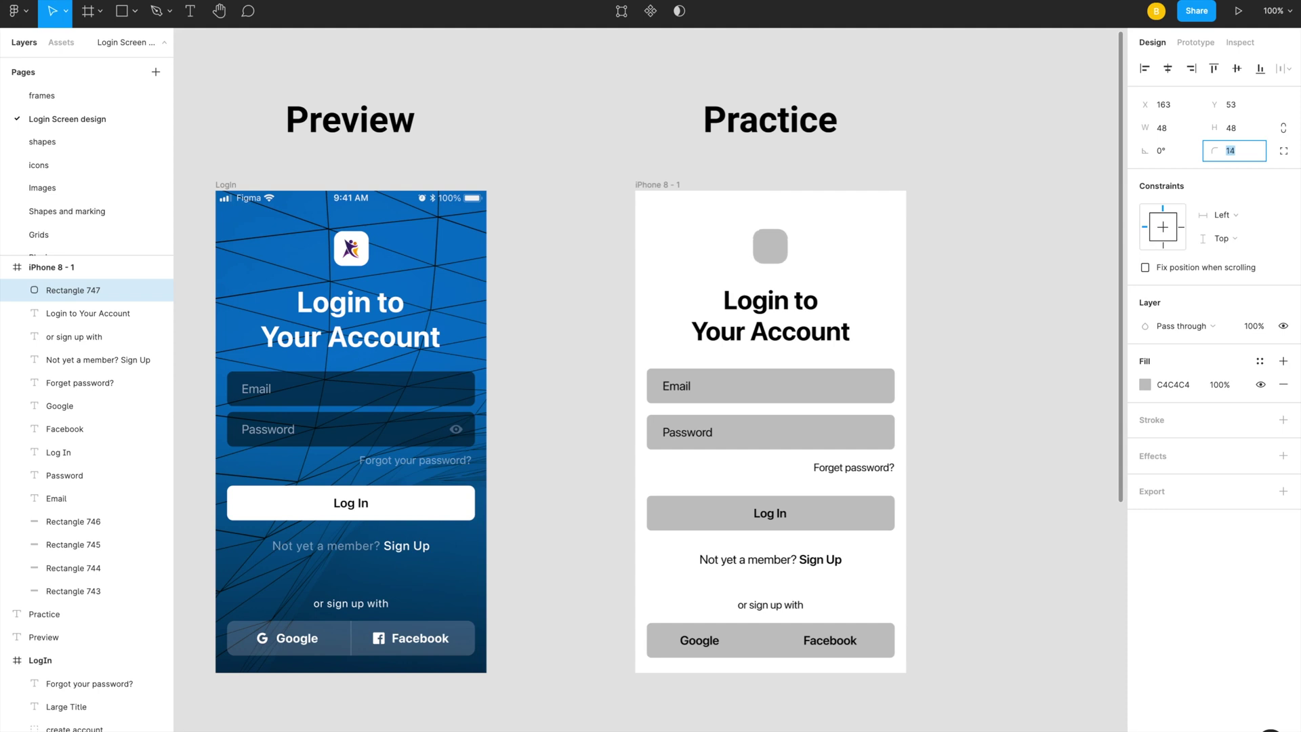
{"action": "key", "text": "Escape"}
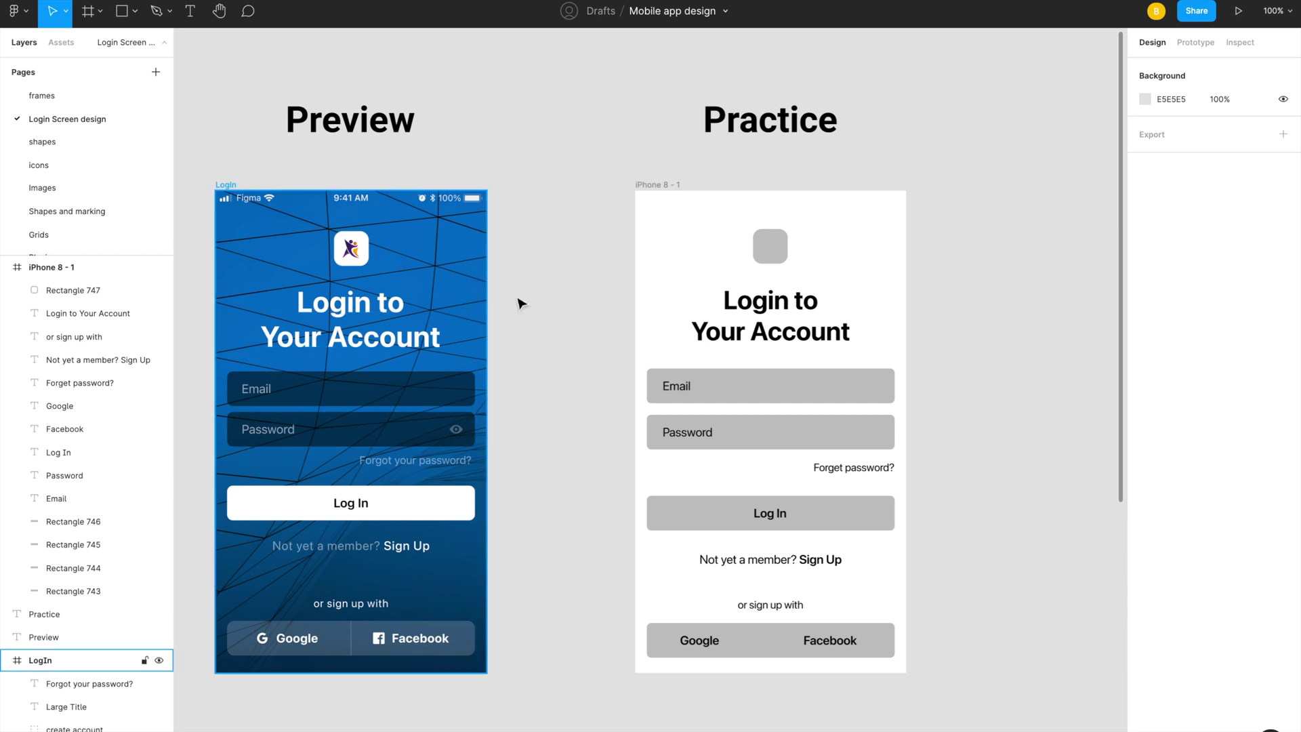
Step: Copy the purple and orange logo from the "Elements in the design" frame and paste it over the practice screen
{"action": "key", "text": "minus"}
{"action": "key", "text": "minus"}
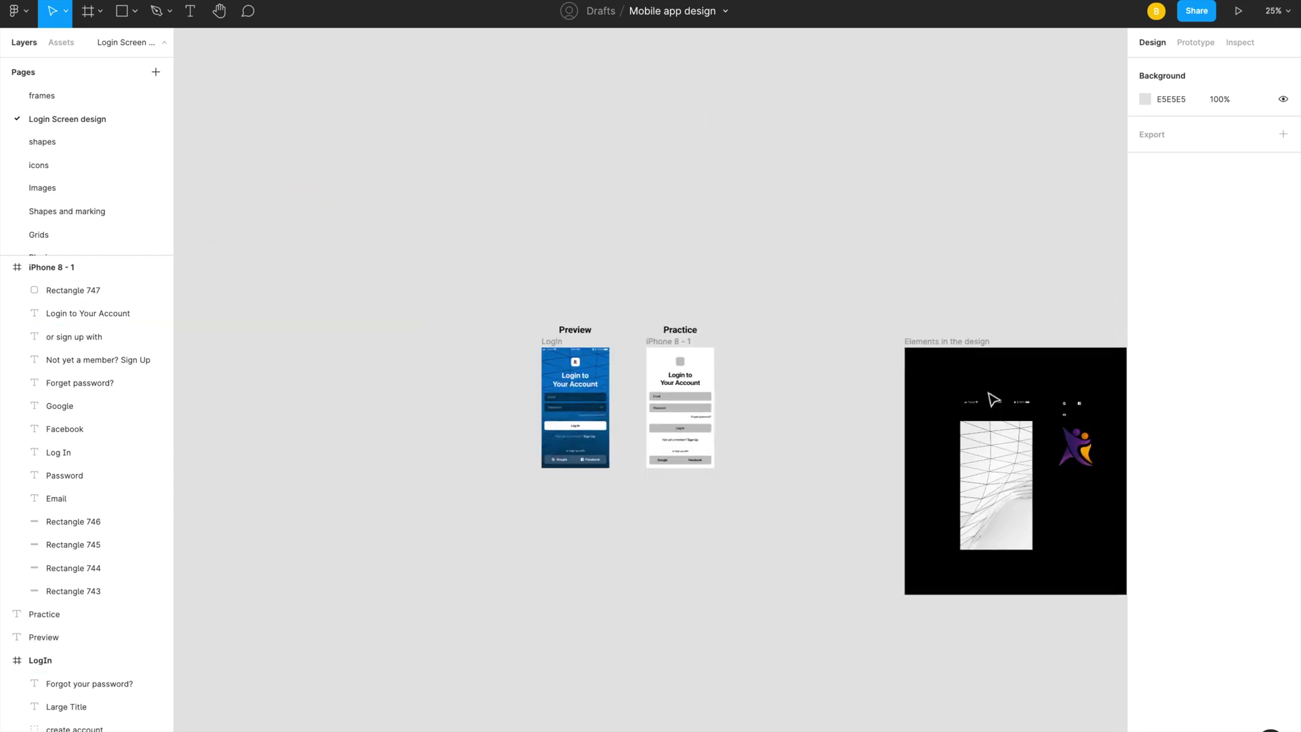
{"action": "left_click_drag", "start_coordinate": [1005, 410], "coordinate": [863, 366]}
{"action": "key", "text": "Escape"}
{"action": "left_click", "coordinate": [966, 452]}
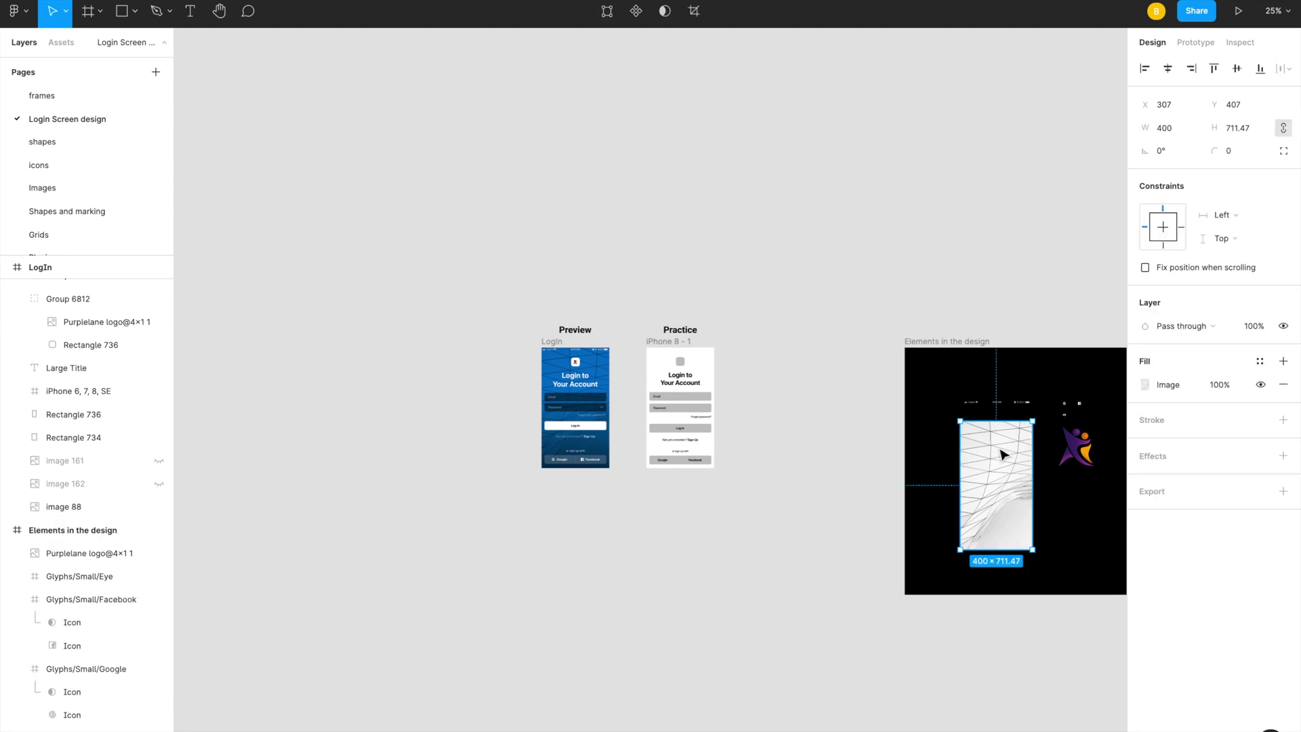
{"action": "left_click", "coordinate": [1074, 447]}
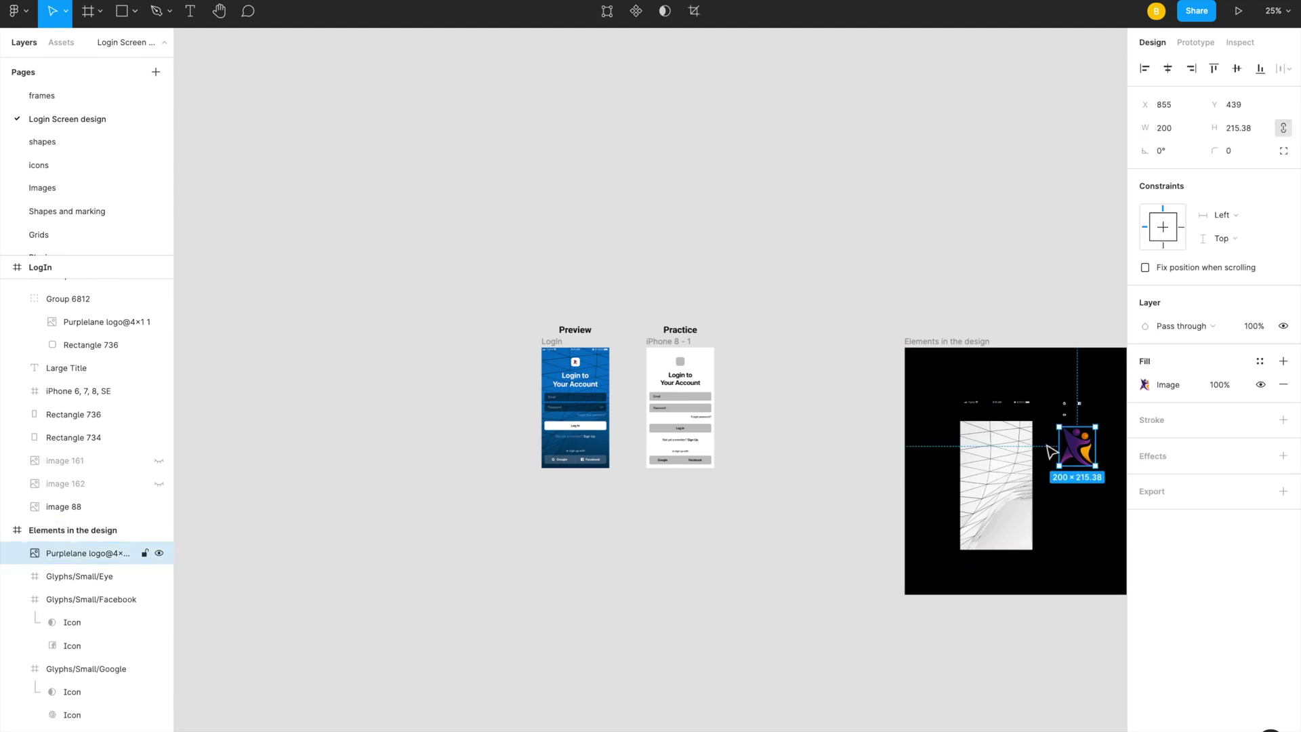
{"action": "scroll", "coordinate": [946, 445], "scroll_direction": "up", "scroll_amount": 10}
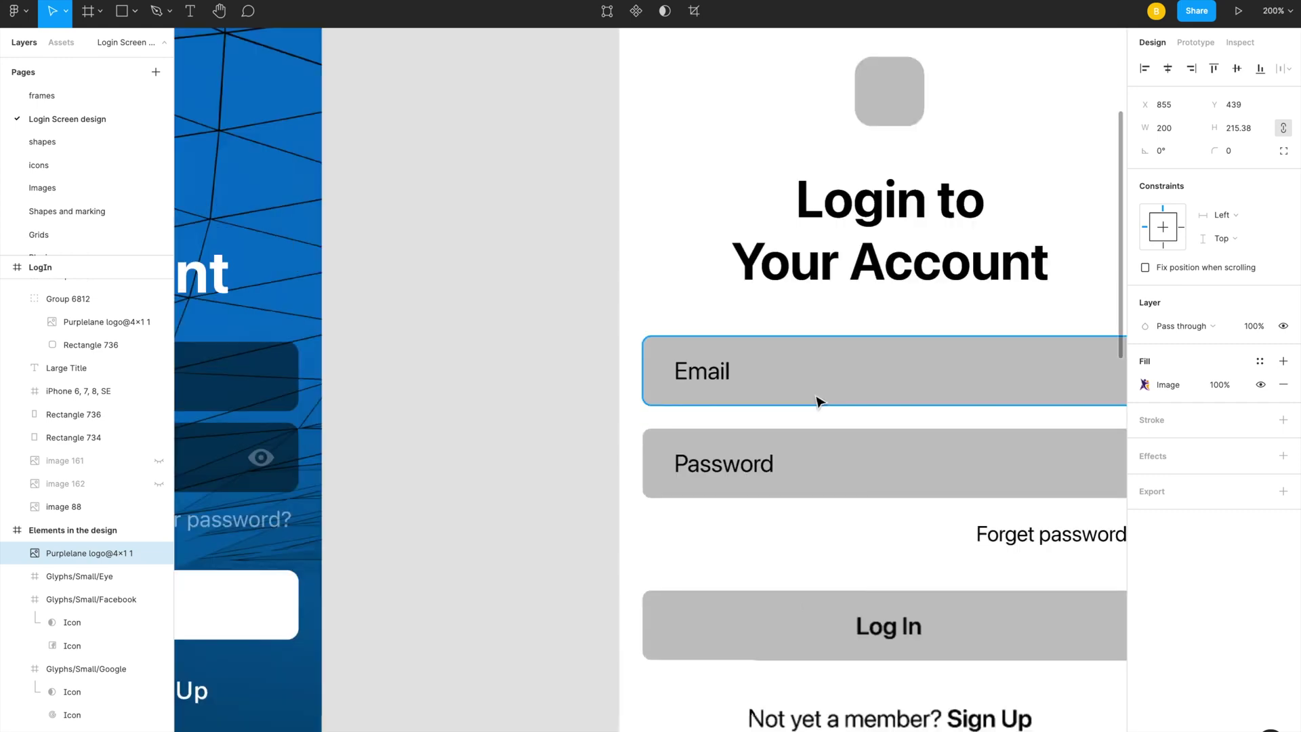
{"action": "scroll", "coordinate": [587, 283], "scroll_direction": "down", "scroll_amount": 2}
{"action": "scroll", "coordinate": [587, 283], "scroll_direction": "up", "scroll_amount": 3}
{"action": "left_click", "coordinate": [542, 290]}
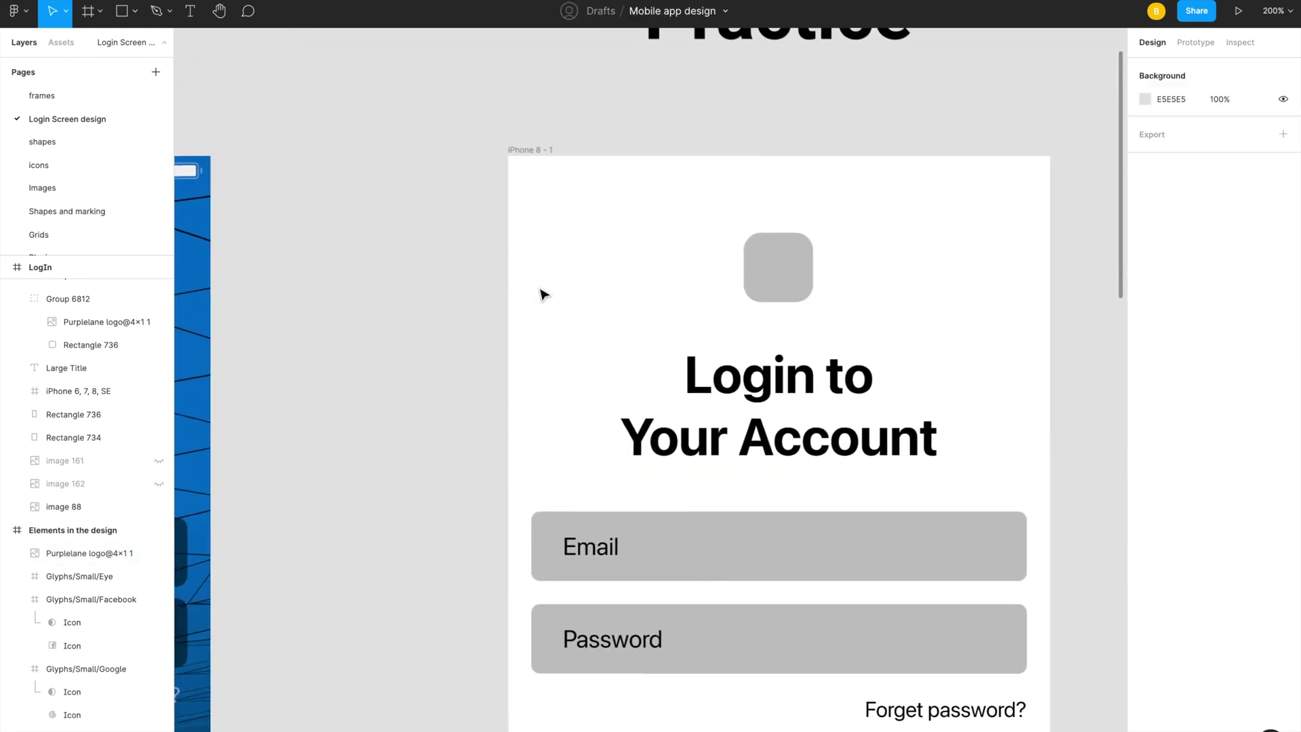
{"action": "key", "text": "ctrl+v"}
Step: Set the pasted logo's width to 24 and centre it inside the rounded square above the heading
{"action": "left_click", "coordinate": [1155, 133]}
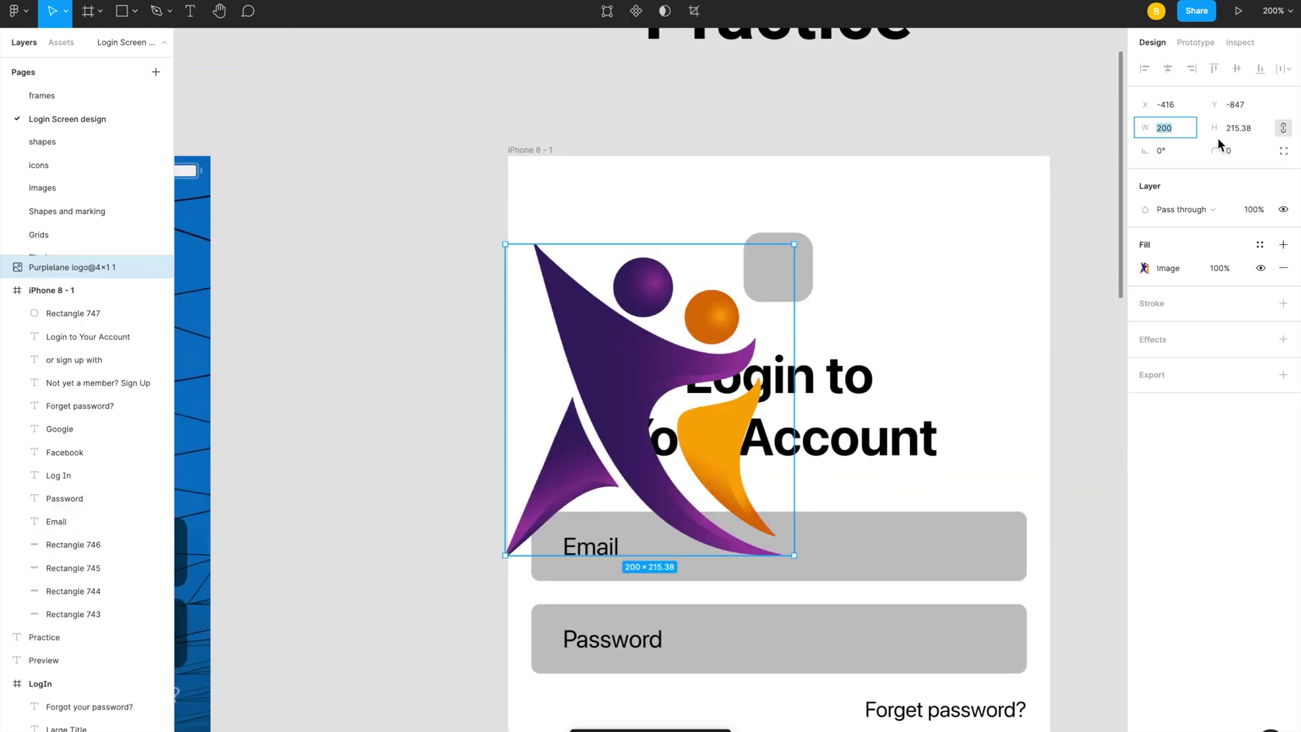
{"action": "type", "text": "24"}
{"action": "key", "text": "Return"}
{"action": "left_click_drag", "start_coordinate": [510, 260], "coordinate": [775, 271]}
{"action": "left_click", "coordinate": [685, 267]}
{"action": "left_click_drag", "start_coordinate": [698, 241], "coordinate": [834, 297]}
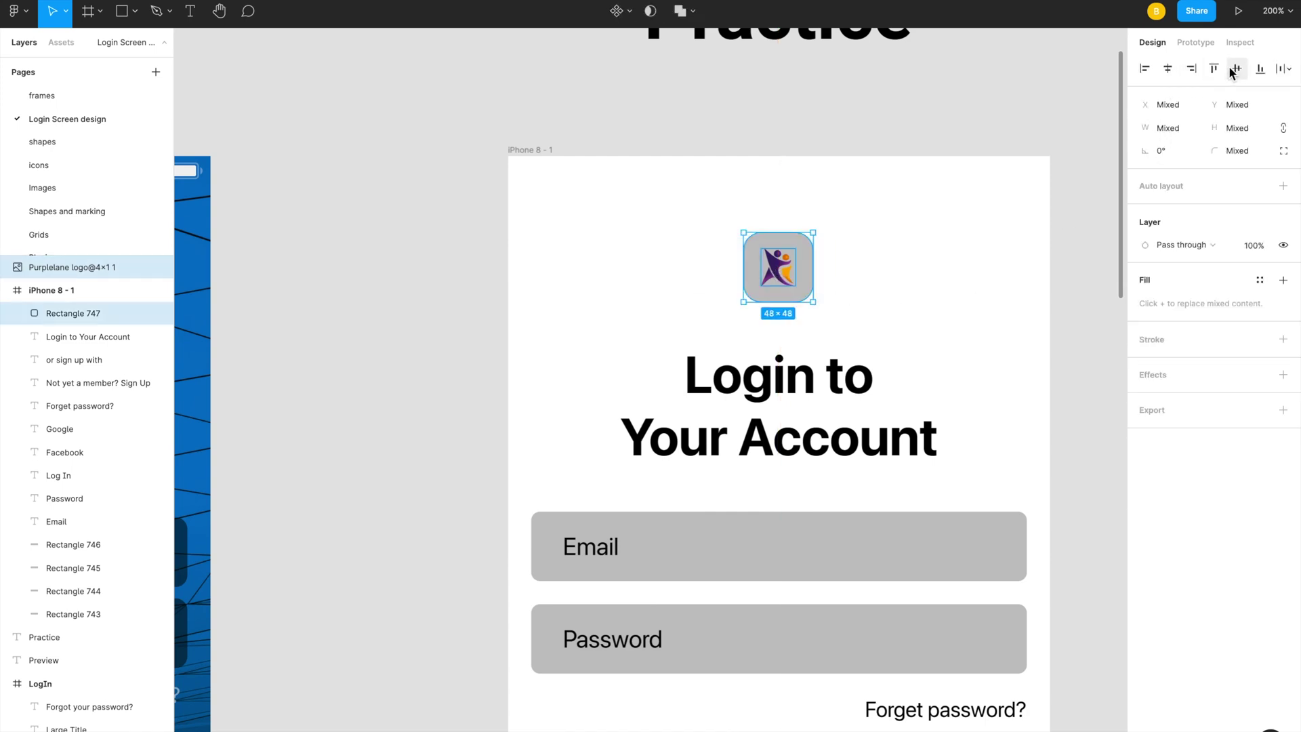
{"action": "left_click", "coordinate": [929, 209]}
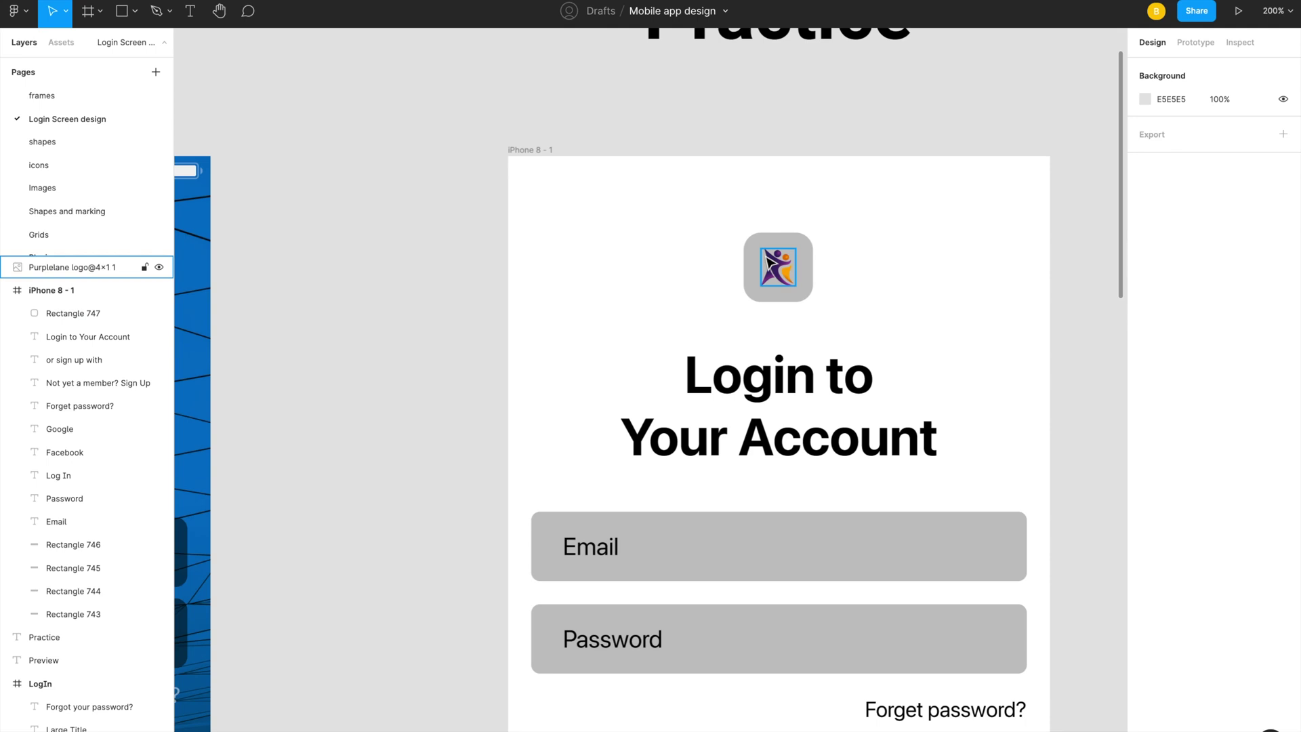
Step: Copy the line-pattern image from the "Elements in the design" frame and place the copy inside the iPhone 8 practice frame
{"action": "key", "text": "shift+0"}
{"action": "scroll", "coordinate": [770, 262], "scroll_direction": "down", "scroll_amount": 2}
{"action": "scroll", "coordinate": [770, 261], "scroll_direction": "left", "scroll_amount": 2}
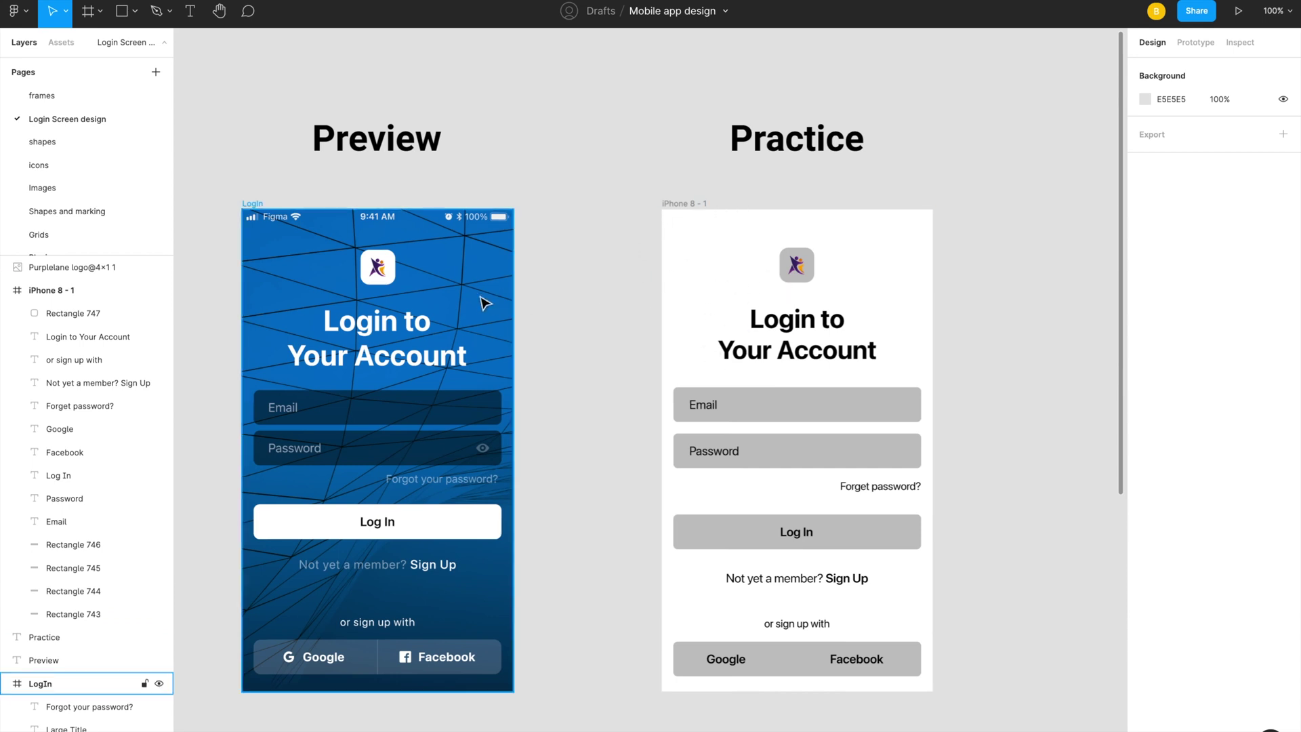
{"action": "left_click", "coordinate": [465, 229]}
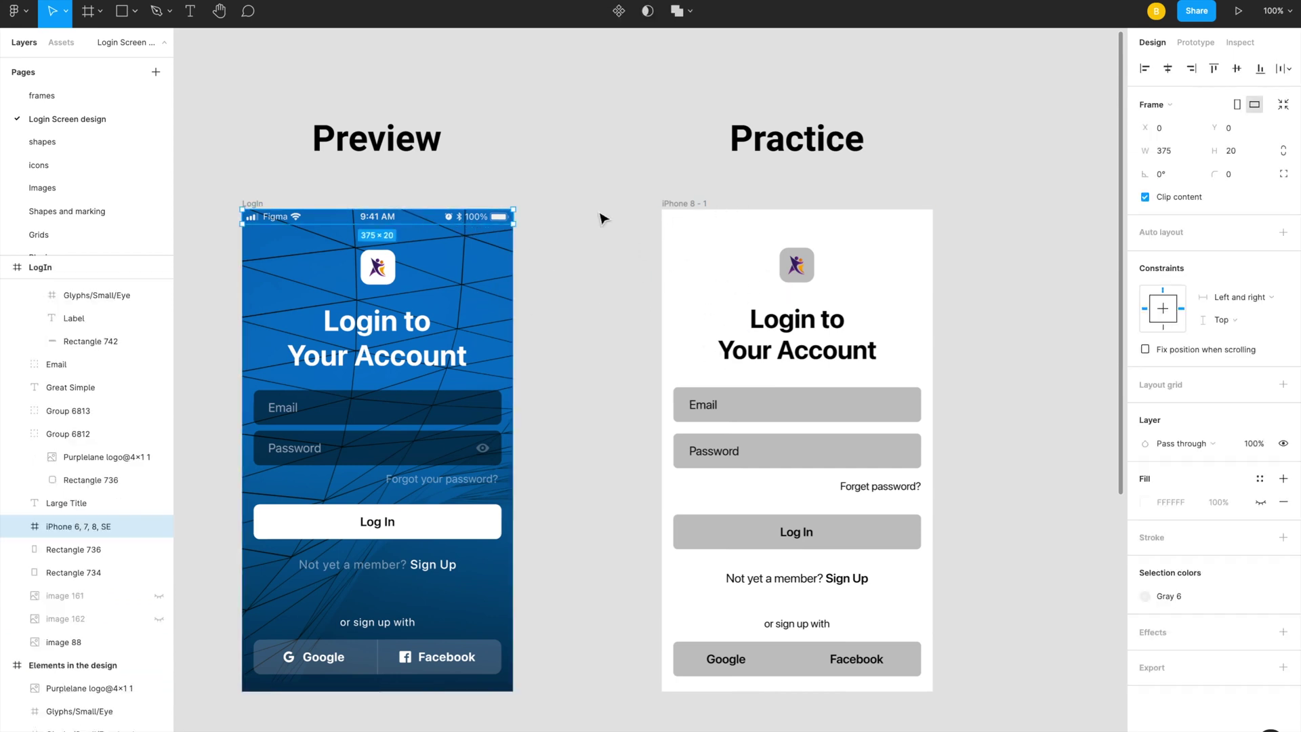
{"action": "left_click", "coordinate": [603, 272]}
{"action": "scroll", "coordinate": [651, 262], "scroll_direction": "right", "scroll_amount": 10}
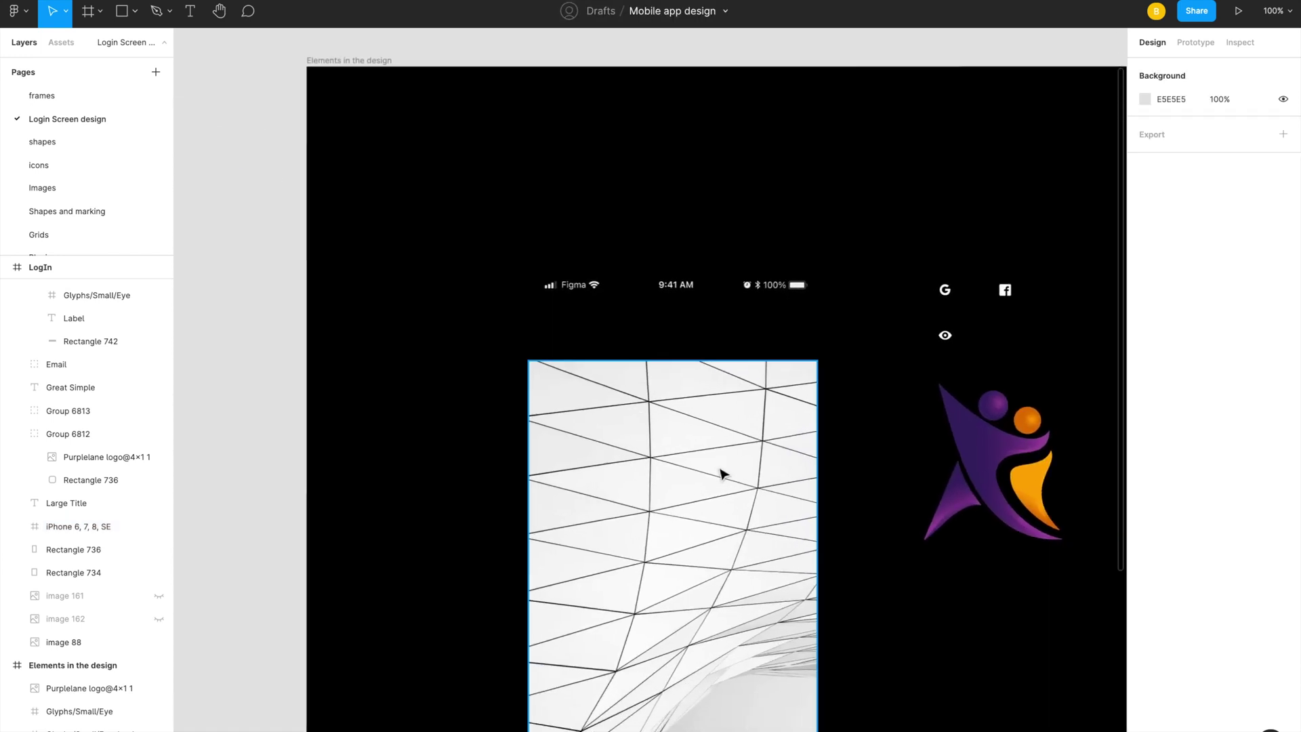
{"action": "left_click", "coordinate": [721, 475]}
{"action": "scroll", "coordinate": [662, 470], "scroll_direction": "left", "scroll_amount": 10}
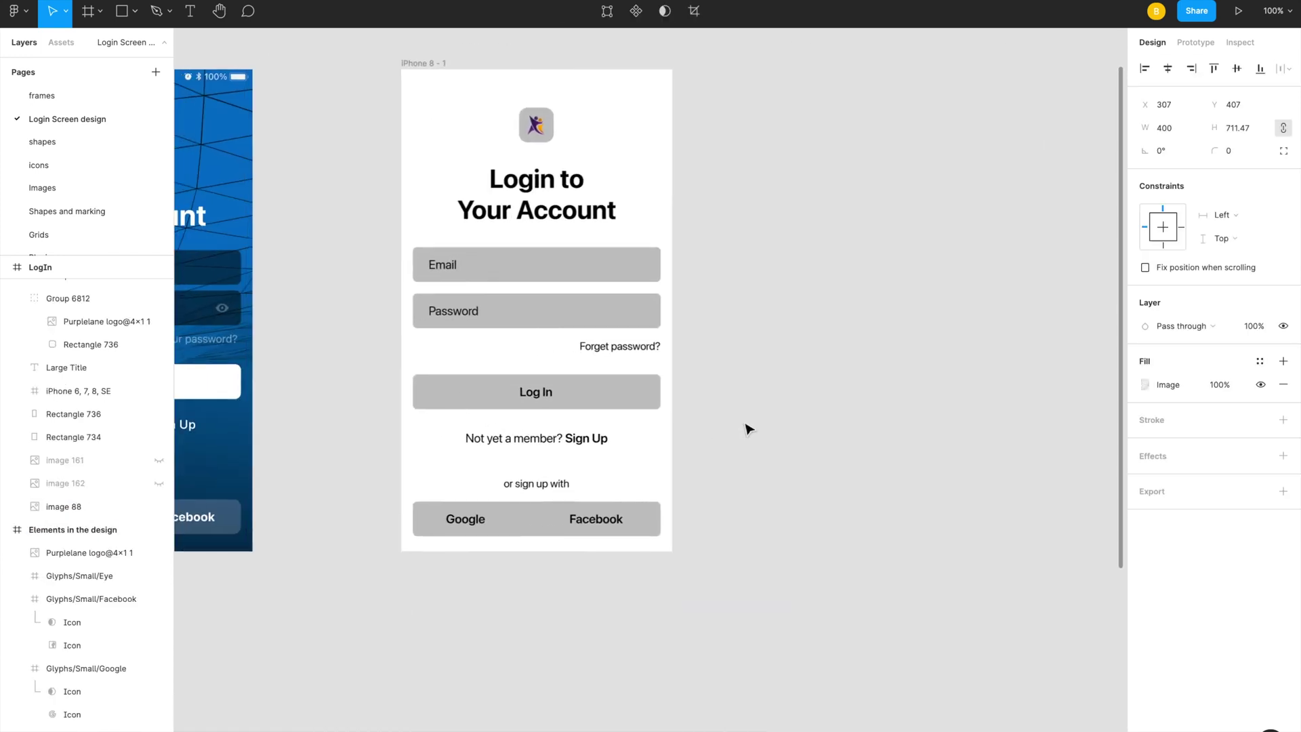
{"action": "key", "text": "minus"}
{"action": "left_click", "coordinate": [714, 378]}
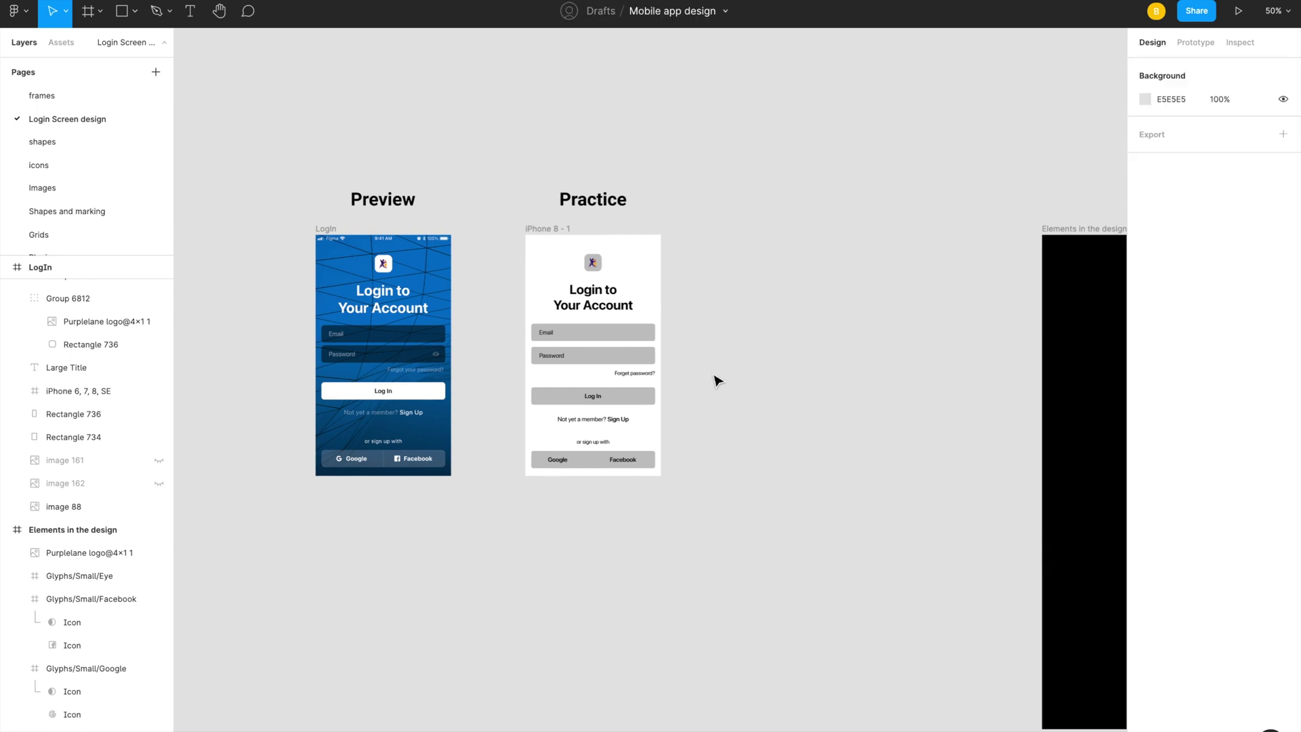
{"action": "key", "text": "ctrl+v"}
{"action": "left_click_drag", "start_coordinate": [674, 380], "coordinate": [627, 346]}
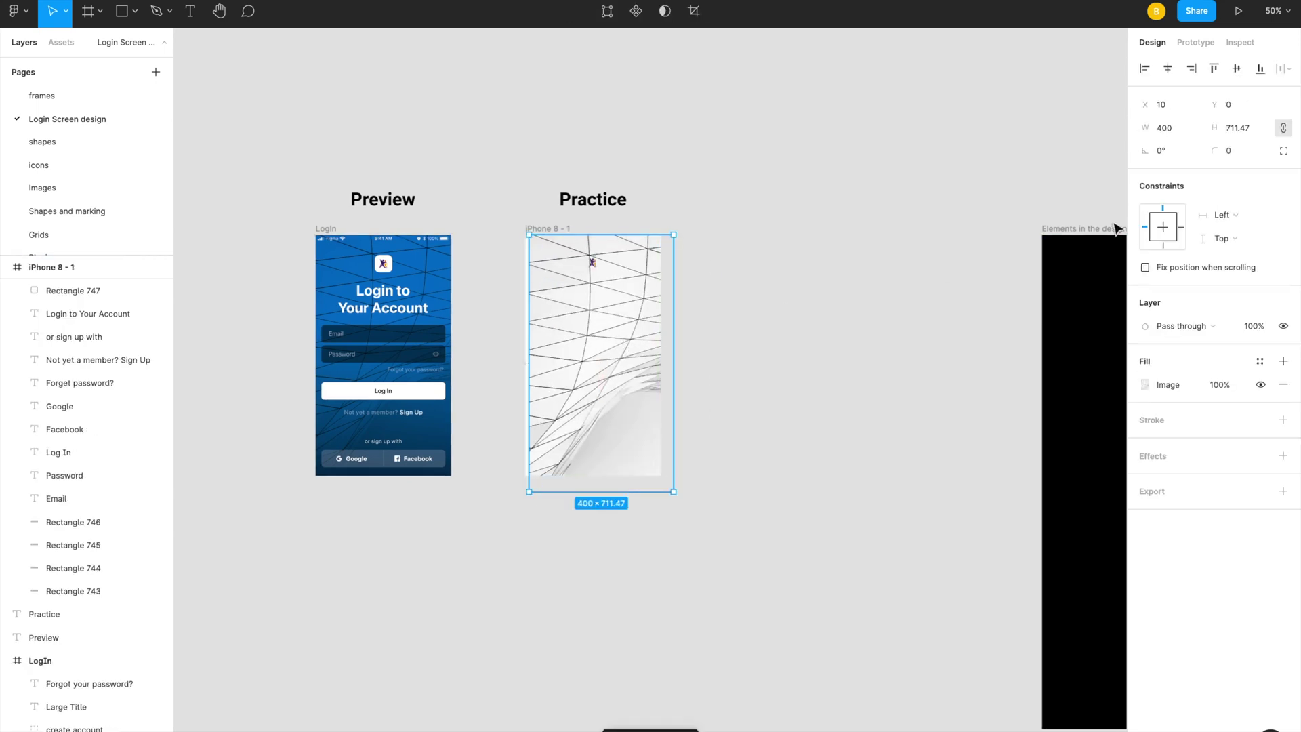
Step: Scale the pattern image proportionally to a width of 375 and centre it horizontally in the practice frame
{"action": "key", "text": "plus"}
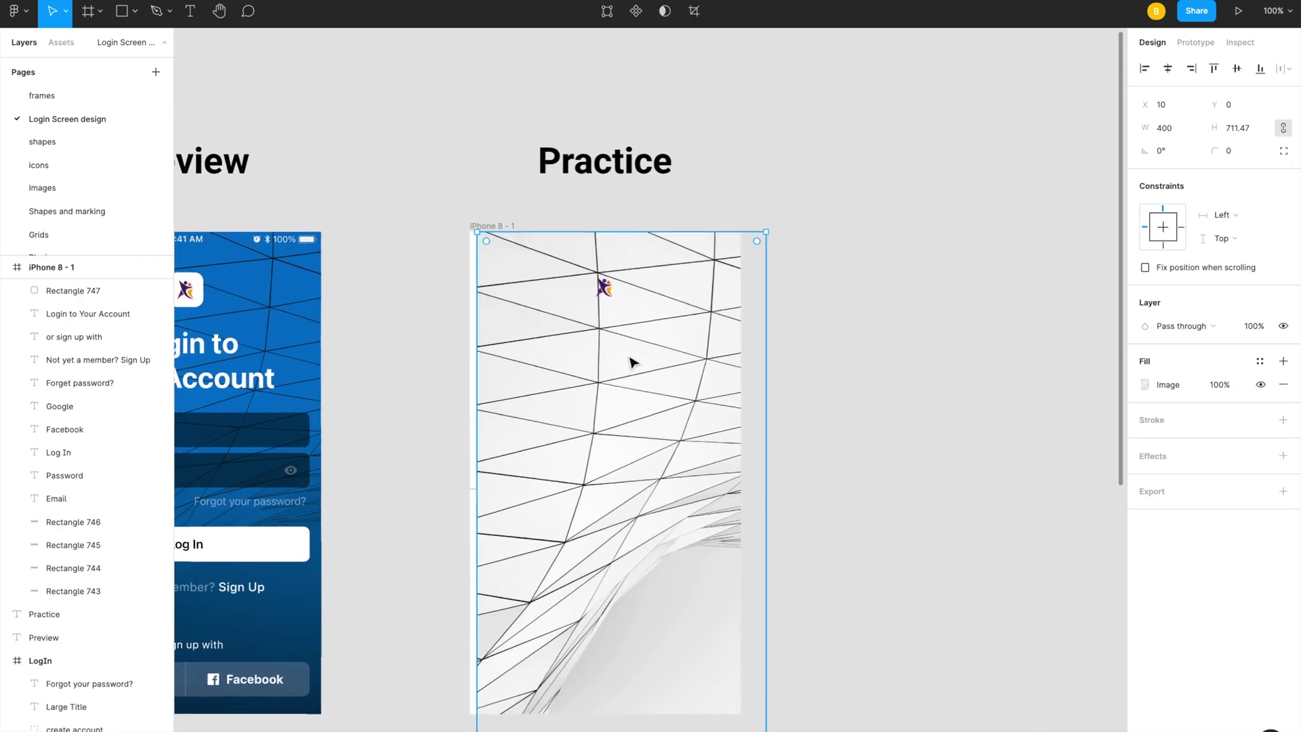
{"action": "left_click", "coordinate": [1183, 129]}
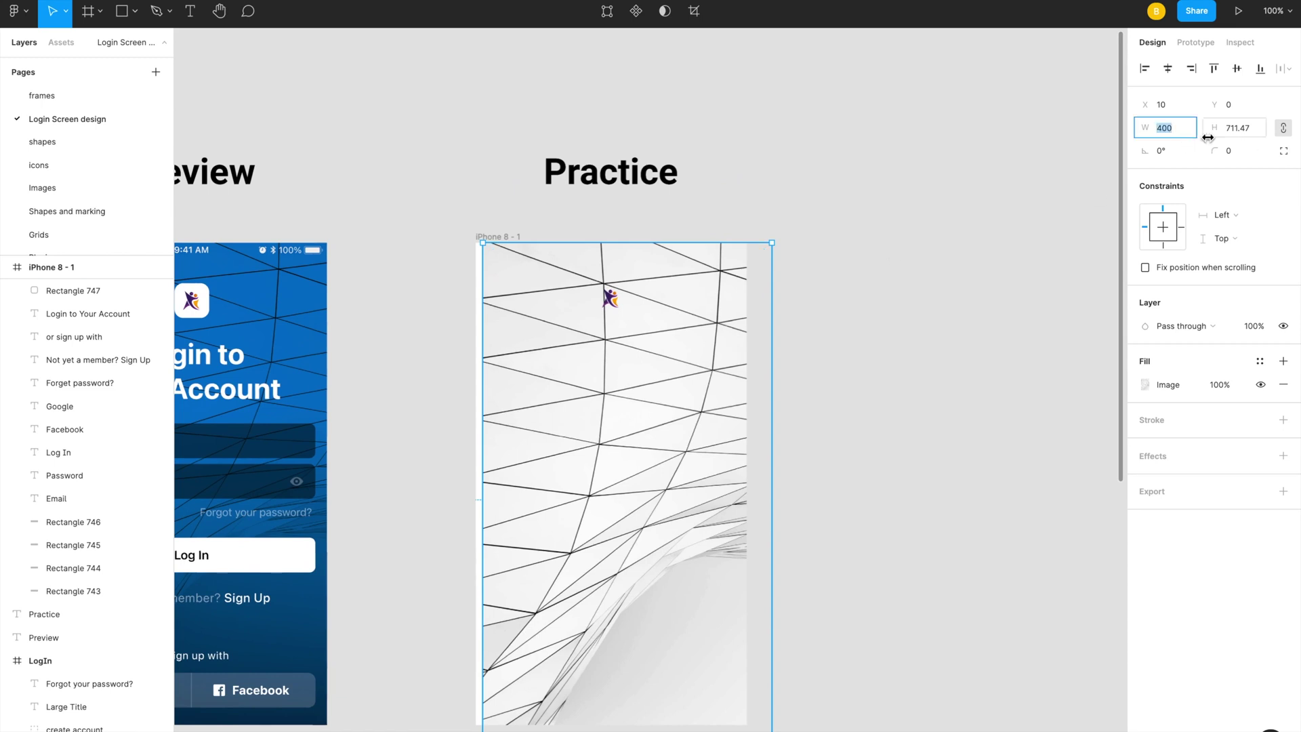
{"action": "type", "text": "375"}
{"action": "key", "text": "Return"}
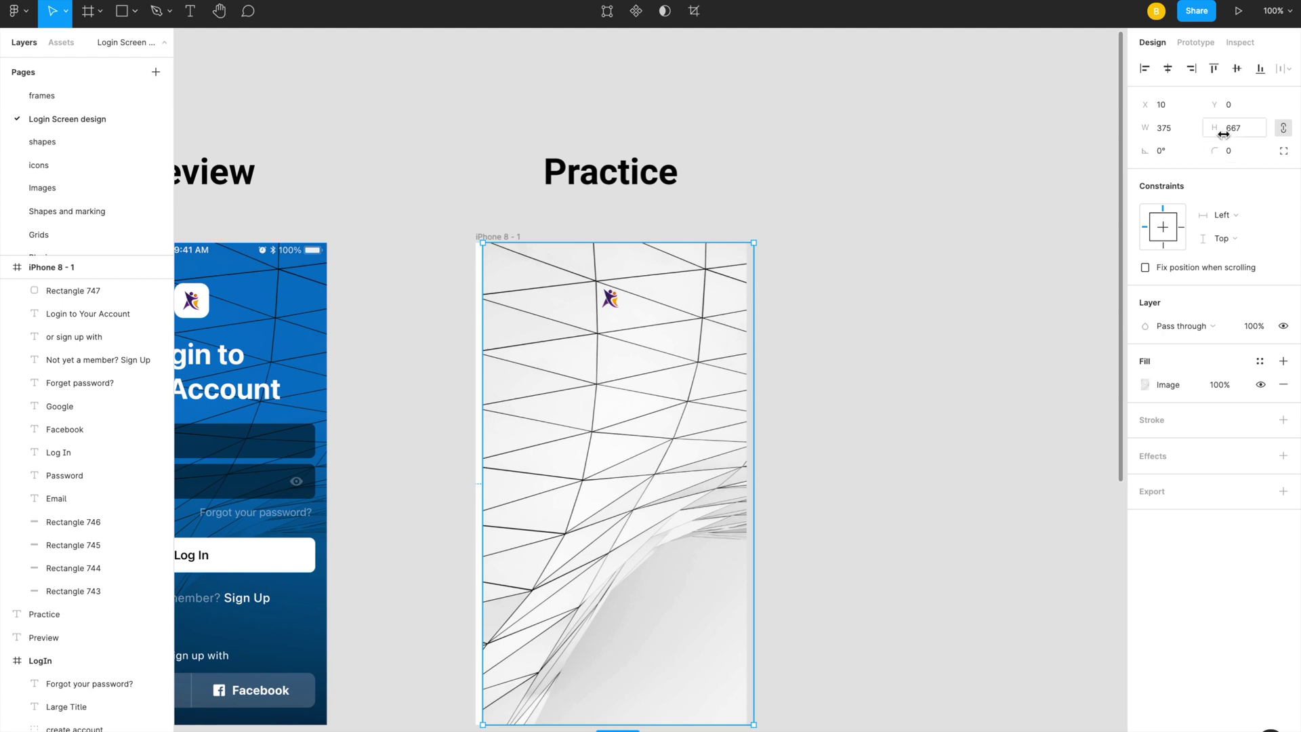
{"action": "left_click", "coordinate": [1171, 75]}
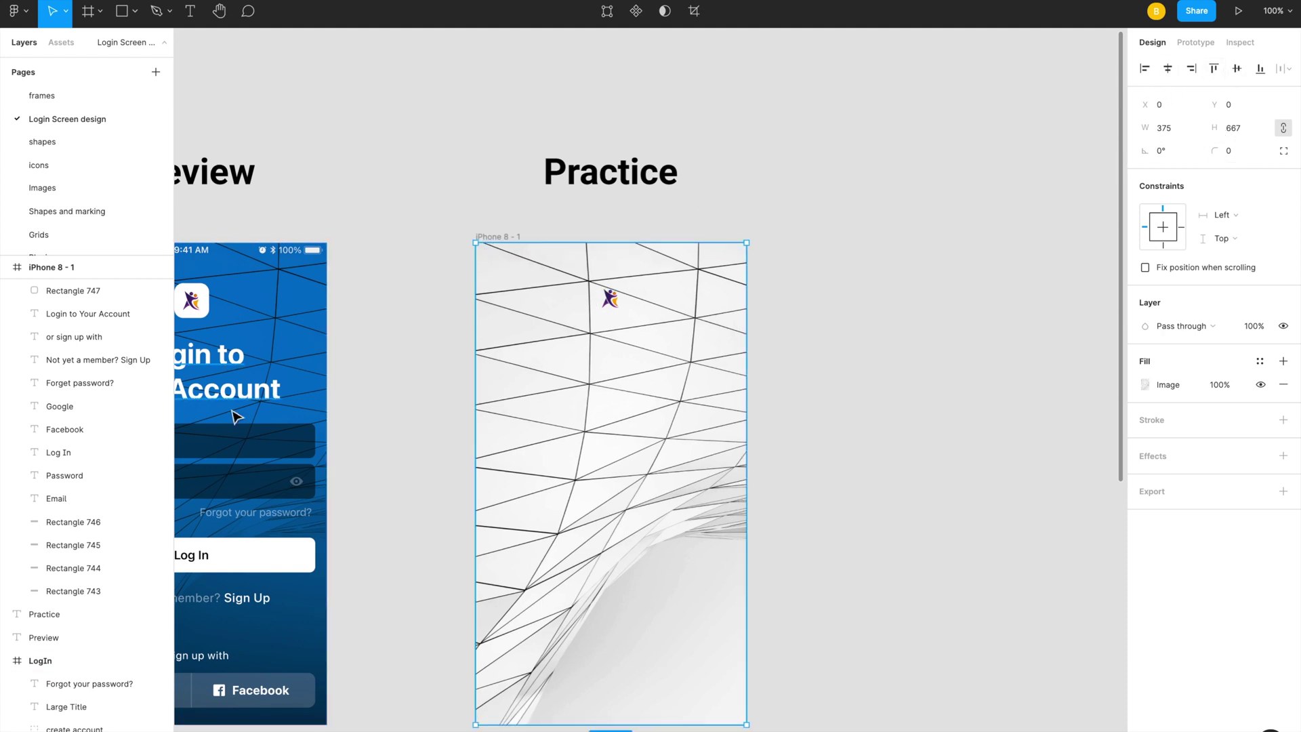
Step: Reorder the pattern image to the lowest layer inside the iPhone 8 frame, behind all fields, buttons and texts
{"action": "key", "text": "Escape"}
{"action": "scroll", "coordinate": [149, 377], "scroll_direction": "up", "scroll_amount": 2}
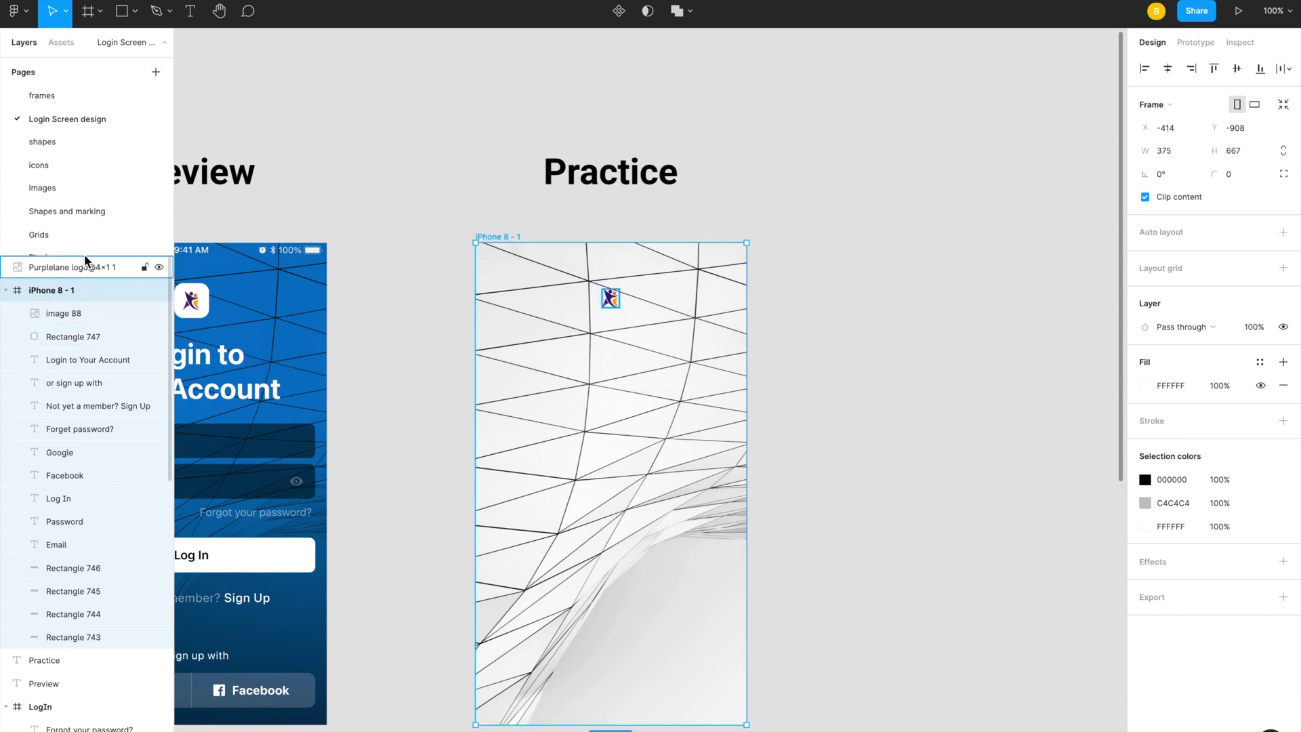
{"action": "left_click_drag", "start_coordinate": [69, 253], "coordinate": [55, 209]}
{"action": "key", "text": "Escape"}
{"action": "left_click", "coordinate": [540, 298]}
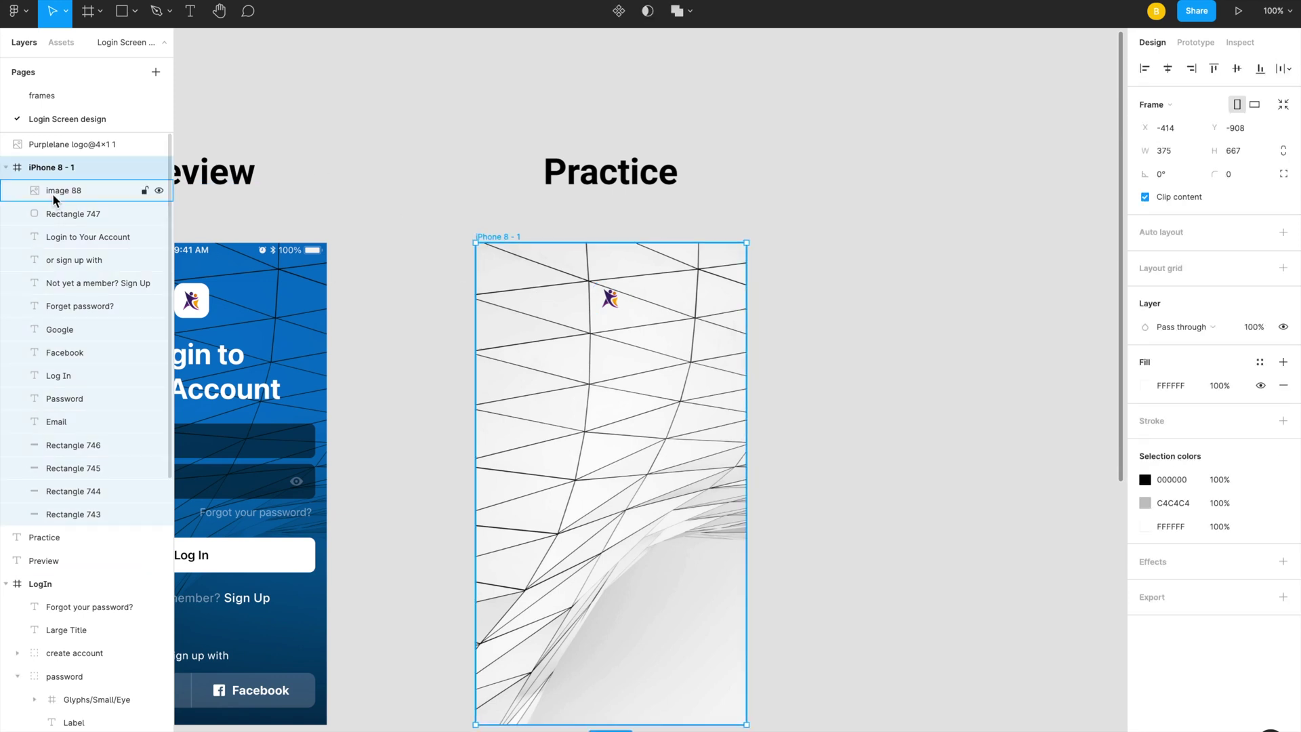
{"action": "left_click", "coordinate": [82, 192]}
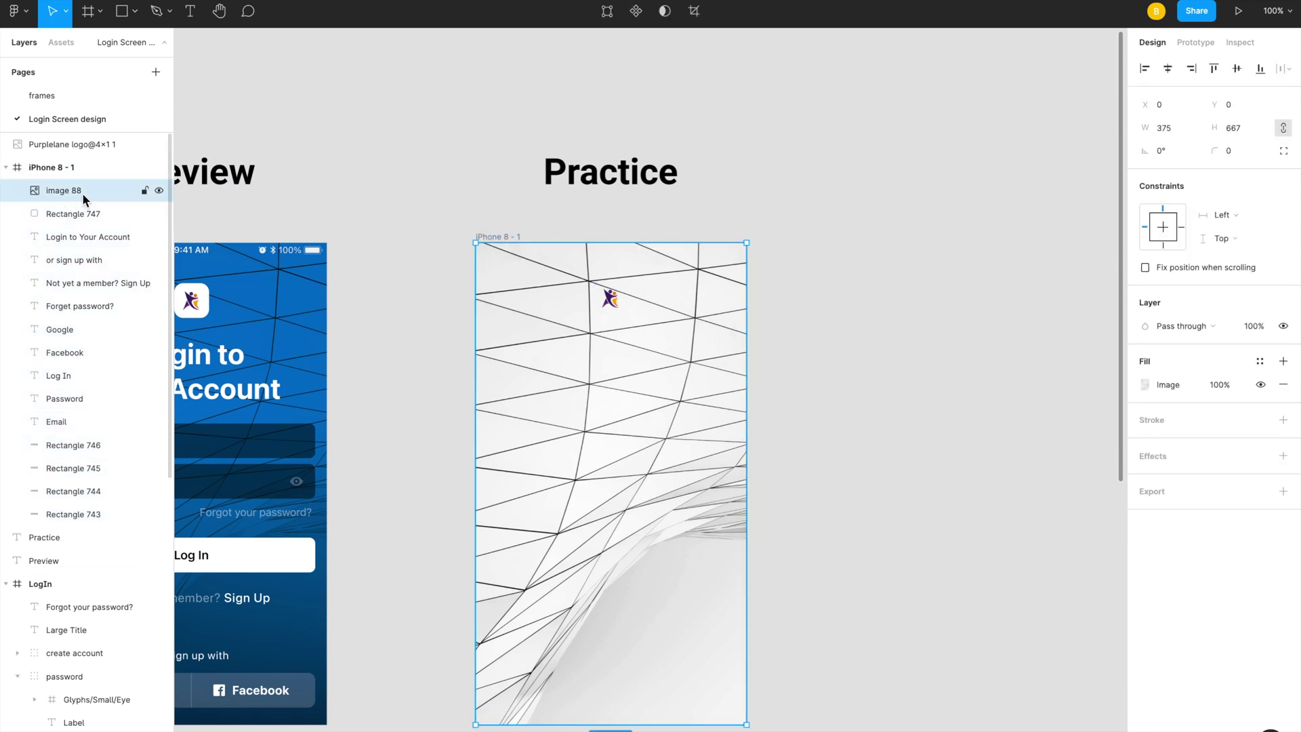
{"action": "left_click_drag", "start_coordinate": [82, 194], "coordinate": [66, 567]}
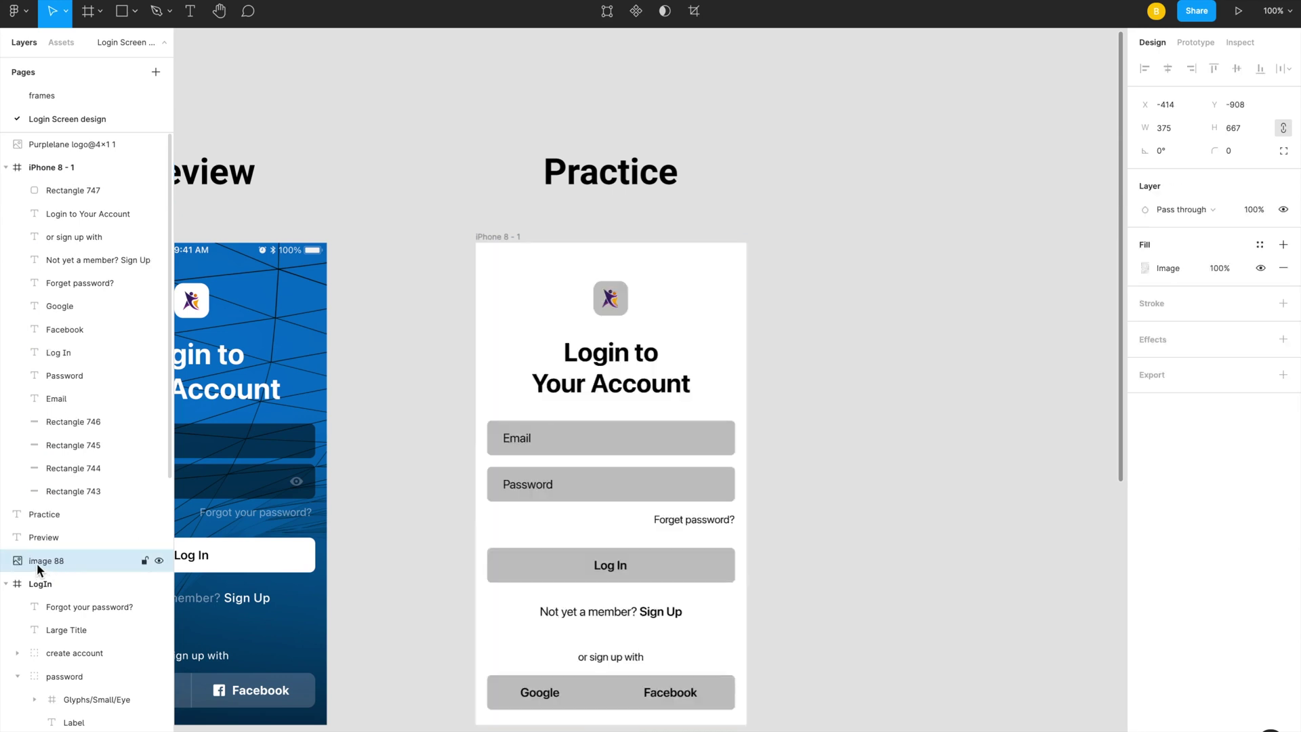
{"action": "key", "text": "ctrl+z"}
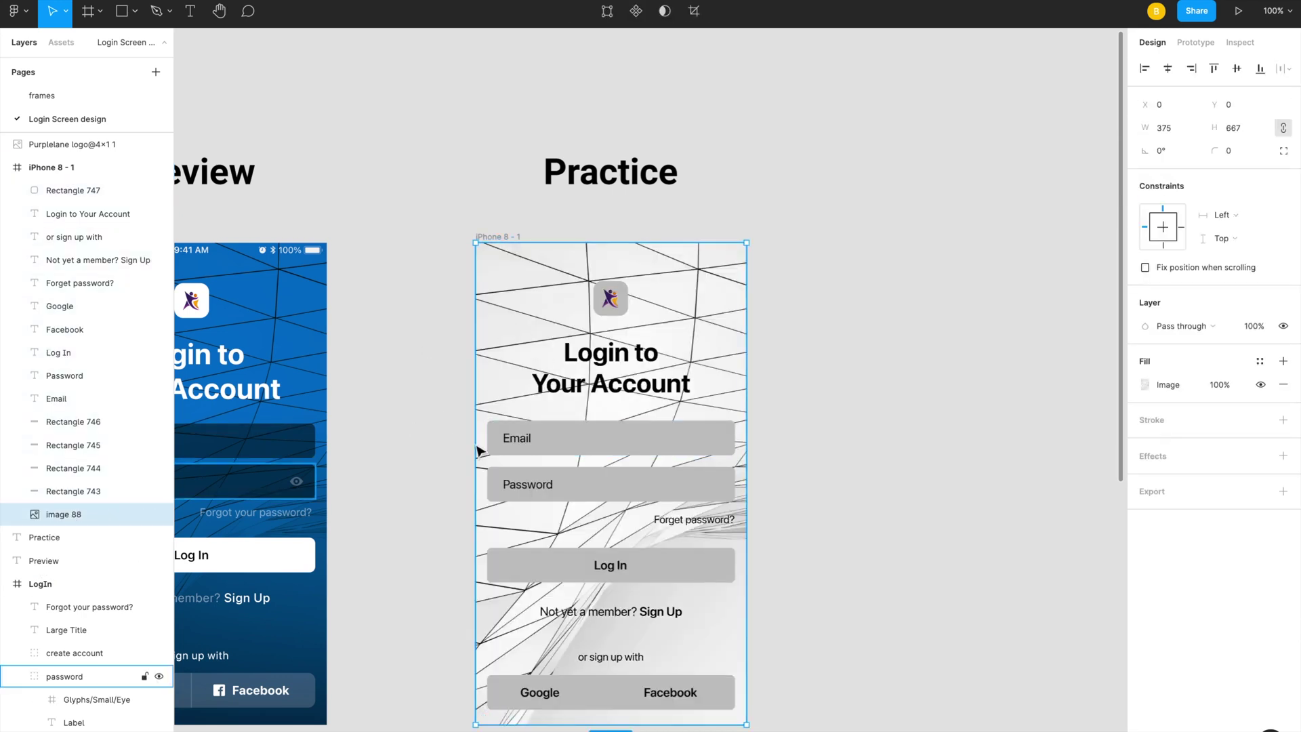
{"action": "scroll", "coordinate": [482, 366], "scroll_direction": "left", "scroll_amount": 4}
{"action": "scroll", "coordinate": [483, 366], "scroll_direction": "down", "scroll_amount": 2}
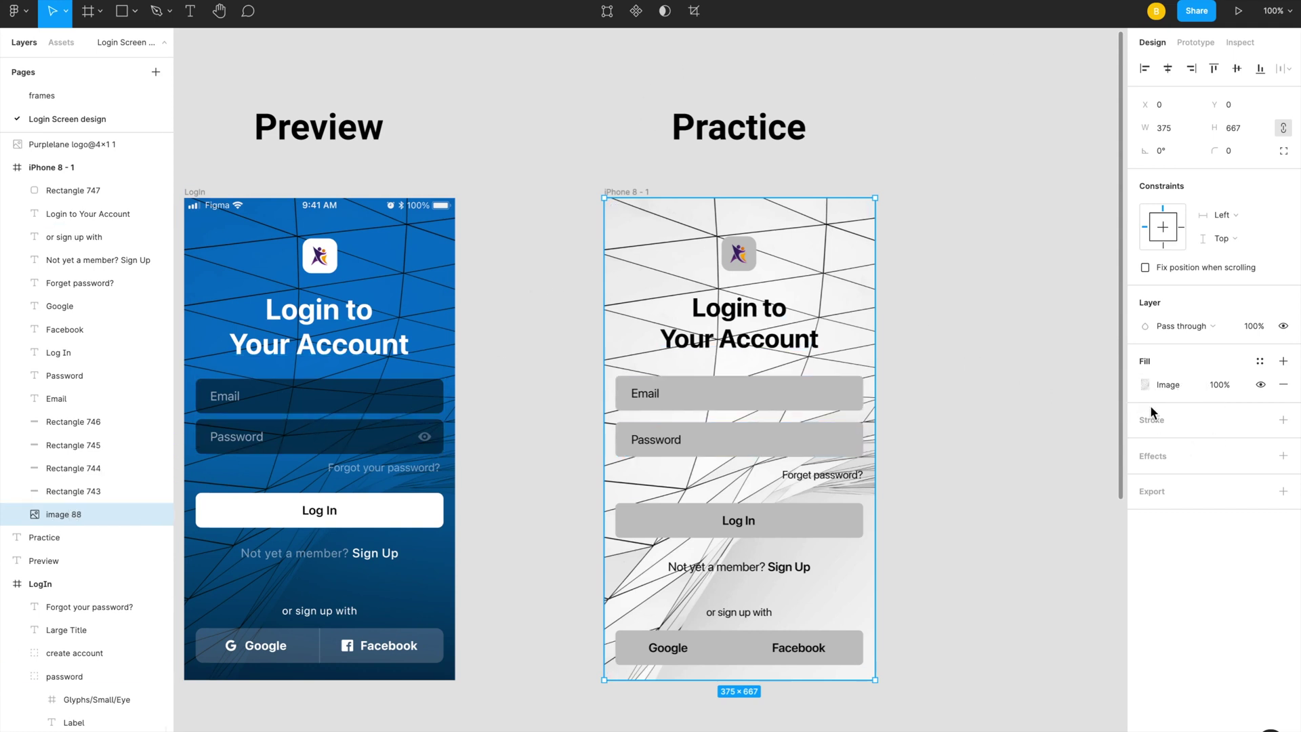
Step: Add a second fill over the pattern image with colour 007AFF at 80% opacity
{"action": "left_click", "coordinate": [1283, 362]}
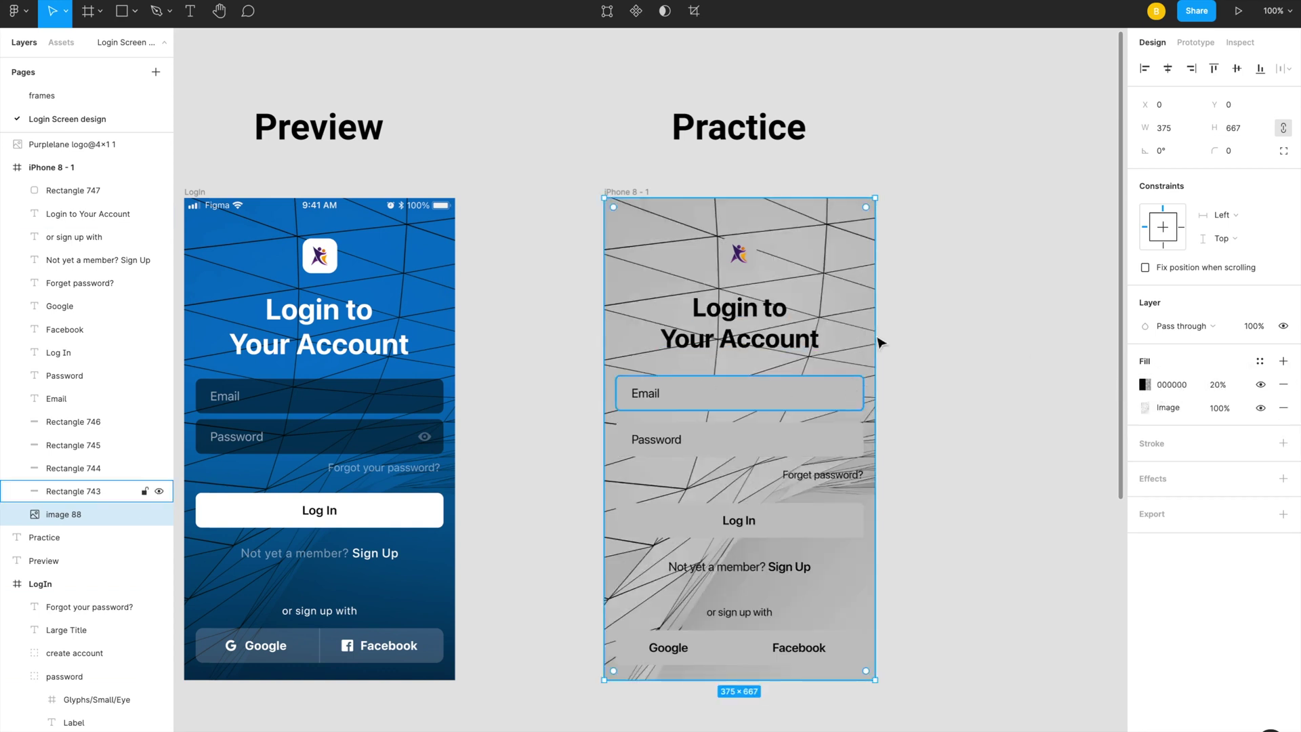
{"action": "left_click", "coordinate": [1147, 385]}
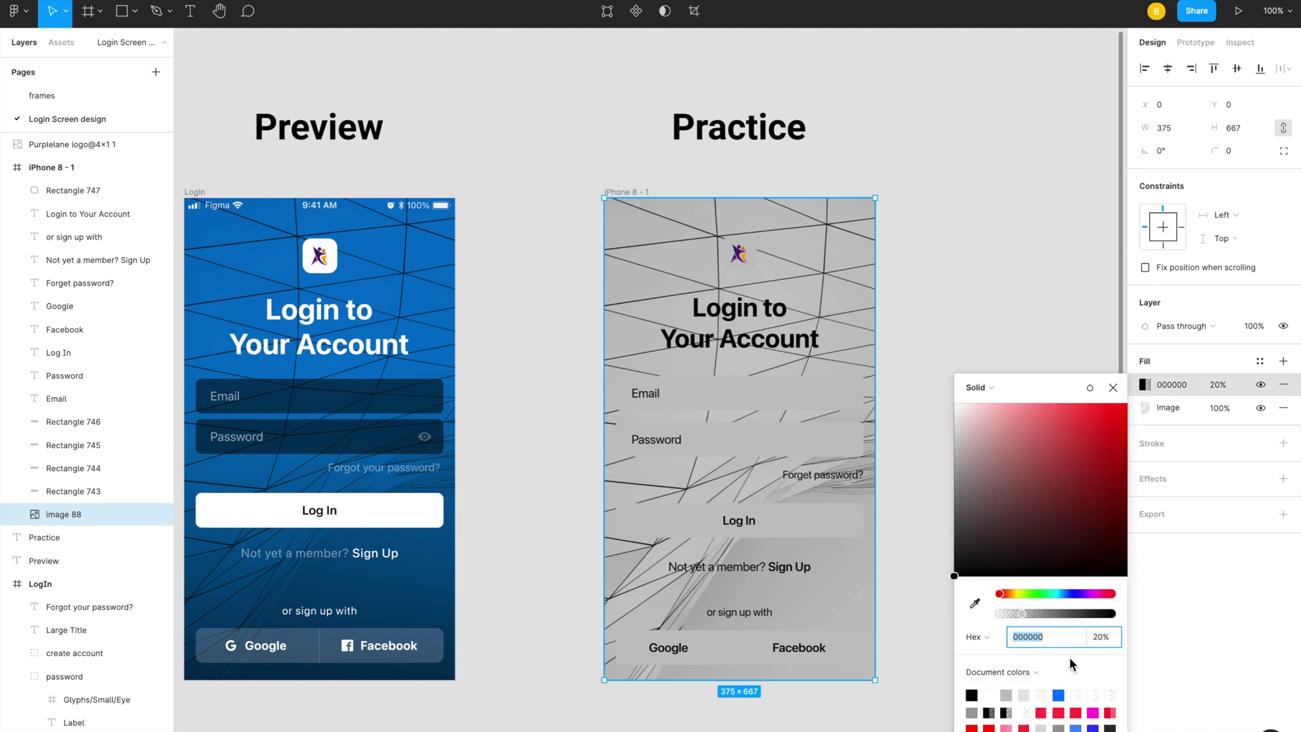
{"action": "left_click", "coordinate": [1062, 692]}
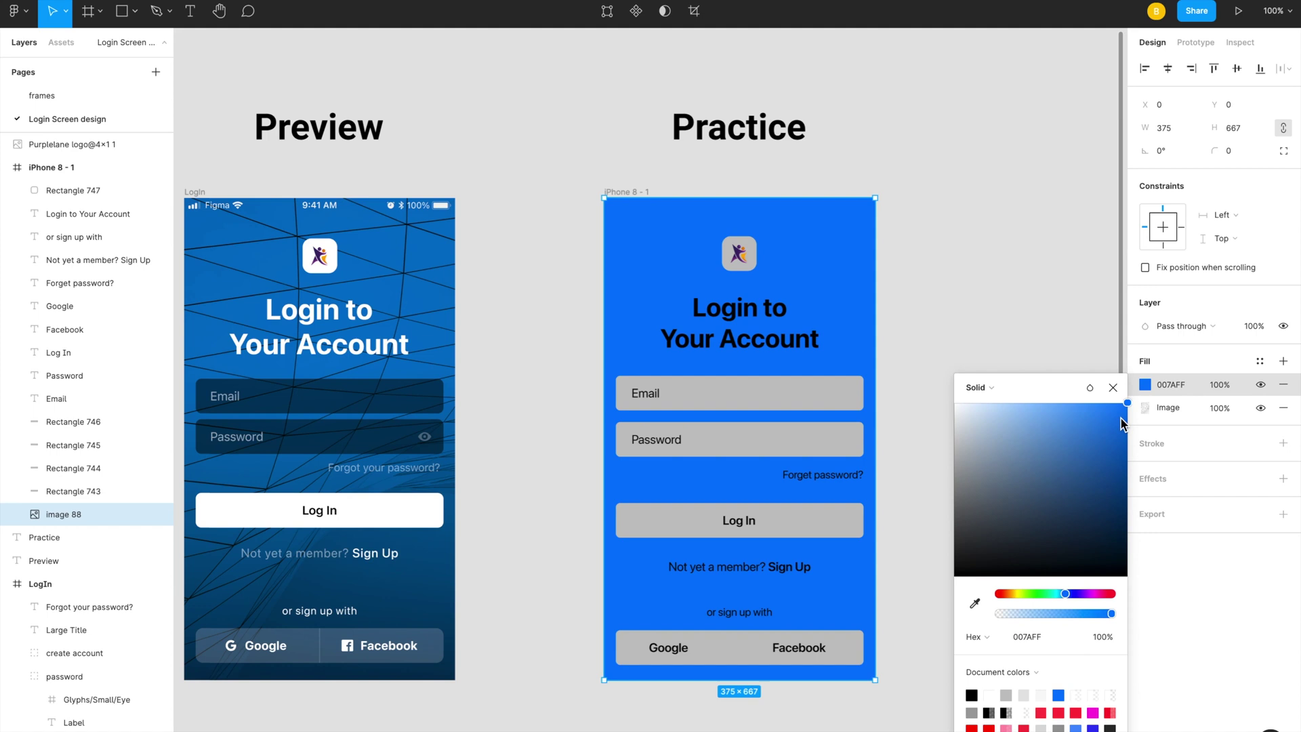
{"action": "left_click", "coordinate": [1225, 389]}
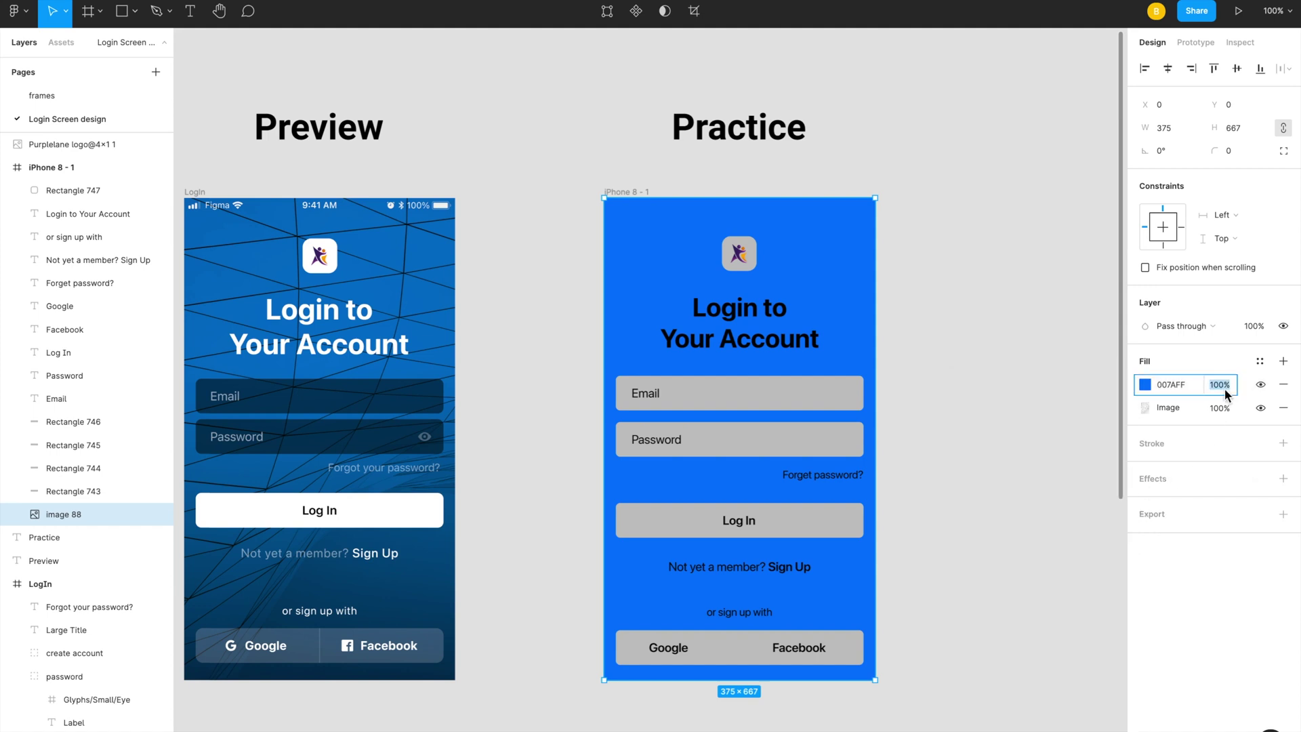
{"action": "type", "text": "80"}
{"action": "key", "text": "Return"}
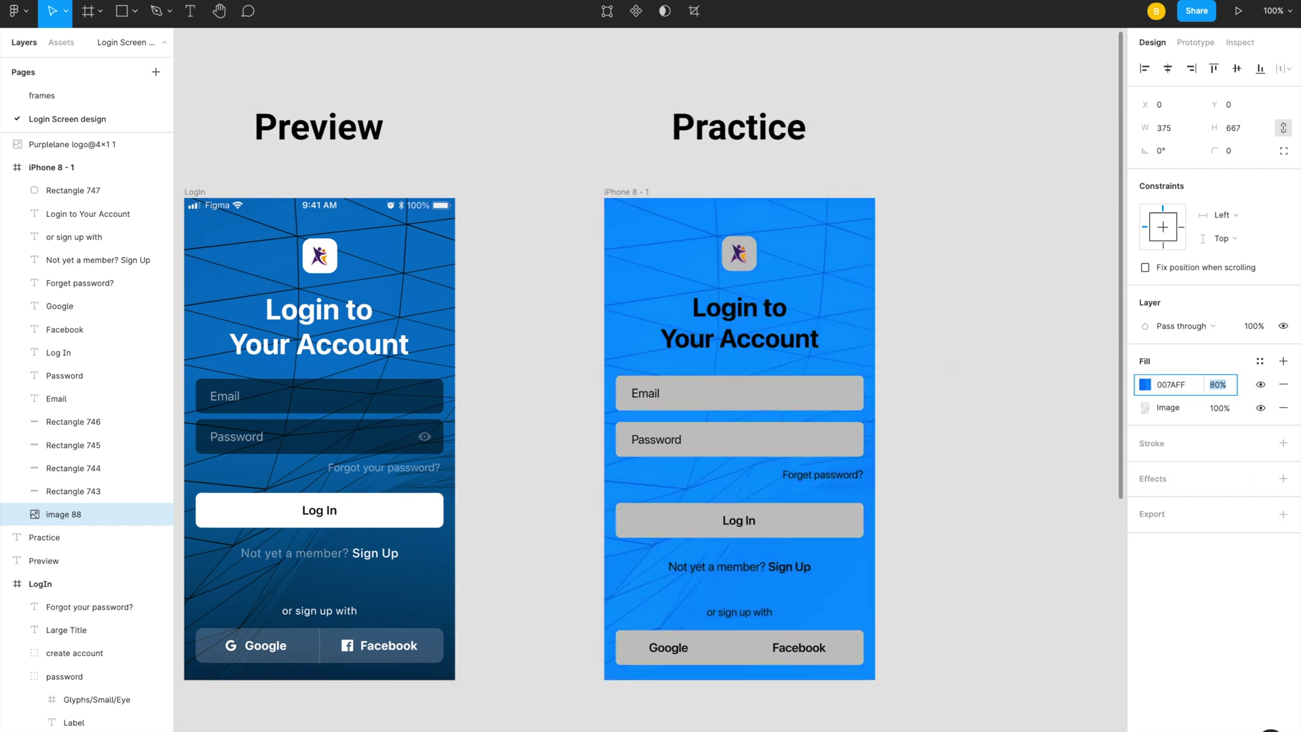
Step: Set the blend mode of the pattern image's blue fill to Multiply and deselect the image
{"action": "left_click", "coordinate": [1152, 387]}
{"action": "left_click", "coordinate": [1086, 387]}
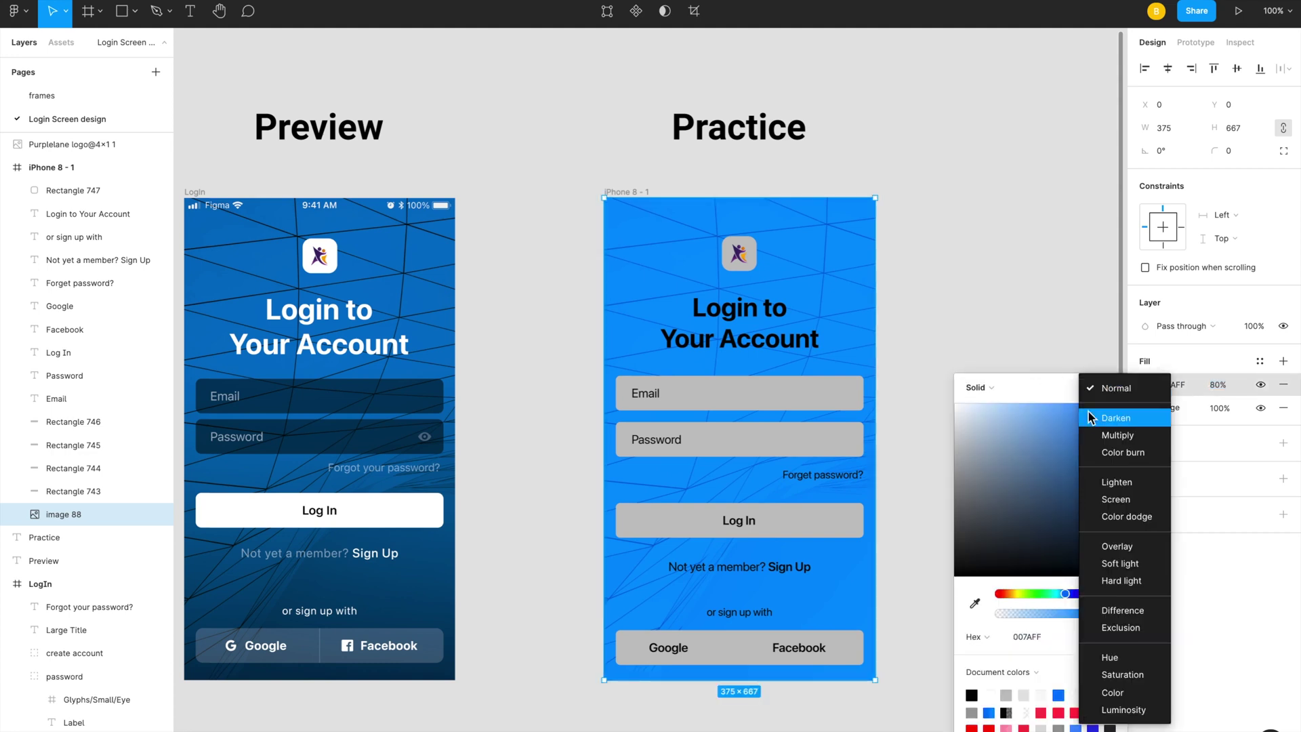
{"action": "left_click", "coordinate": [1095, 432]}
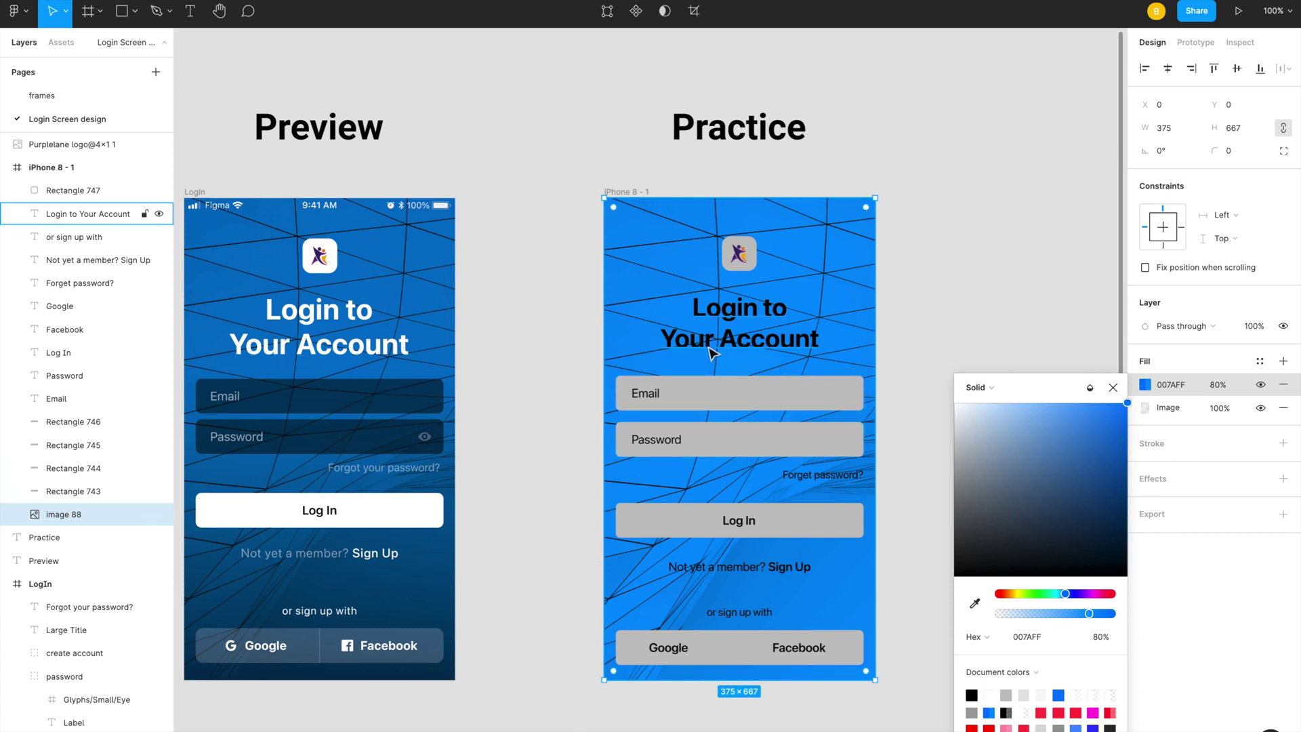
{"action": "scroll", "coordinate": [556, 307], "scroll_direction": "left", "scroll_amount": 2}
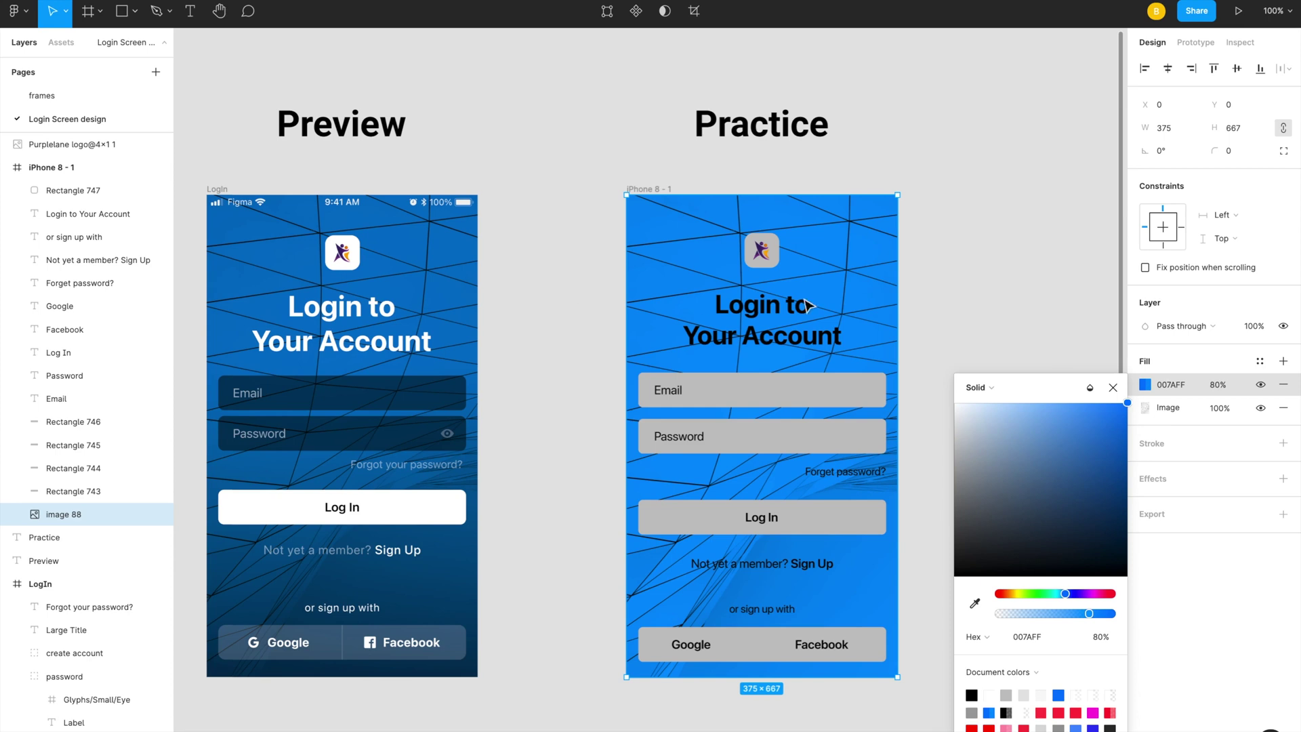
{"action": "left_click", "coordinate": [1112, 387]}
{"action": "left_click", "coordinate": [991, 349]}
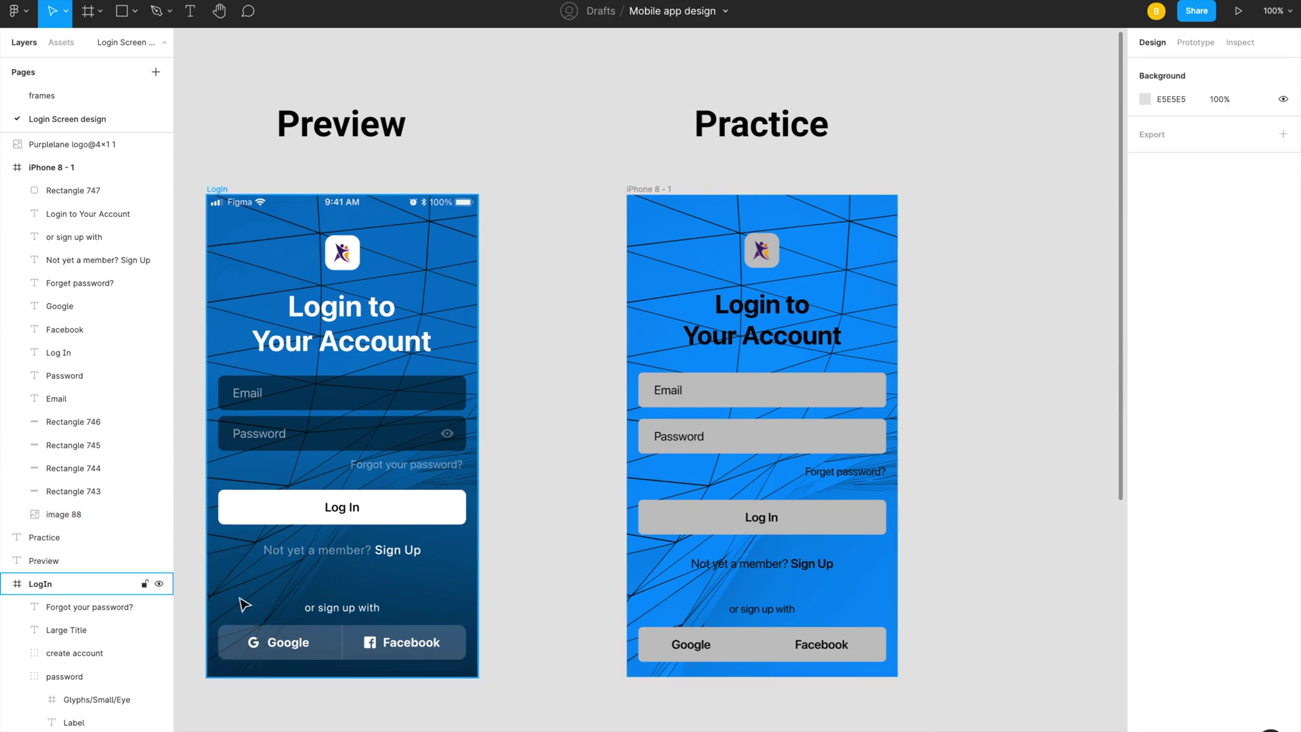
Step: Draw a rectangle beside the practice frame, size it to 375 × 300 and move it into the iPhone 8 frame
{"action": "key", "text": "r"}
{"action": "left_click_drag", "start_coordinate": [539, 495], "coordinate": [790, 702]}
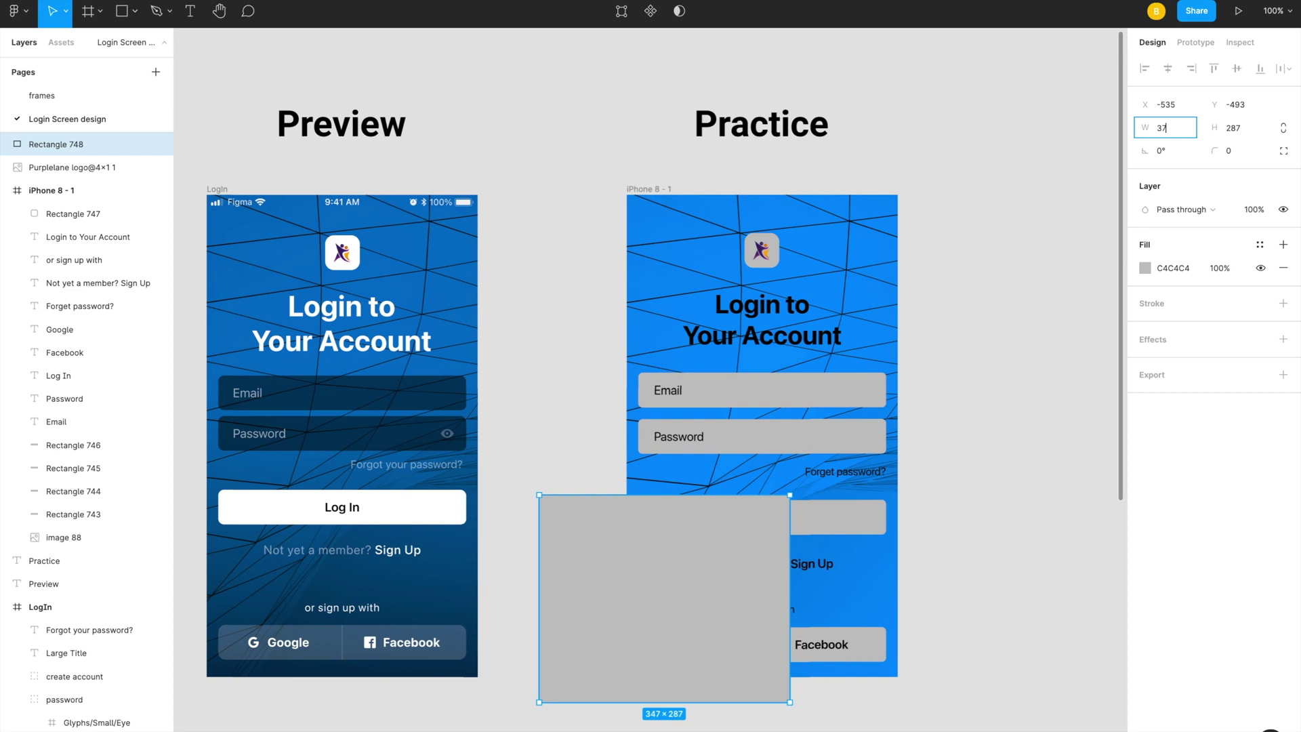
{"action": "type", "text": "5"}
{"action": "key", "text": "Return"}
{"action": "key", "text": "ctrl+x"}
{"action": "left_click", "coordinate": [746, 465]}
{"action": "key", "text": "ctrl+v"}
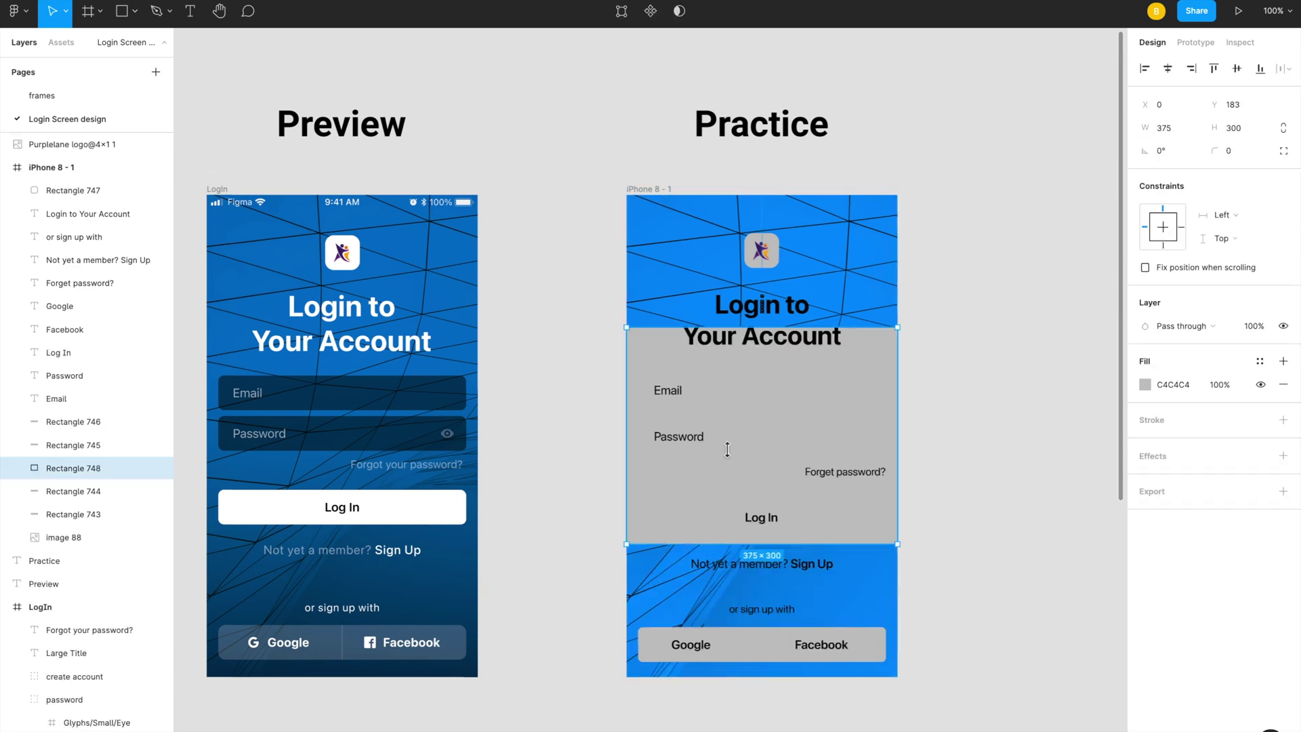
Step: Reorder the new rectangle directly above the pattern image and extend it to cover the whole frame at 375 × 667
{"action": "left_click_drag", "start_coordinate": [54, 483], "coordinate": [52, 519]}
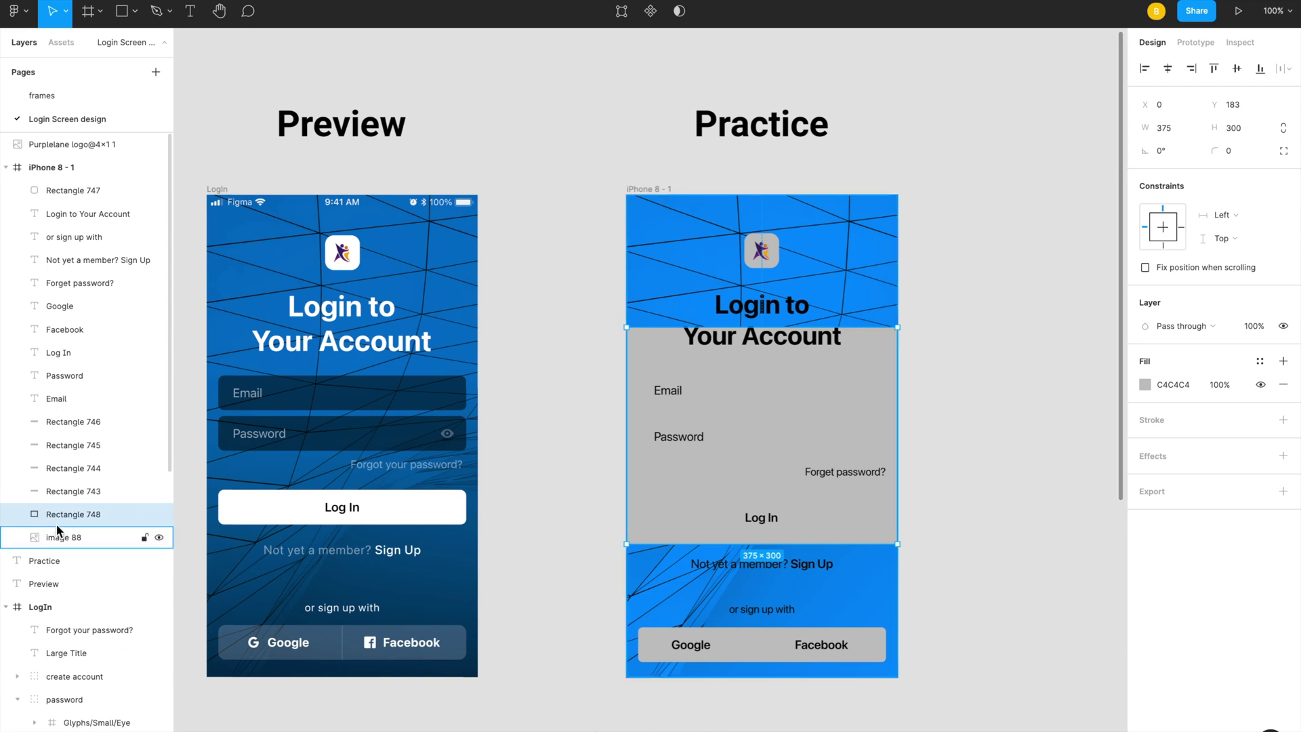
{"action": "left_click", "coordinate": [1256, 71]}
{"action": "left_click", "coordinate": [1170, 70]}
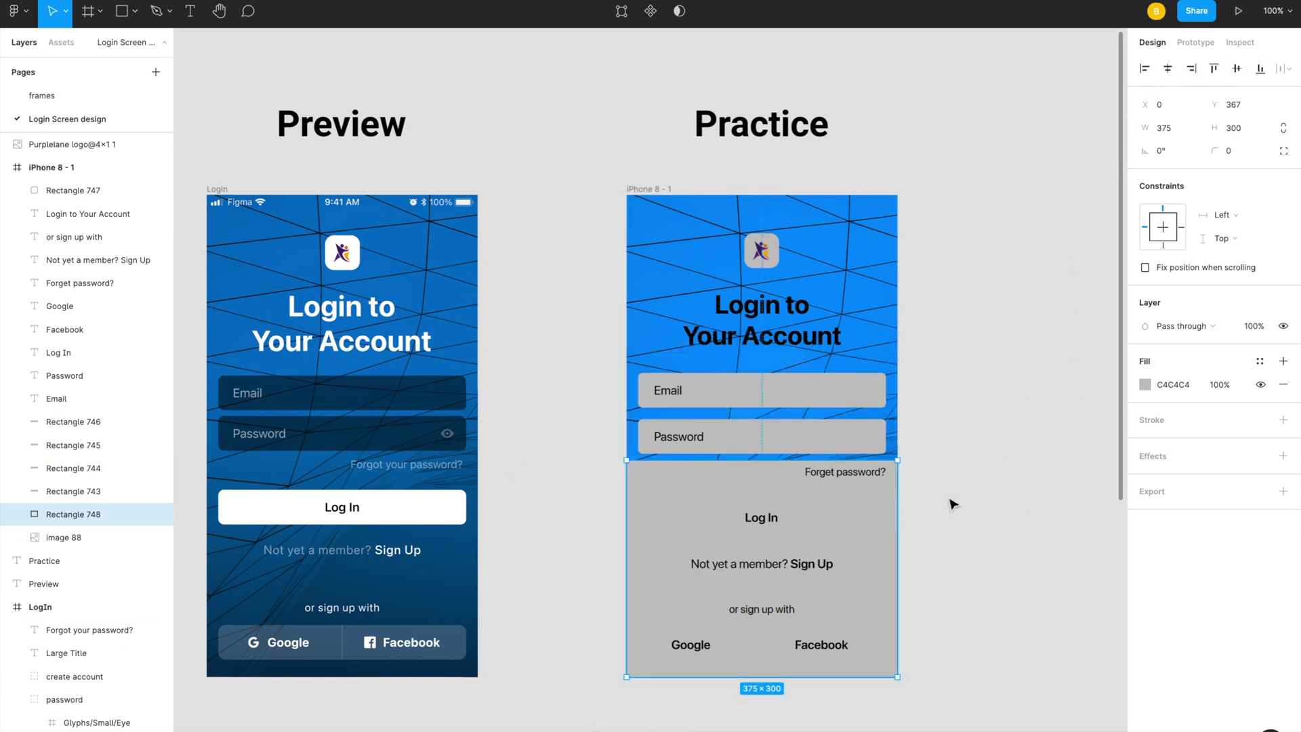
{"action": "left_click_drag", "start_coordinate": [744, 460], "coordinate": [761, 196]}
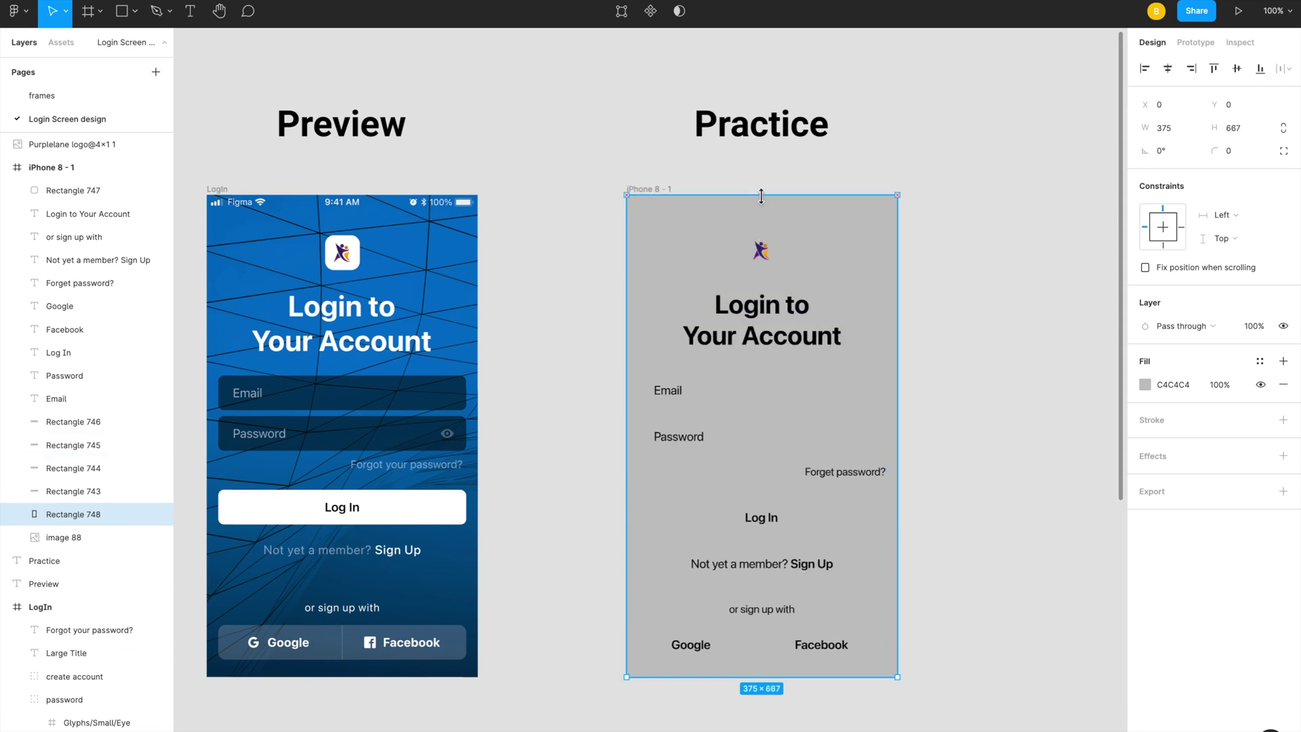
{"action": "left_click", "coordinate": [1145, 384]}
{"action": "key", "text": "Escape"}
{"action": "left_click", "coordinate": [981, 399]}
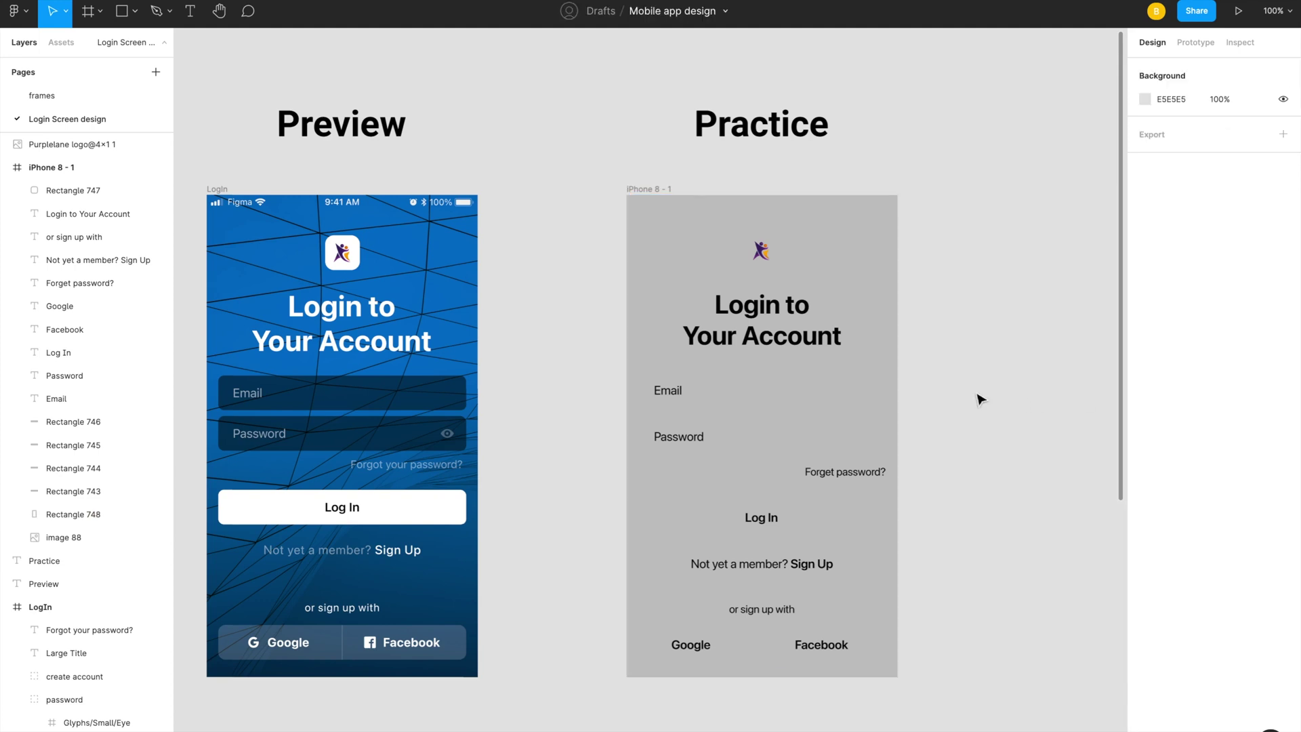
Step: Change the full-frame rectangle's fill to a linear gradient and set both colour stops to black, 000000
{"action": "left_click", "coordinate": [87, 518]}
{"action": "left_click", "coordinate": [1145, 384]}
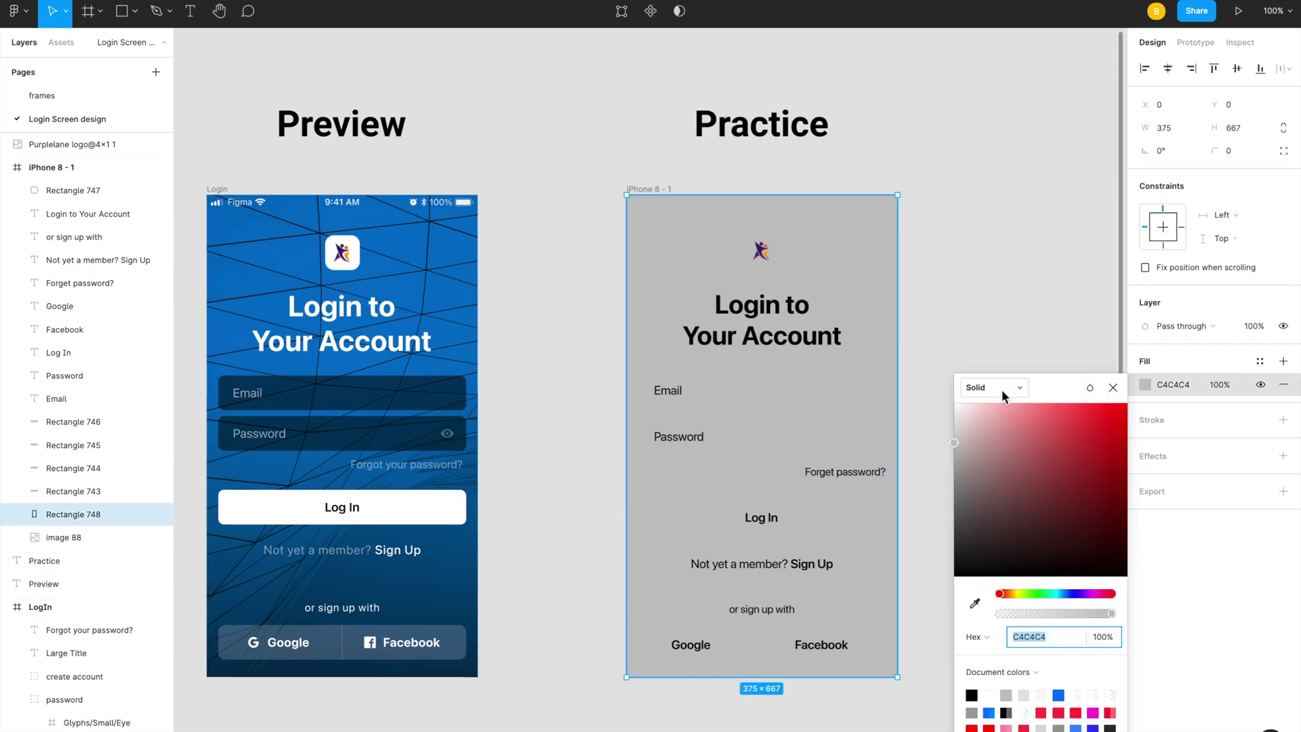
{"action": "left_click", "coordinate": [999, 389]}
{"action": "left_click", "coordinate": [997, 405]}
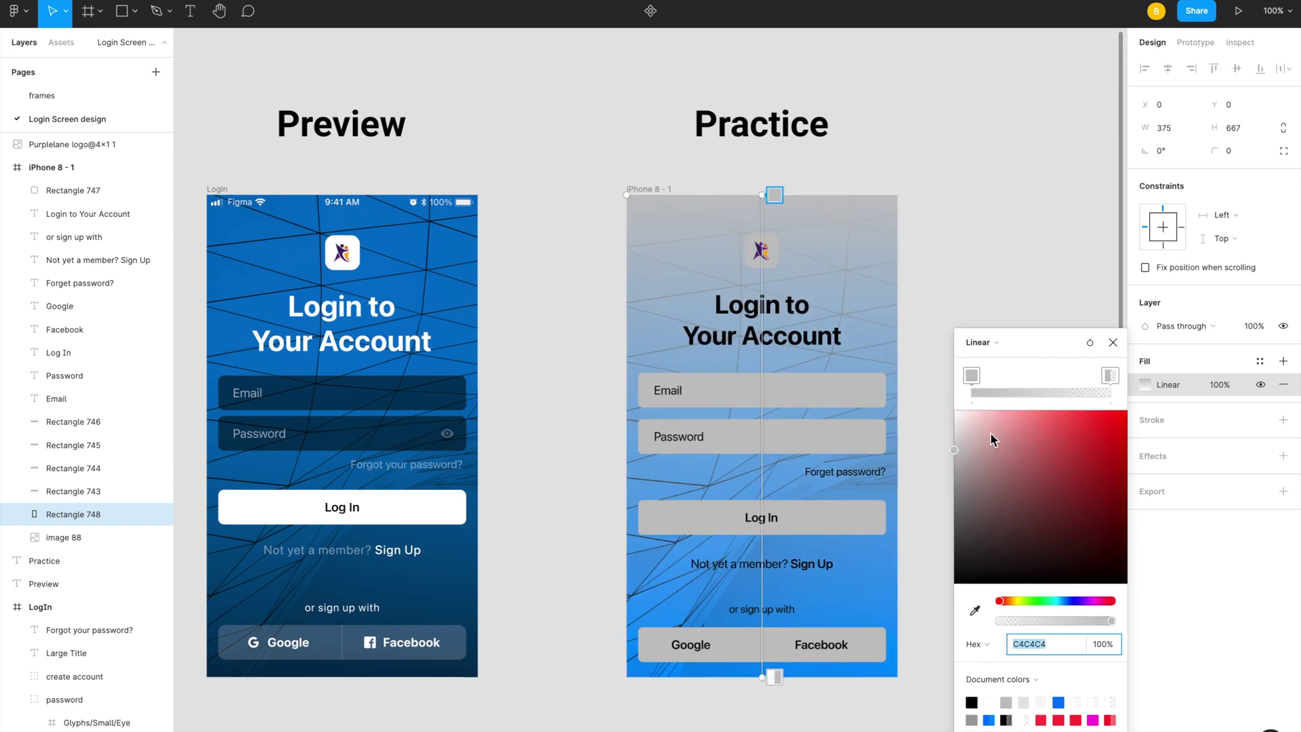
{"action": "left_click", "coordinate": [975, 376]}
{"action": "left_click_drag", "start_coordinate": [967, 450], "coordinate": [909, 644]}
{"action": "left_click", "coordinate": [1103, 375]}
{"action": "left_click_drag", "start_coordinate": [996, 509], "coordinate": [898, 643]}
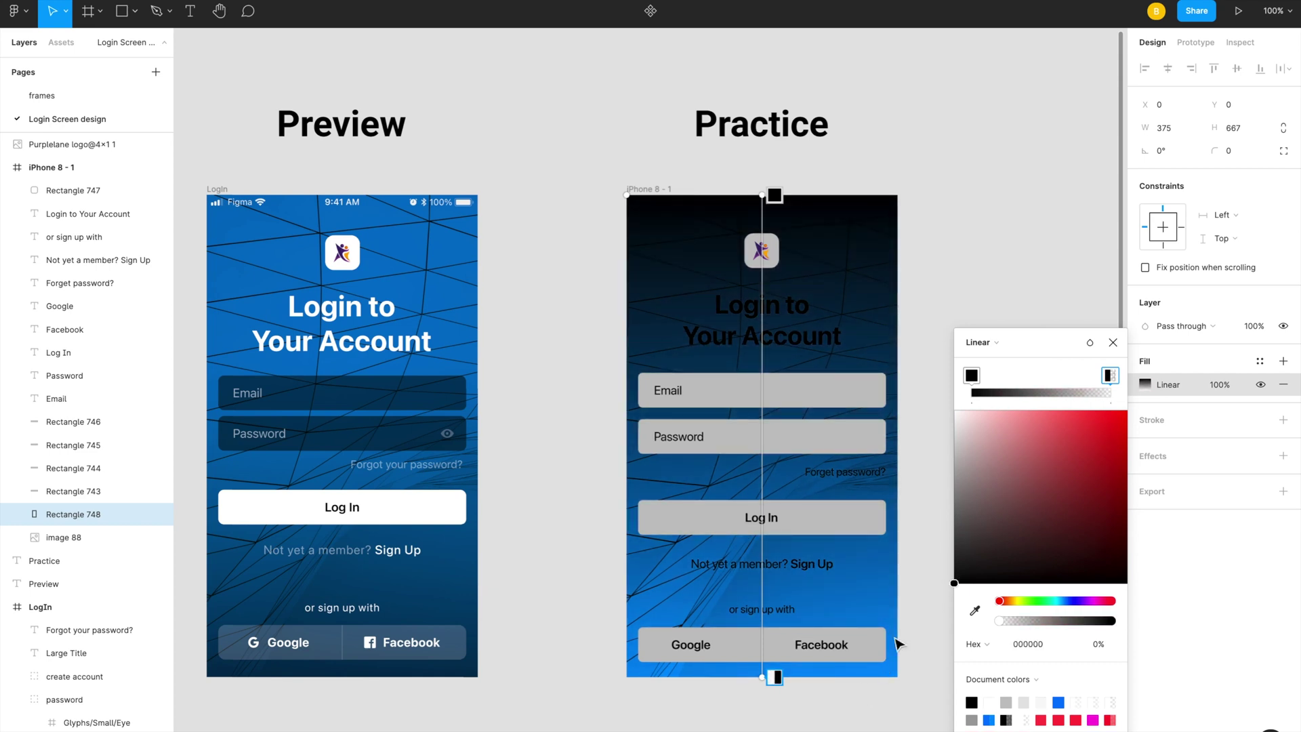
Step: Reverse the gradient's fade by setting its lower black stop to 100% opacity and its upper stop to 0%
{"action": "left_click_drag", "start_coordinate": [1006, 622], "coordinate": [1125, 620]}
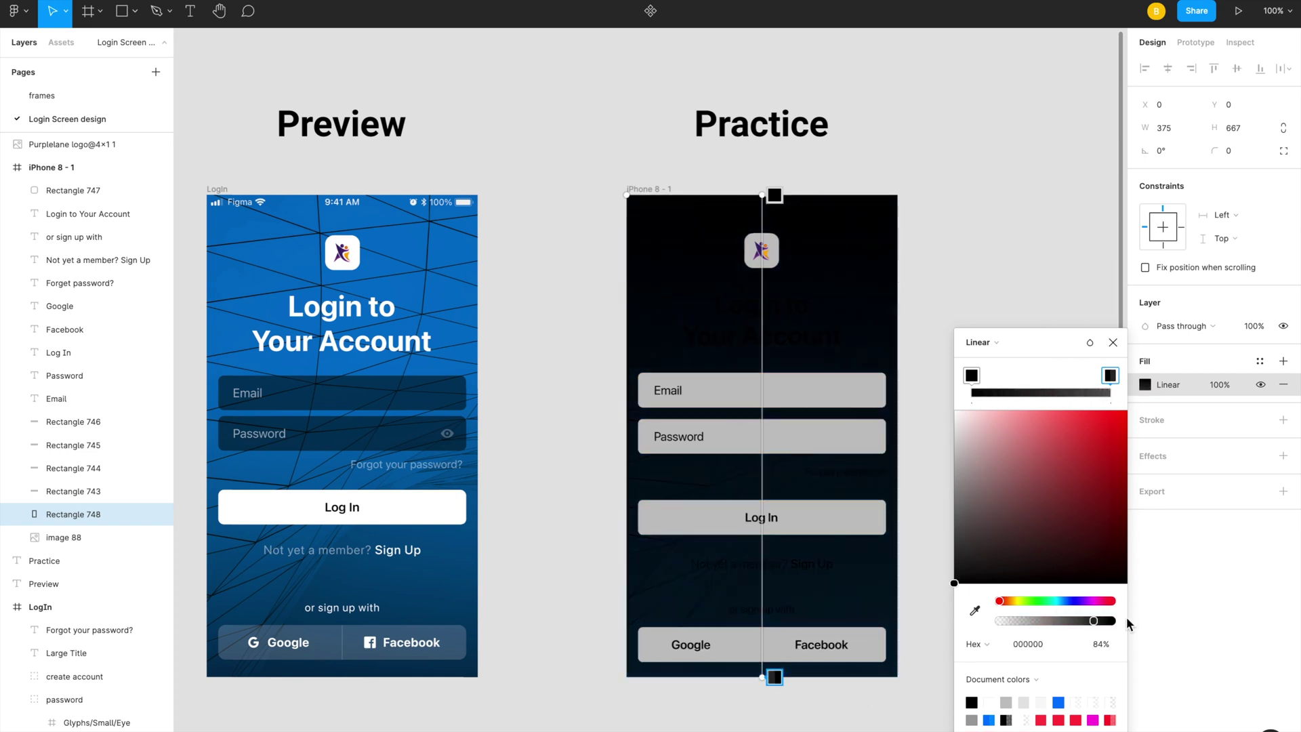
{"action": "left_click", "coordinate": [973, 377]}
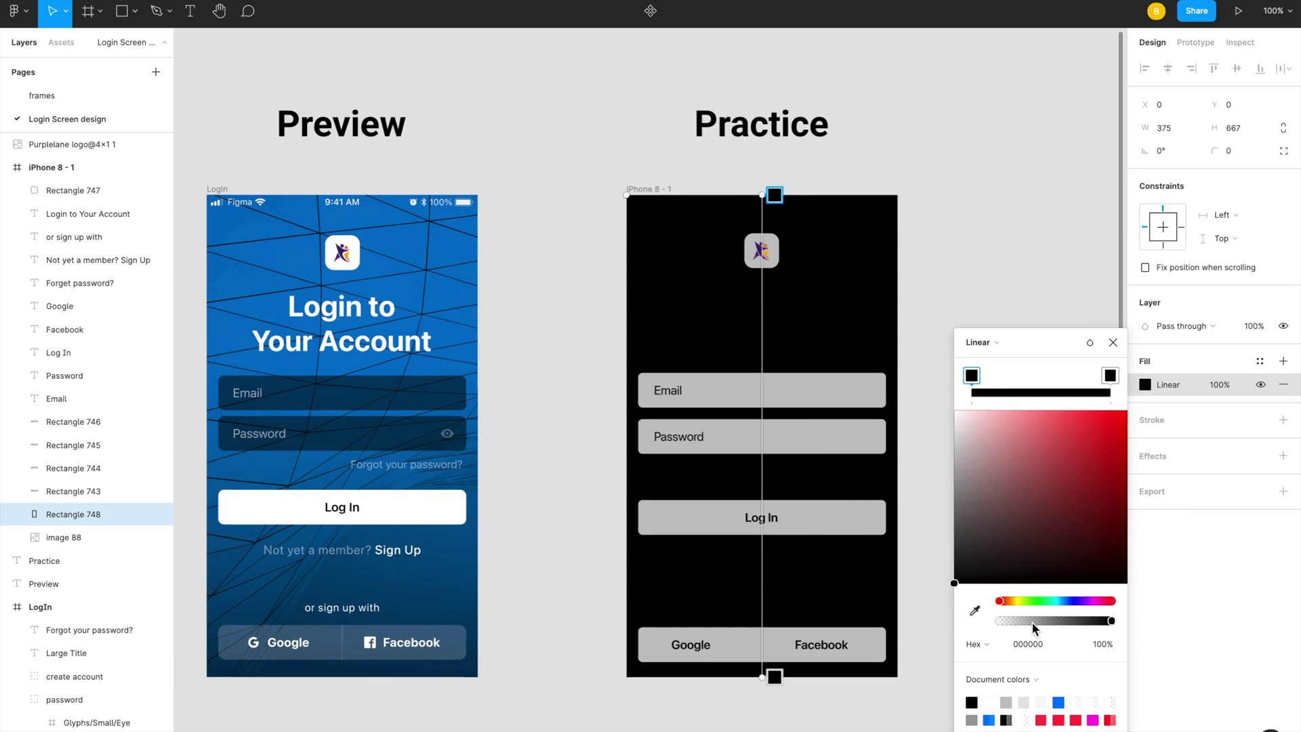
{"action": "left_click_drag", "start_coordinate": [1112, 621], "coordinate": [1001, 631]}
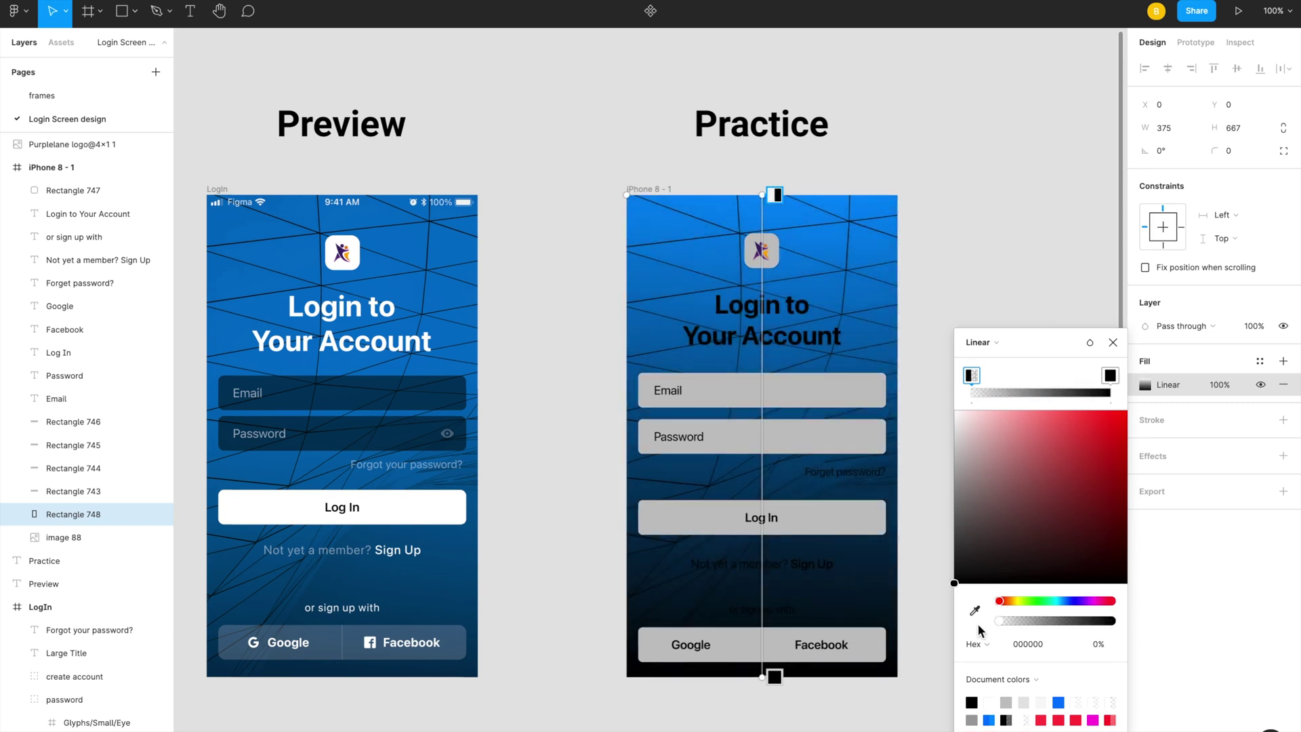
{"action": "key", "text": "Escape"}
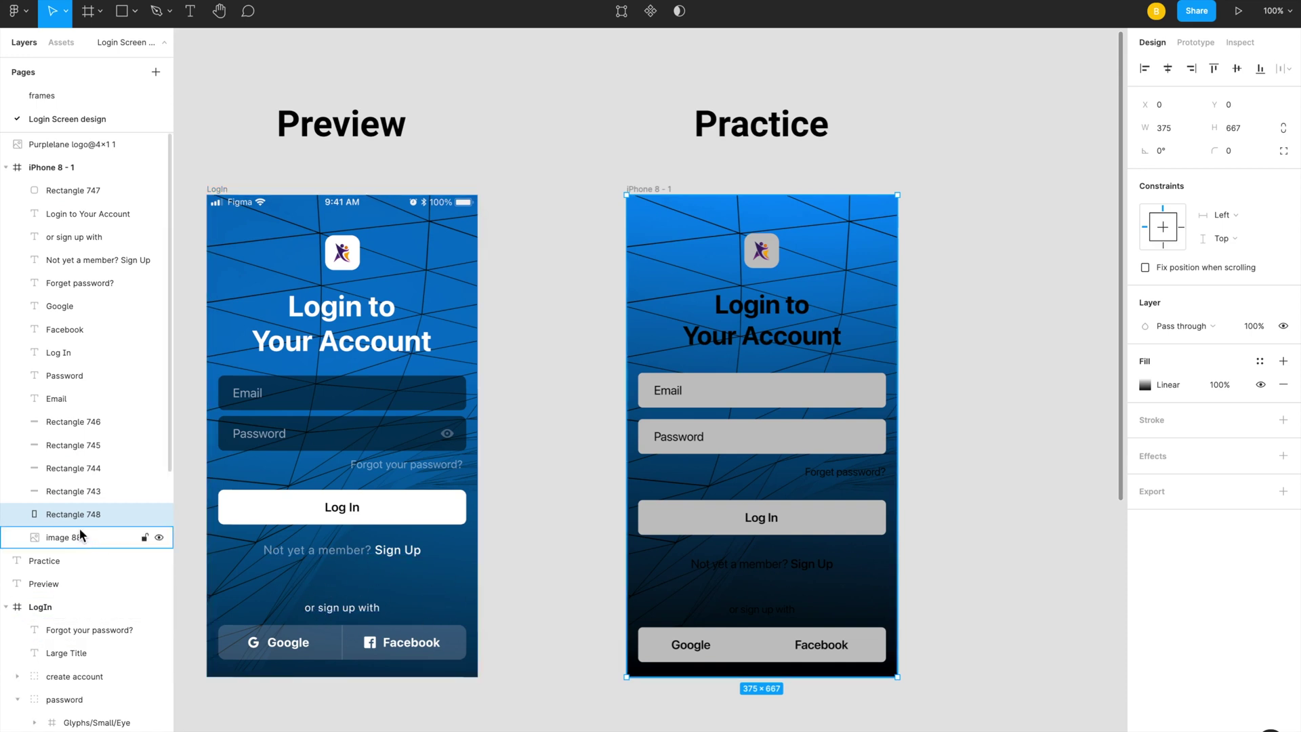
Step: Set the gradient fill's opacity to 60% and deselect the rectangle
{"action": "left_click", "coordinate": [1229, 388]}
{"action": "type", "text": "60"}
{"action": "key", "text": "Return"}
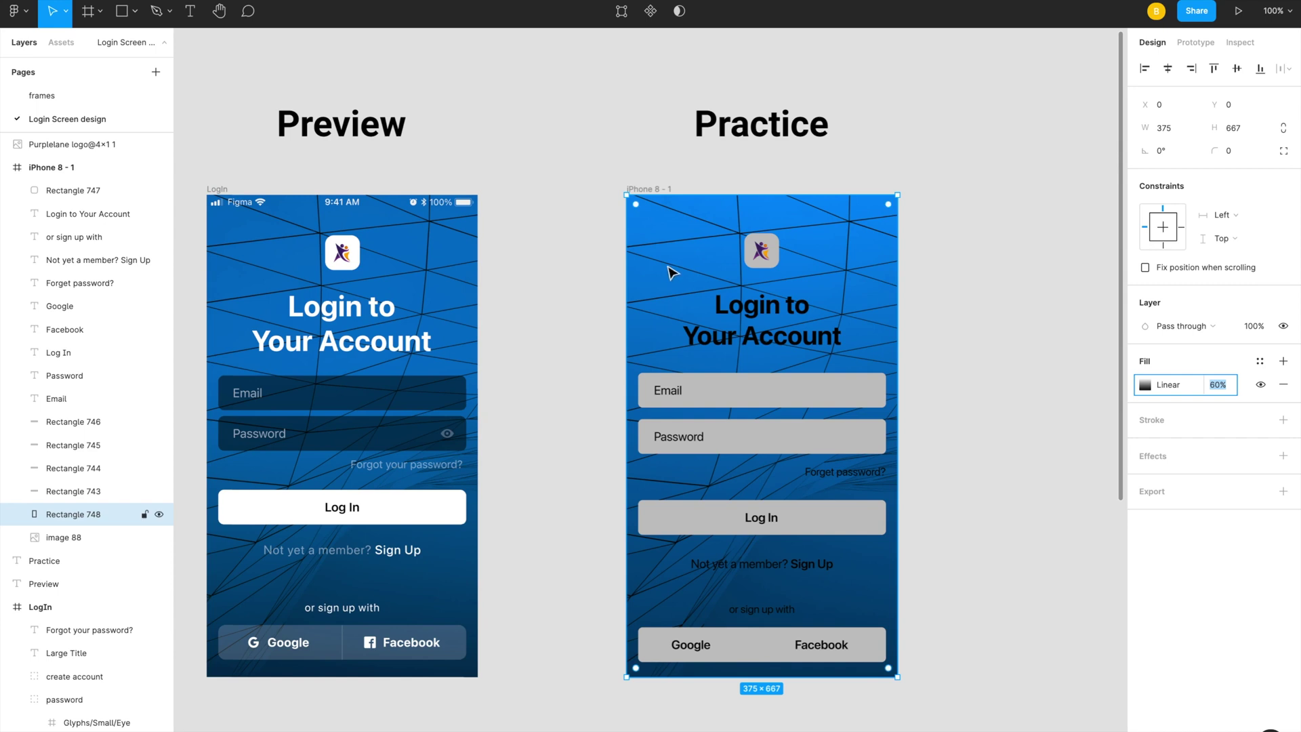
{"action": "left_click", "coordinate": [524, 355]}
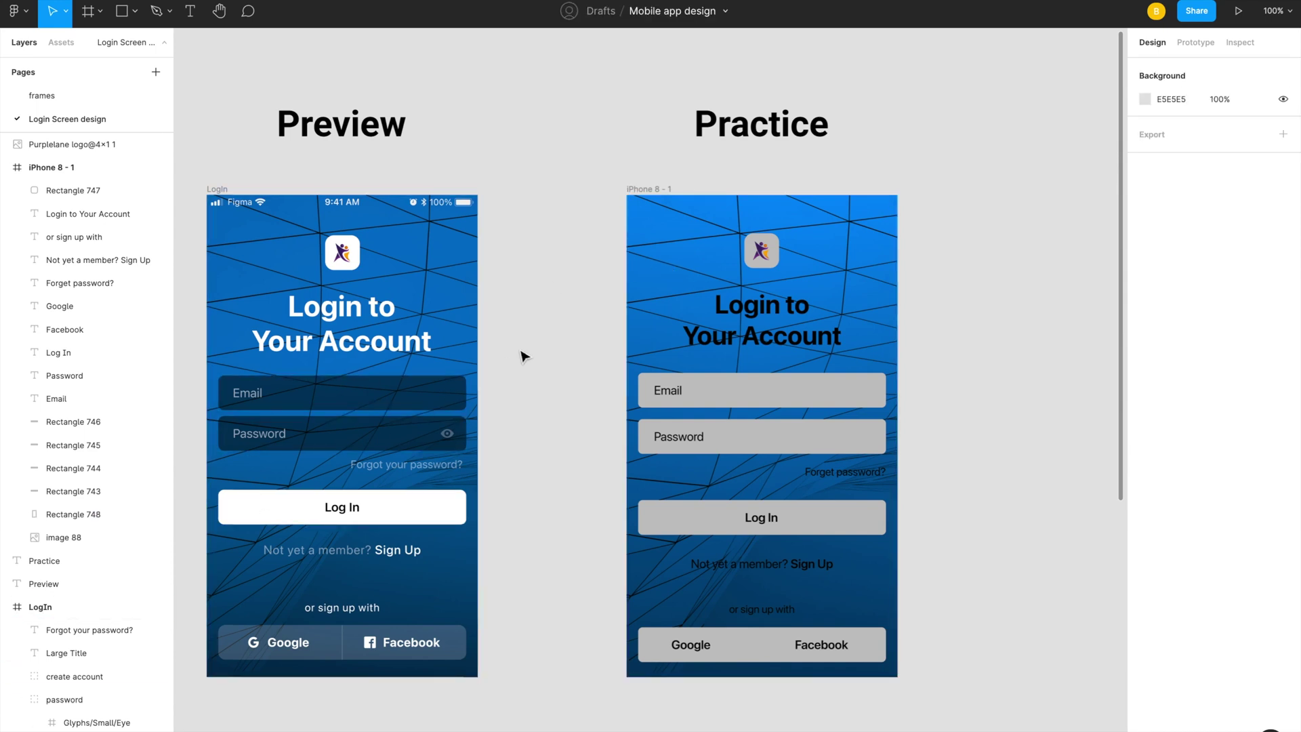
Step: Draw a rectangle about 162 × 349, move it into the iPhone 8 practice frame and align it to the frame's top-left corner
{"action": "key", "text": "r"}
{"action": "mouse_move", "coordinate": [519, 323]}
{"action": "left_mouse_down"}
{"action": "mouse_move", "coordinate": [614, 499]}
{"action": "mouse_move", "coordinate": [635, 575]}
{"action": "left_mouse_up"}
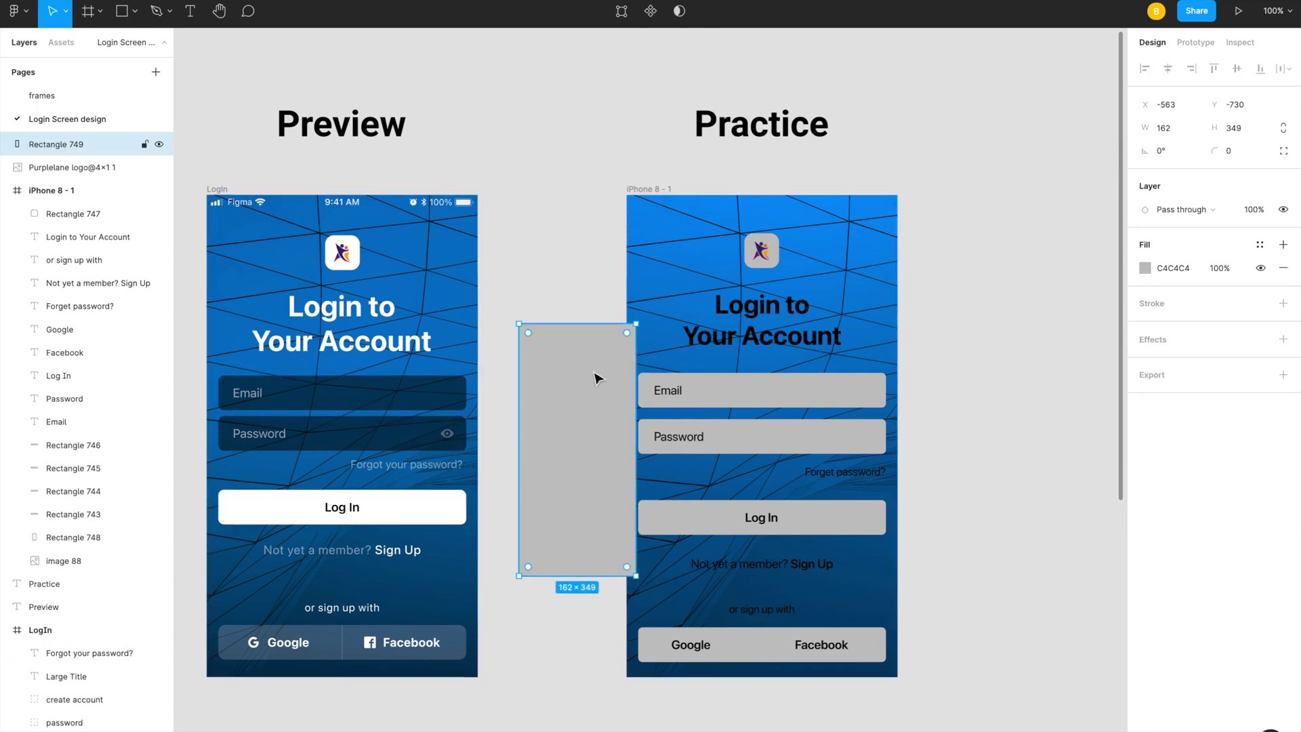
{"action": "left_click_drag", "start_coordinate": [573, 428], "coordinate": [707, 328]}
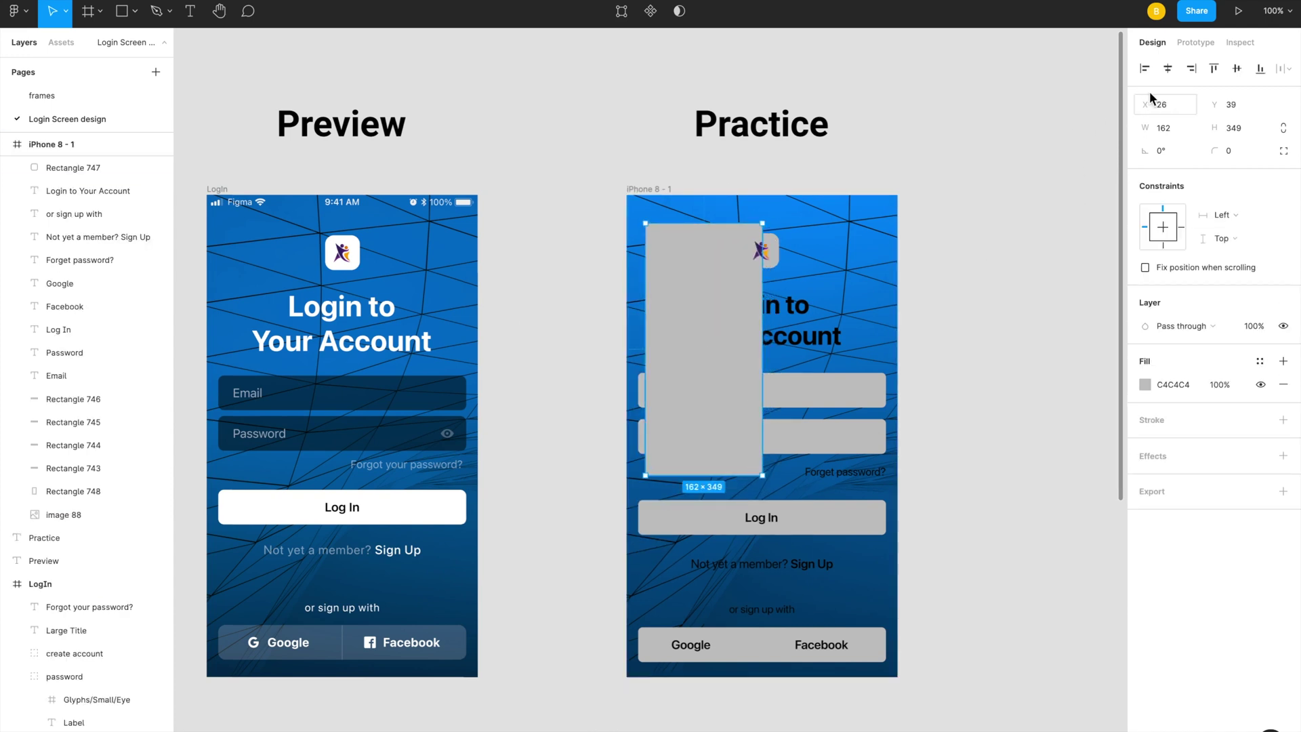
{"action": "left_click", "coordinate": [1145, 69]}
{"action": "left_click", "coordinate": [1214, 68]}
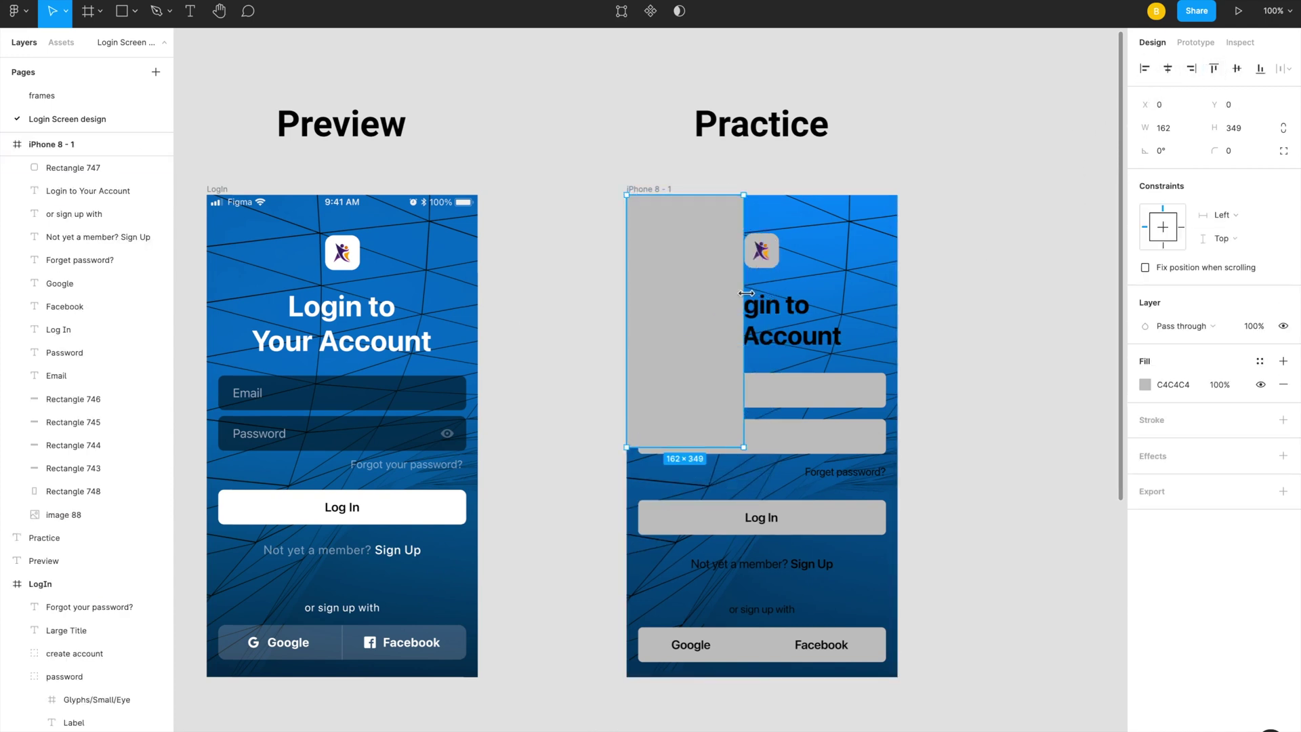
Step: Resize the second overlay rectangle to 375 × 667 and reorder it directly above the gradient rectangle
{"action": "left_click_drag", "start_coordinate": [776, 292], "coordinate": [897, 293]}
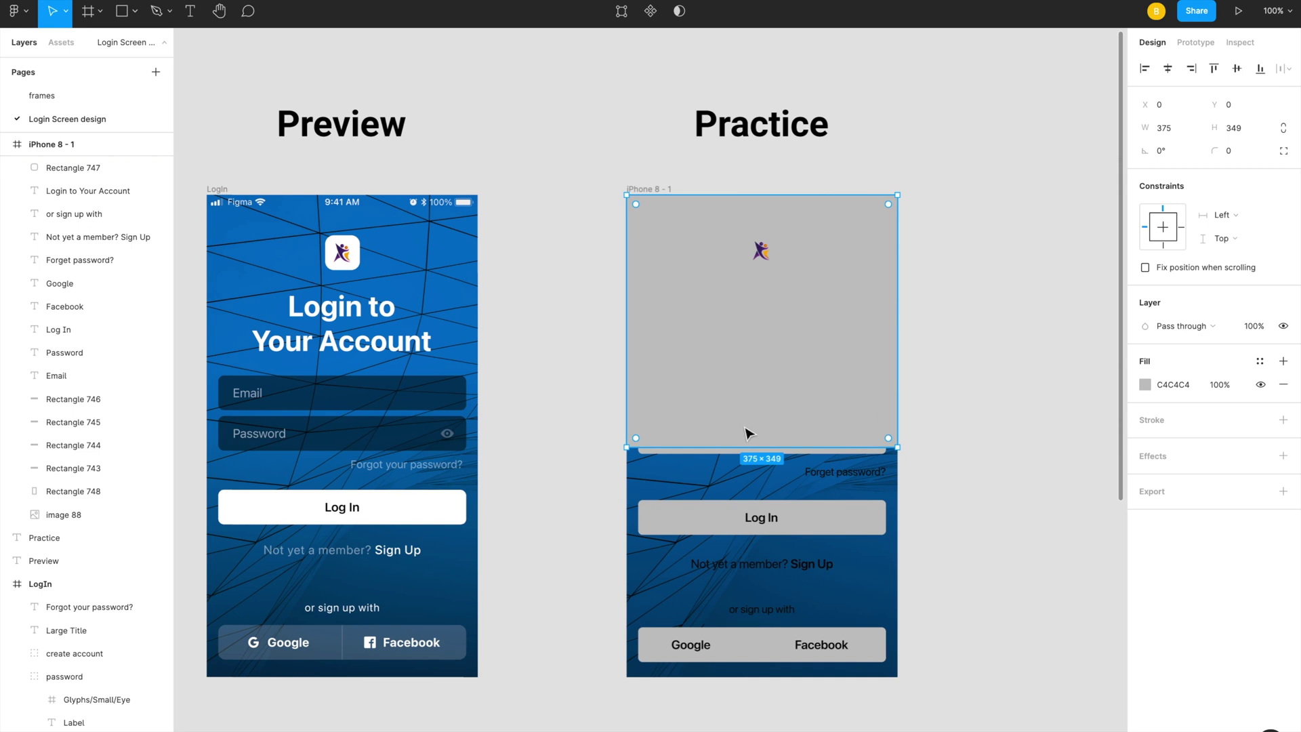
{"action": "left_click", "coordinate": [1245, 125]}
{"action": "type", "text": "667"}
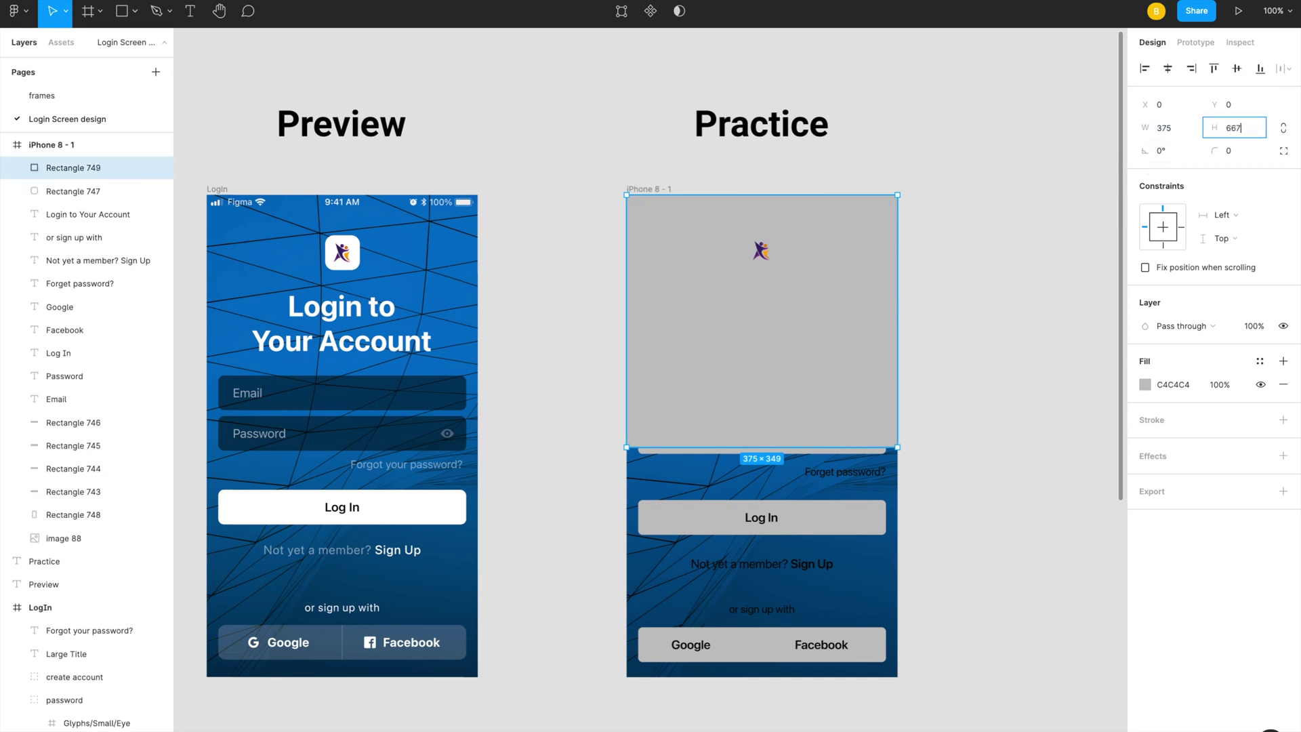
{"action": "key", "text": "Return"}
{"action": "left_click_drag", "start_coordinate": [71, 178], "coordinate": [105, 513]}
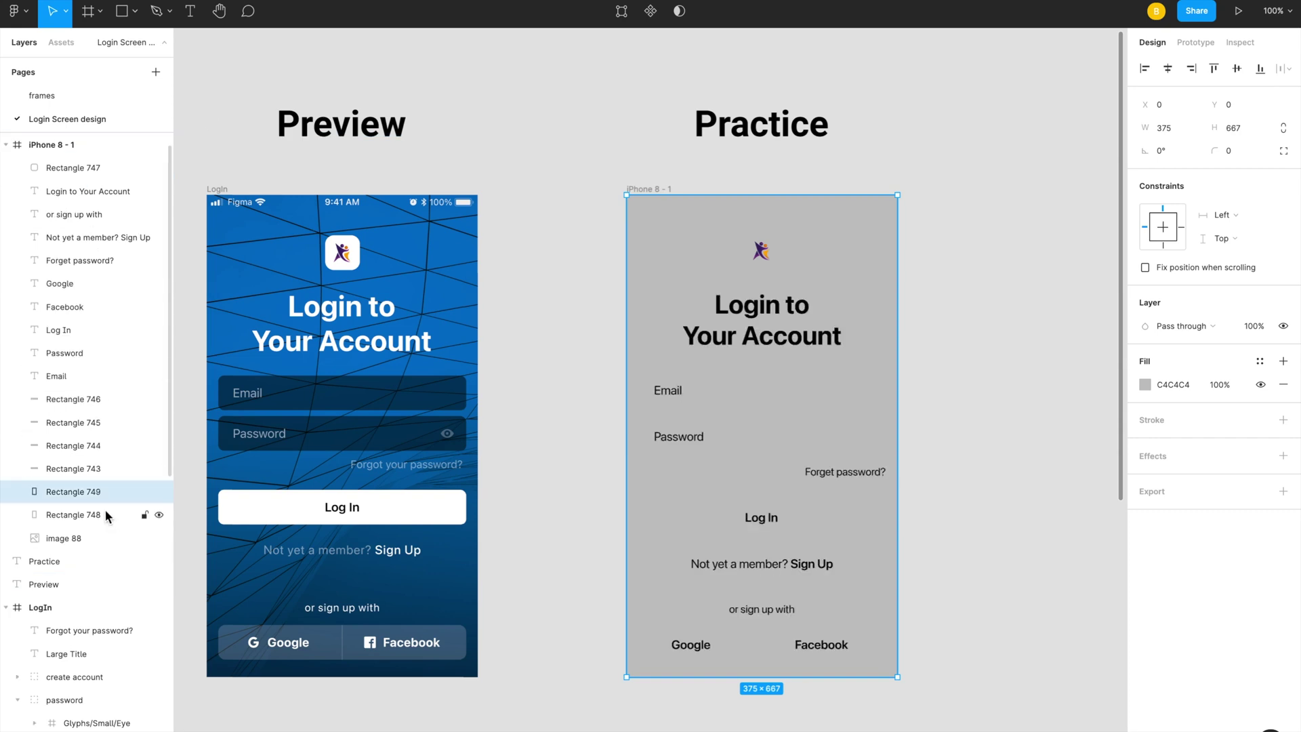
Step: Set the second overlay rectangle's fill to 000000 at 20% opacity
{"action": "left_click", "coordinate": [50, 515]}
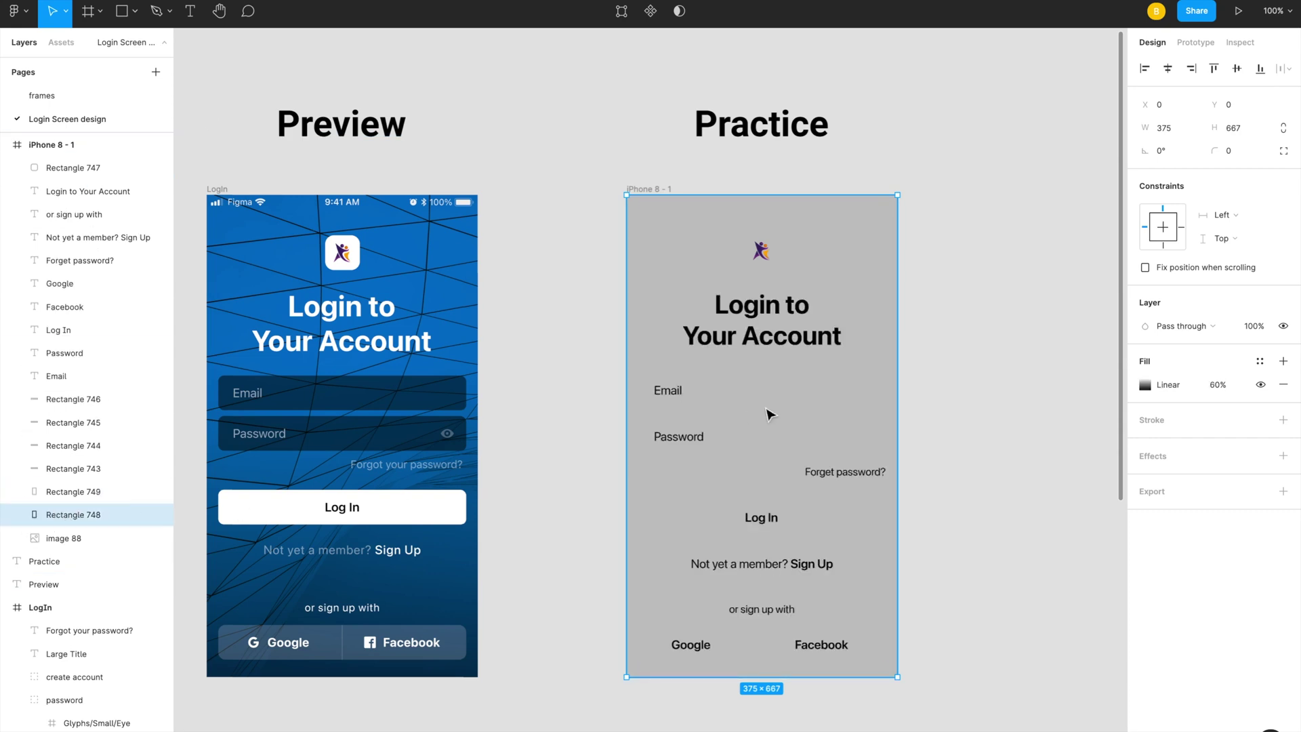
{"action": "left_click", "coordinate": [60, 491]}
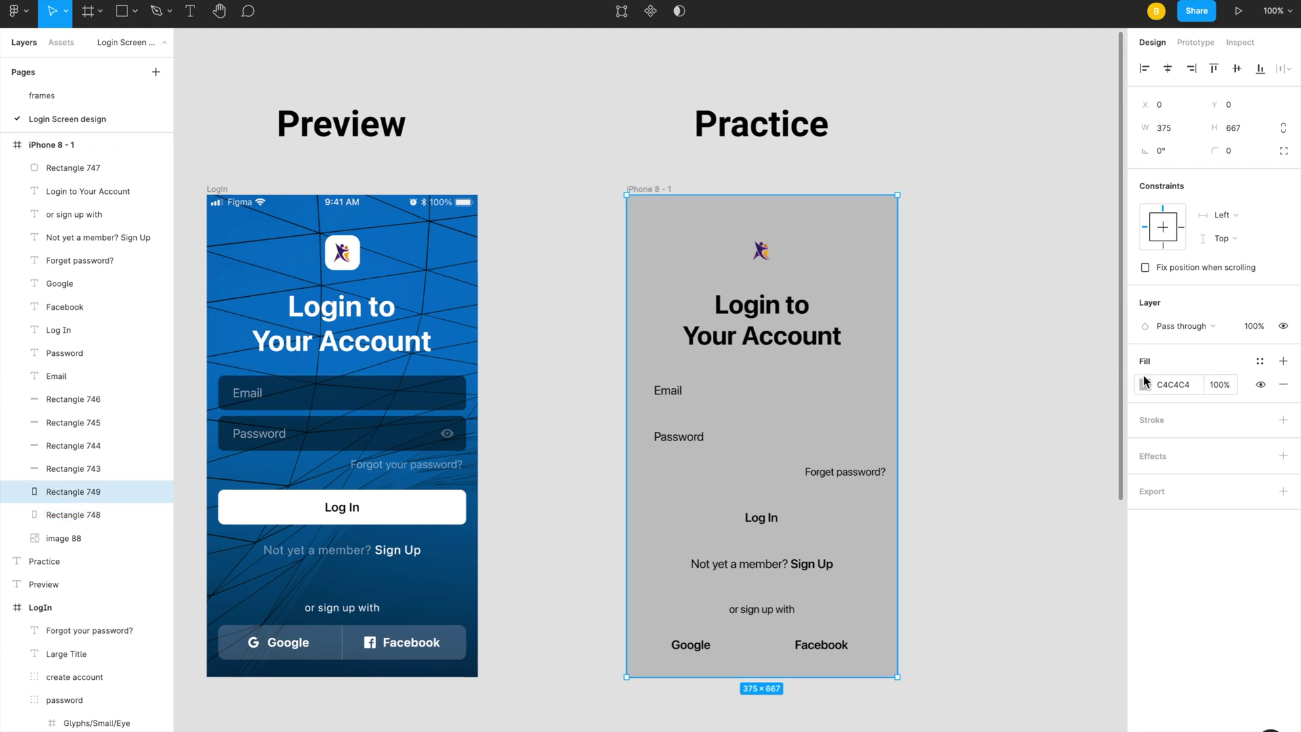
{"action": "left_click", "coordinate": [1179, 384]}
{"action": "type", "text": "000000"}
{"action": "key", "text": "Return"}
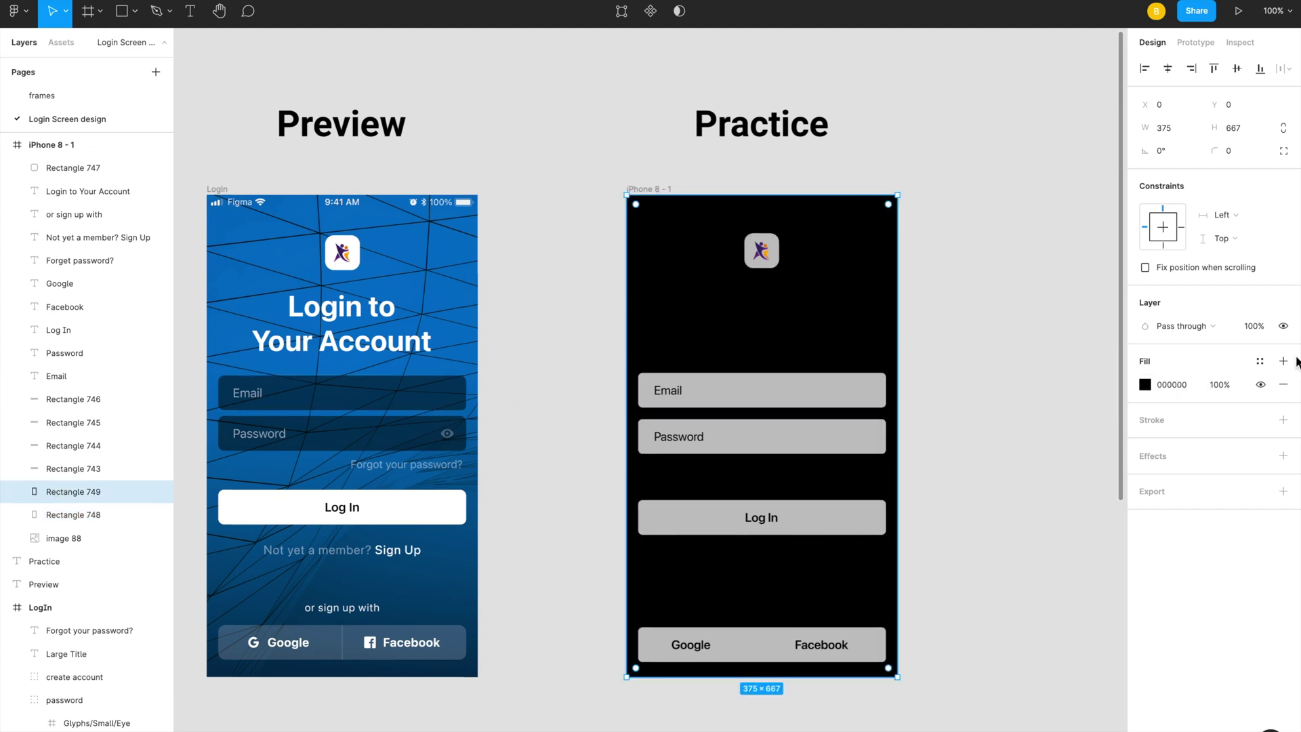
{"action": "left_click", "coordinate": [1227, 384]}
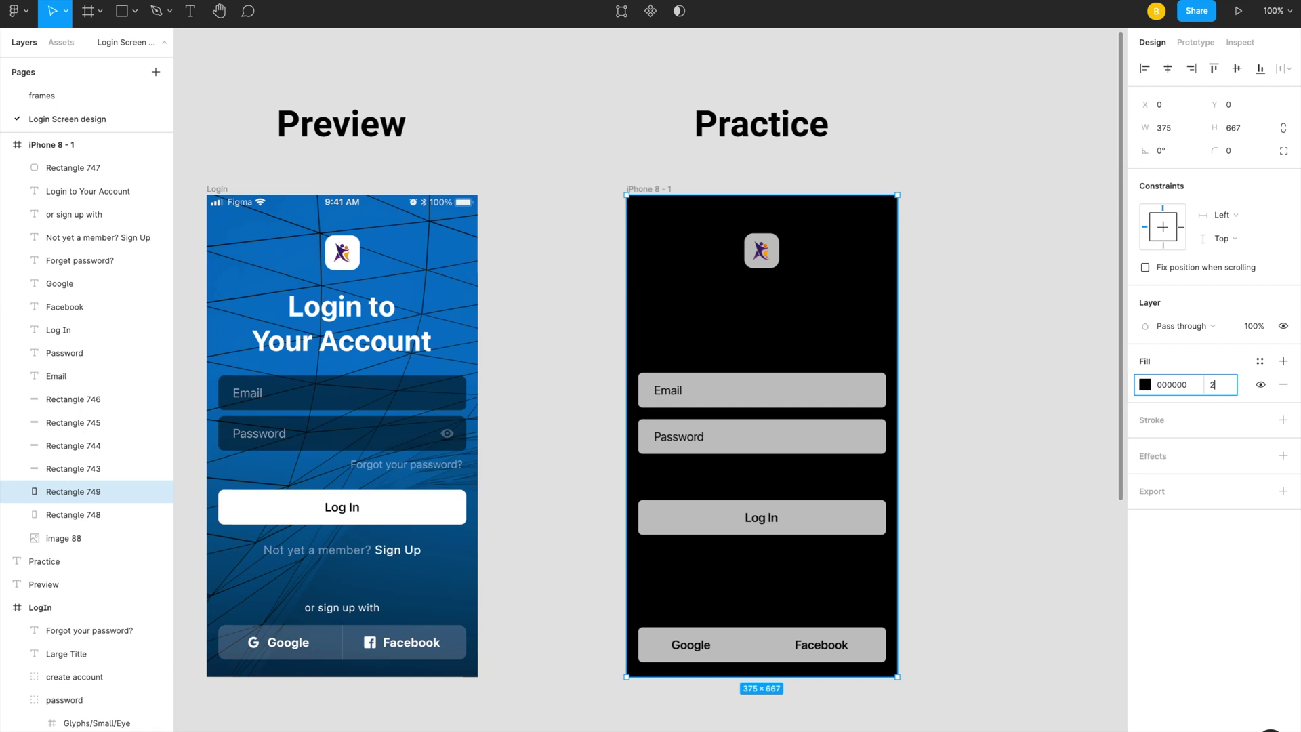
{"action": "key", "text": "Return"}
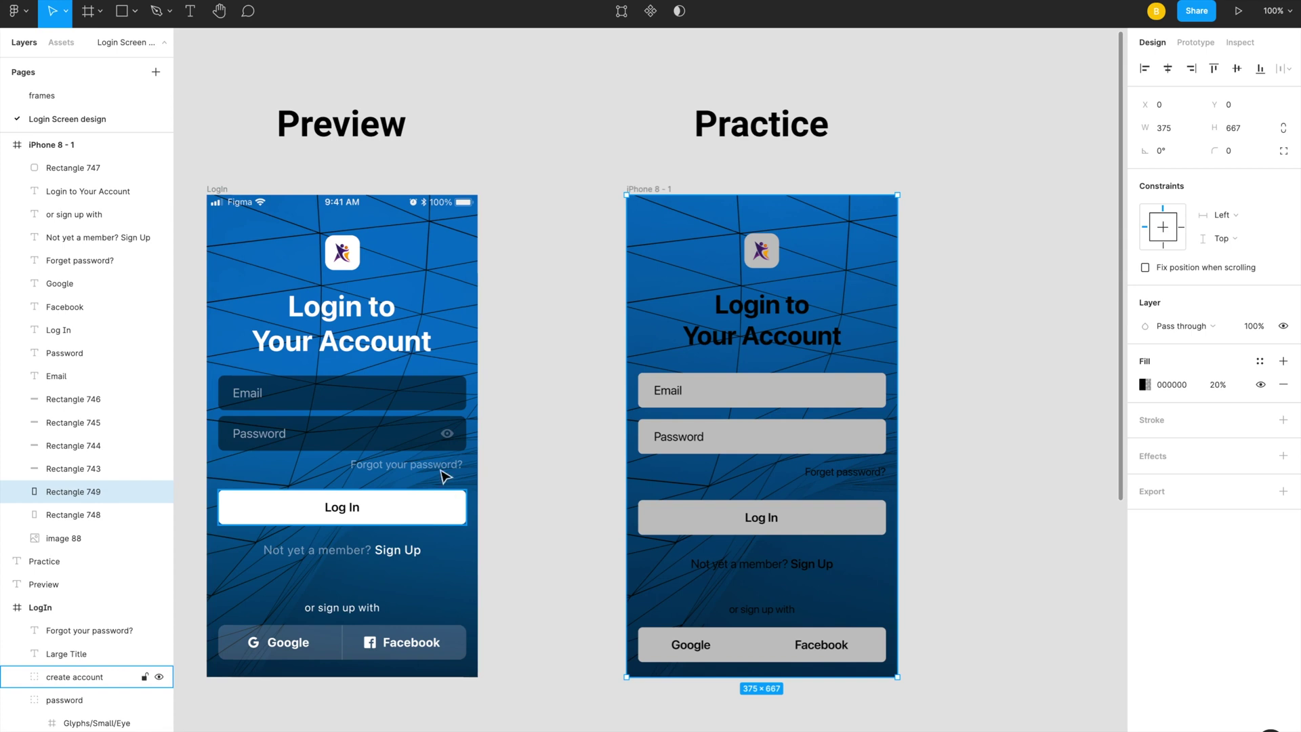
Step: Fill the logo's background square with white and set the "Login to Your Account" heading's fill to FFFFFF
{"action": "left_click", "coordinate": [778, 253]}
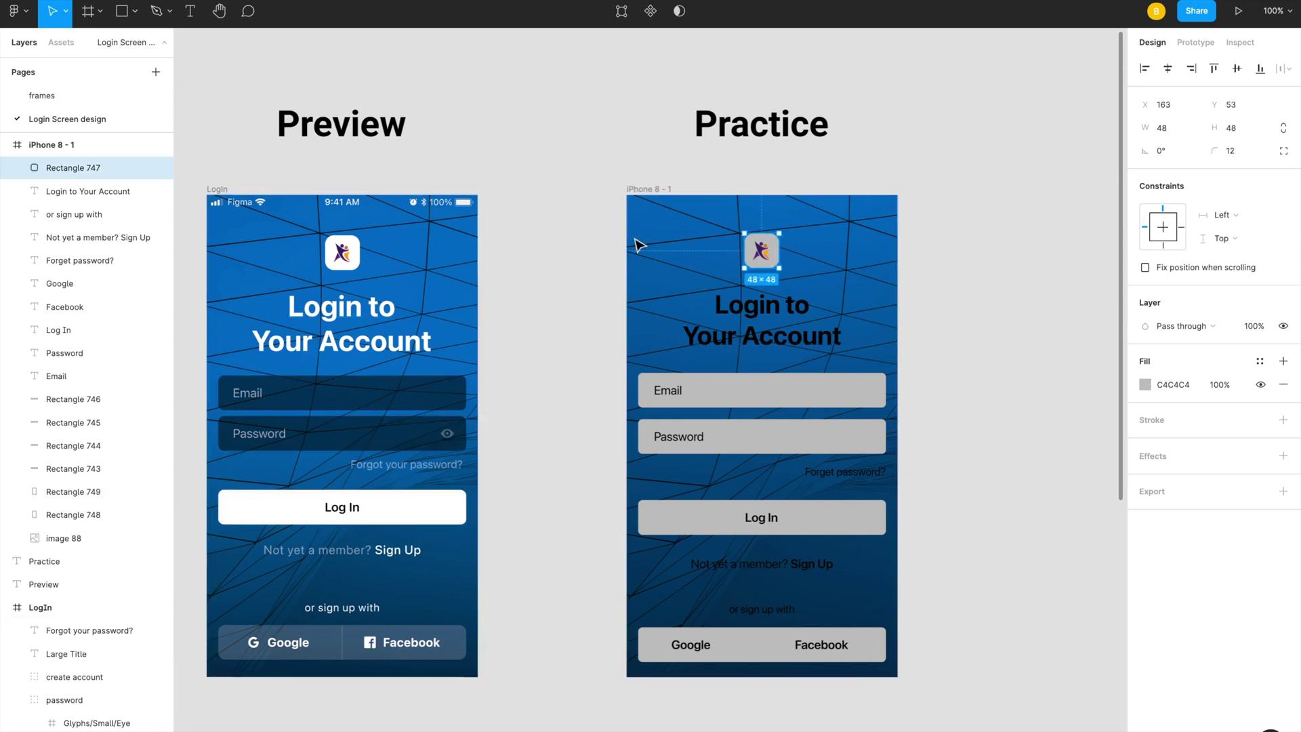
{"action": "left_click", "coordinate": [792, 341]}
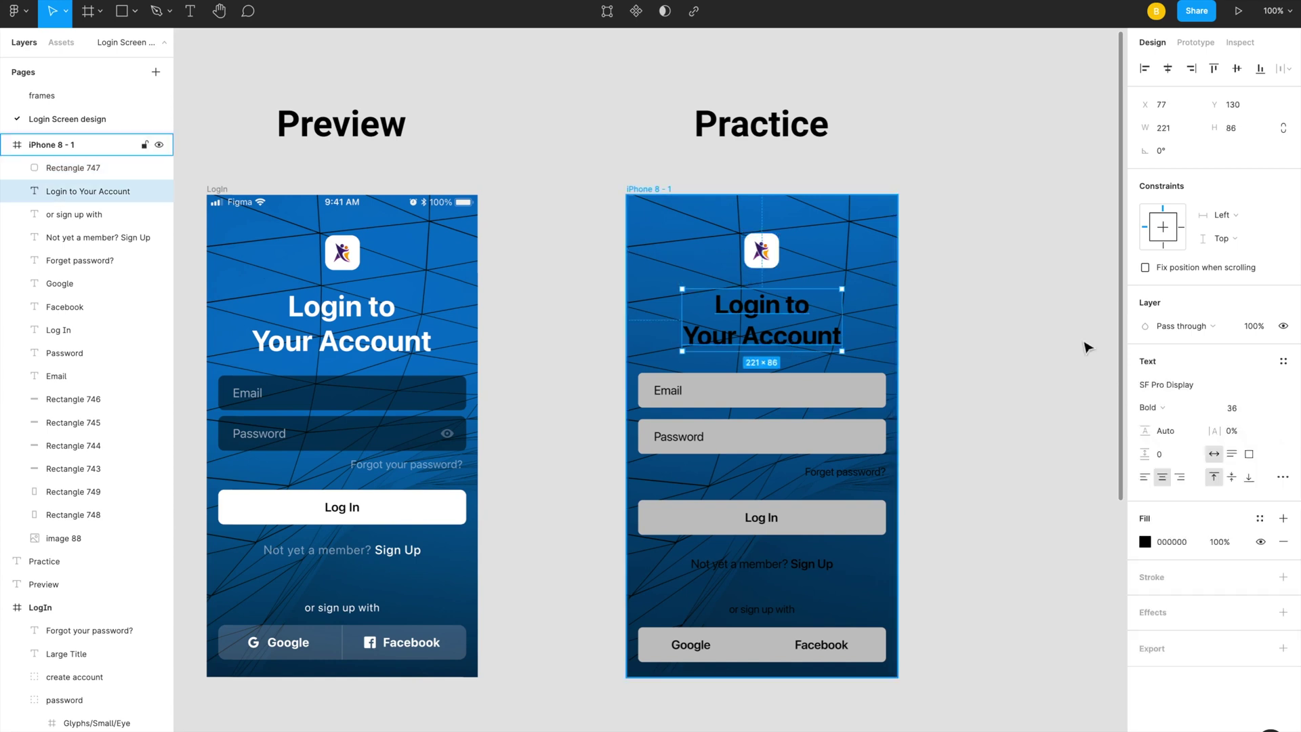
{"action": "left_click", "coordinate": [1180, 543]}
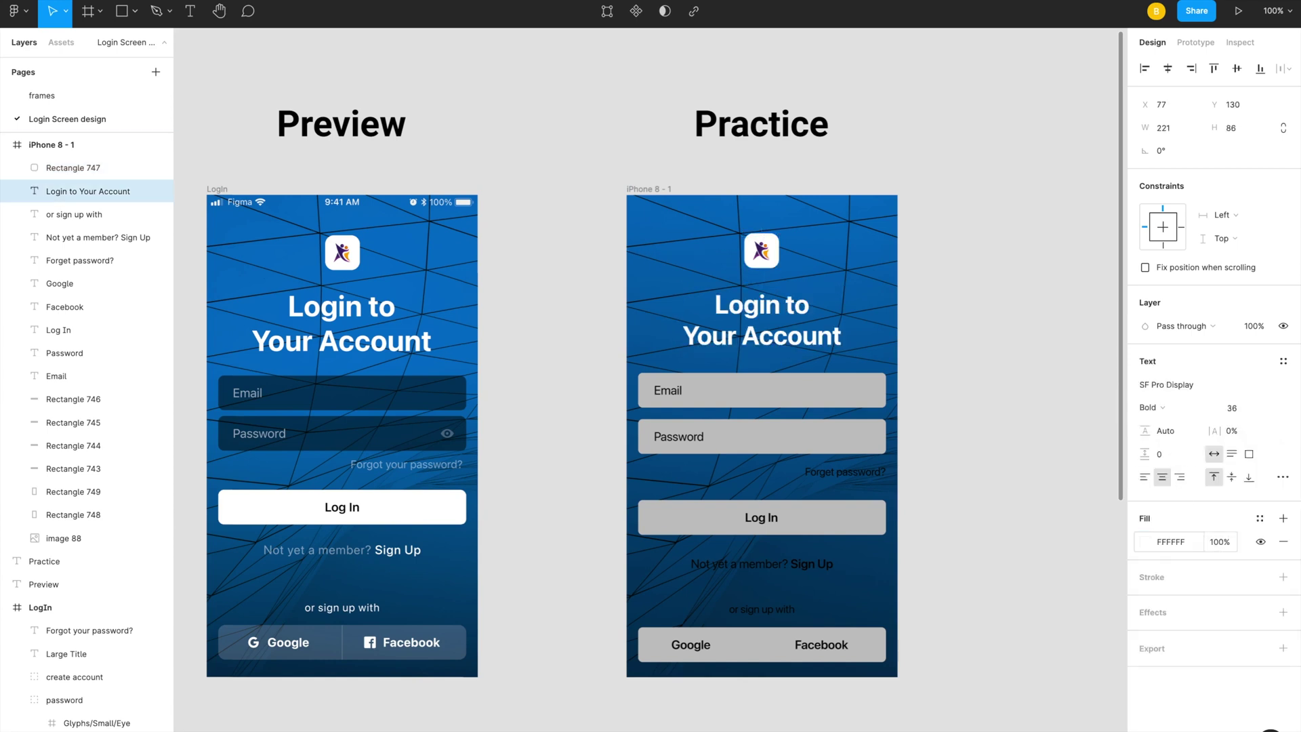
Step: Set the fill of both the Email and Password field rectangles to 000000 at 50% opacity
{"action": "left_click", "coordinate": [732, 388]}
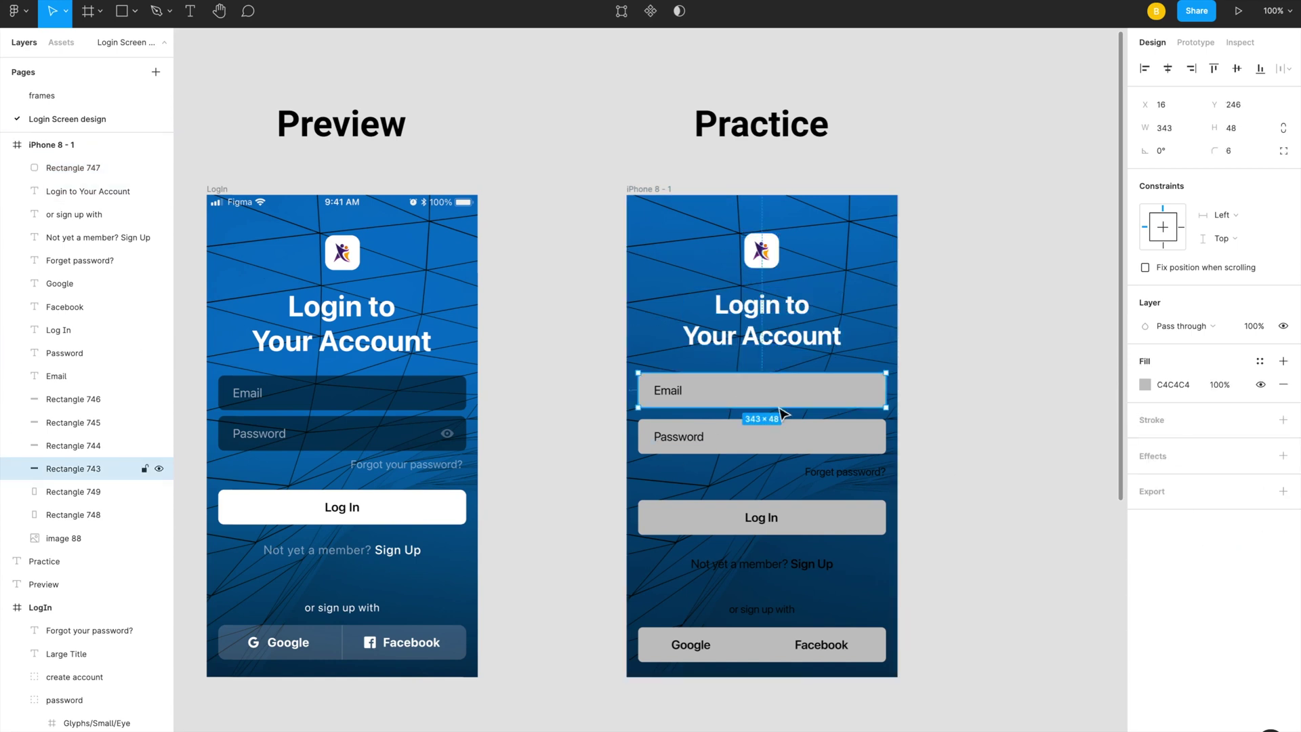
{"action": "left_click", "coordinate": [830, 448], "text": "shift"}
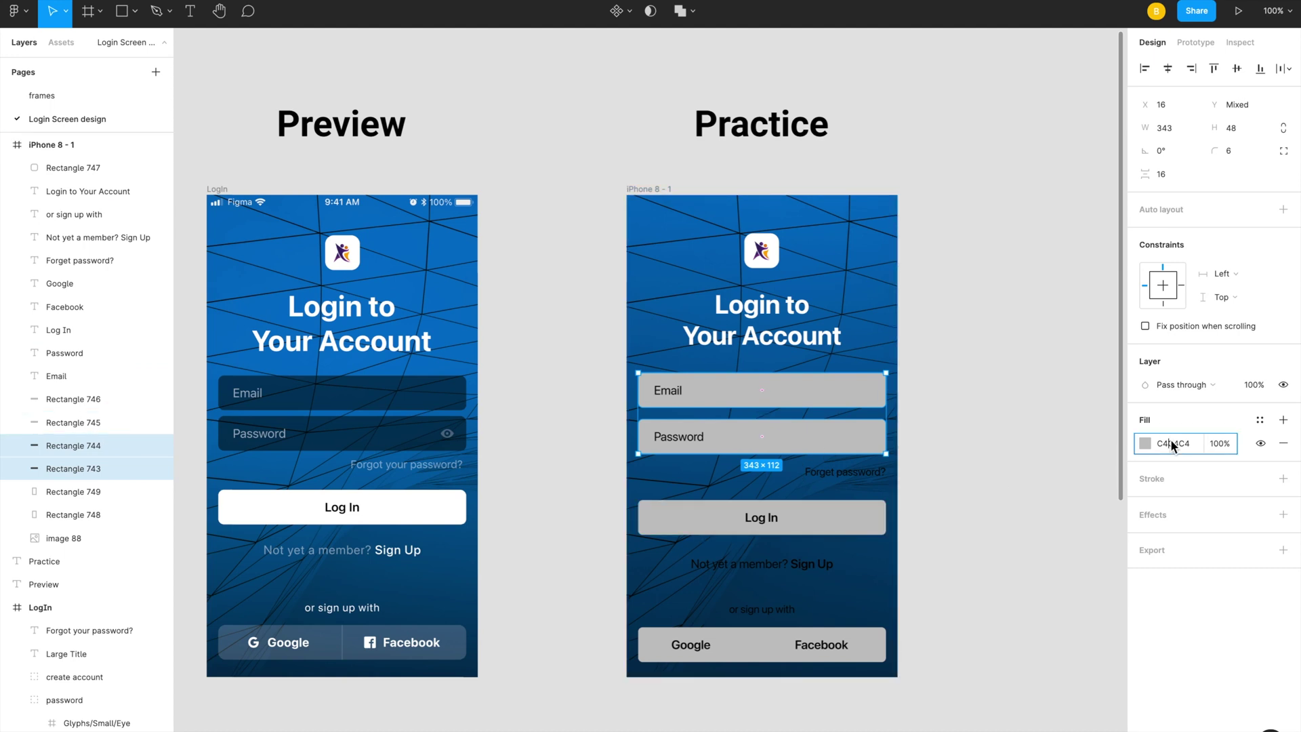
{"action": "type", "text": "000000"}
{"action": "key", "text": "Return"}
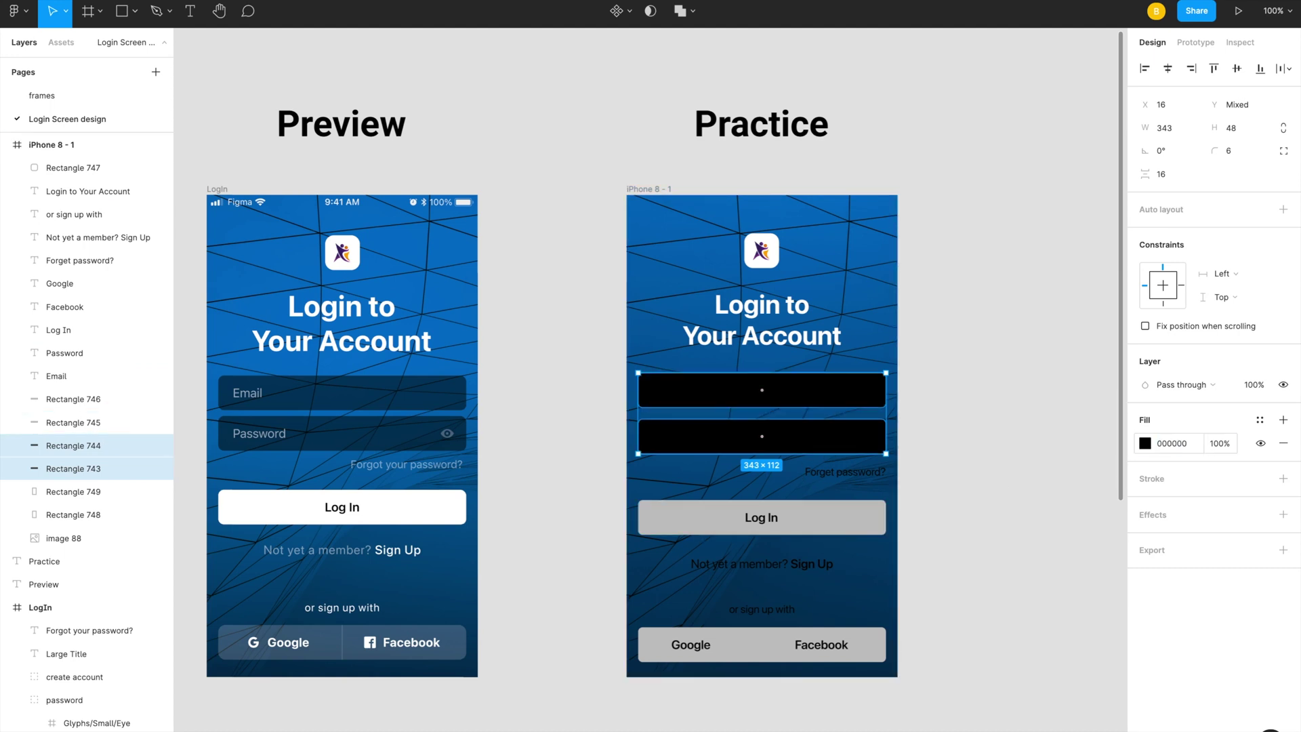
{"action": "left_click", "coordinate": [1219, 444]}
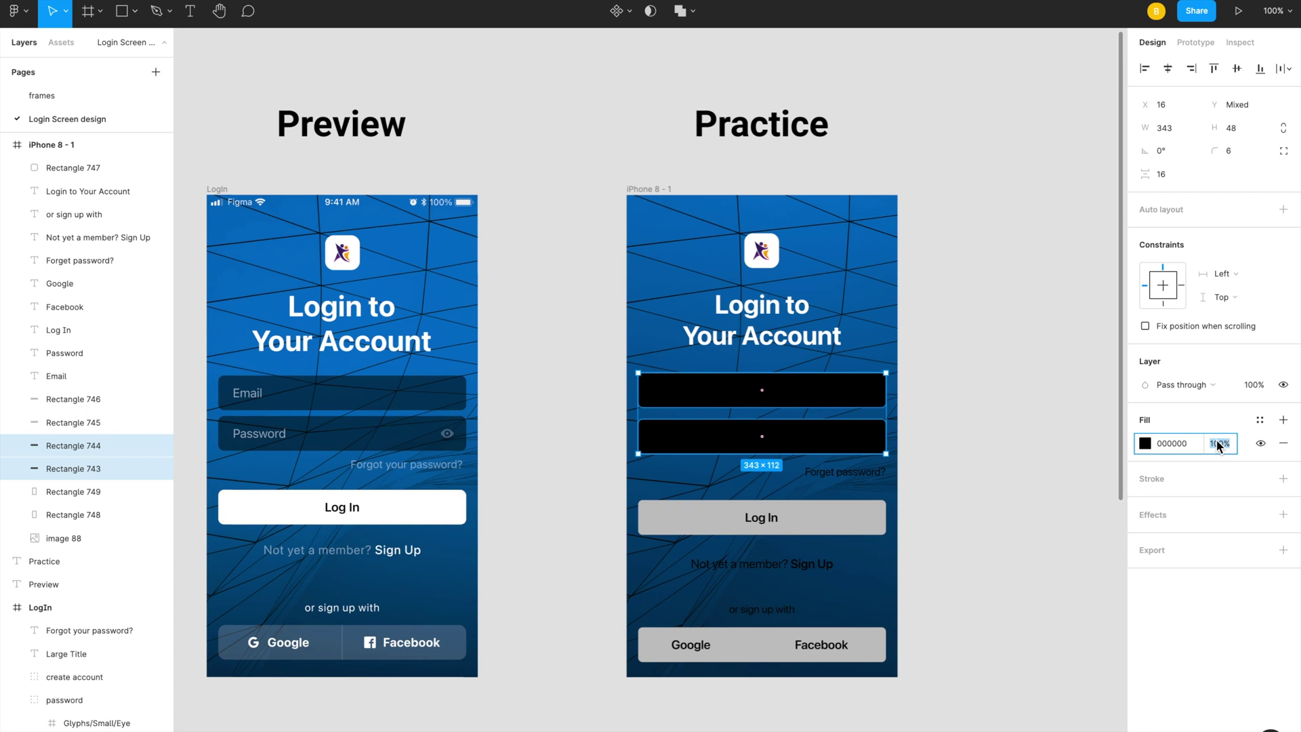
{"action": "type", "text": "90"}
{"action": "key", "text": "Return"}
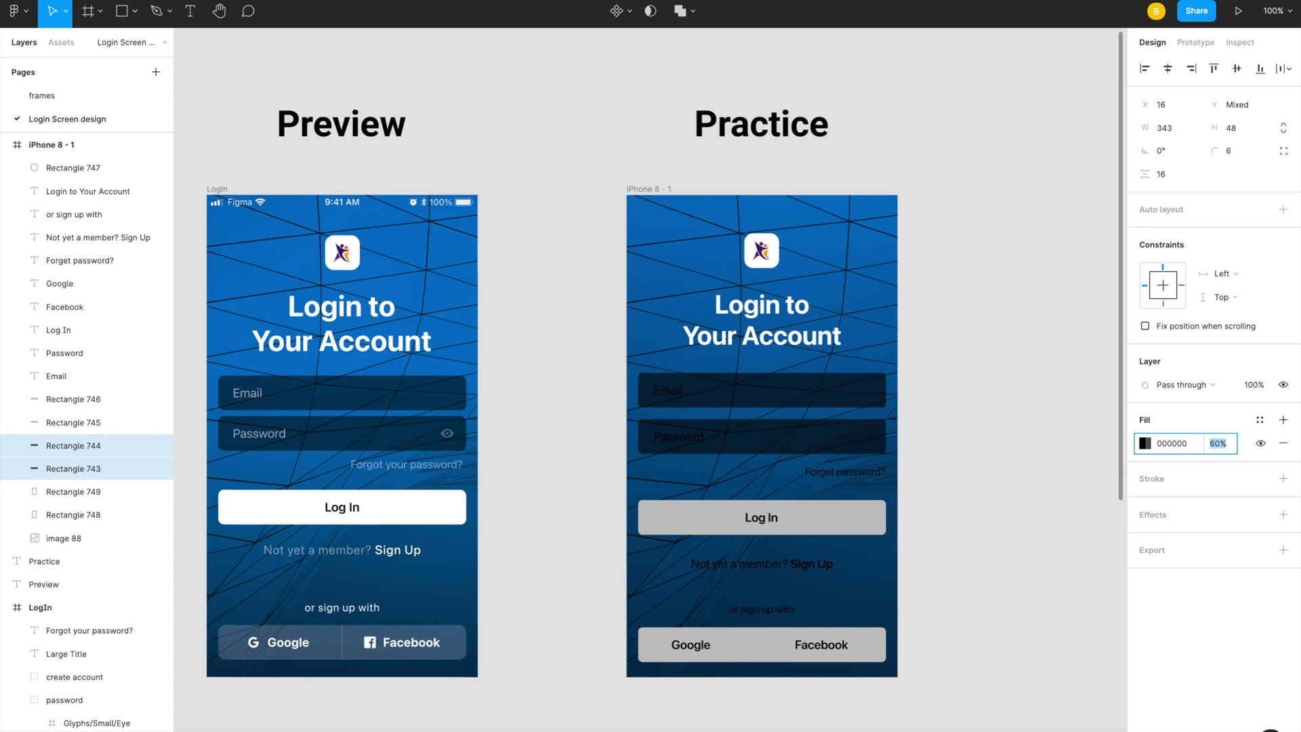
{"action": "type", "text": "50"}
{"action": "key", "text": "Return"}
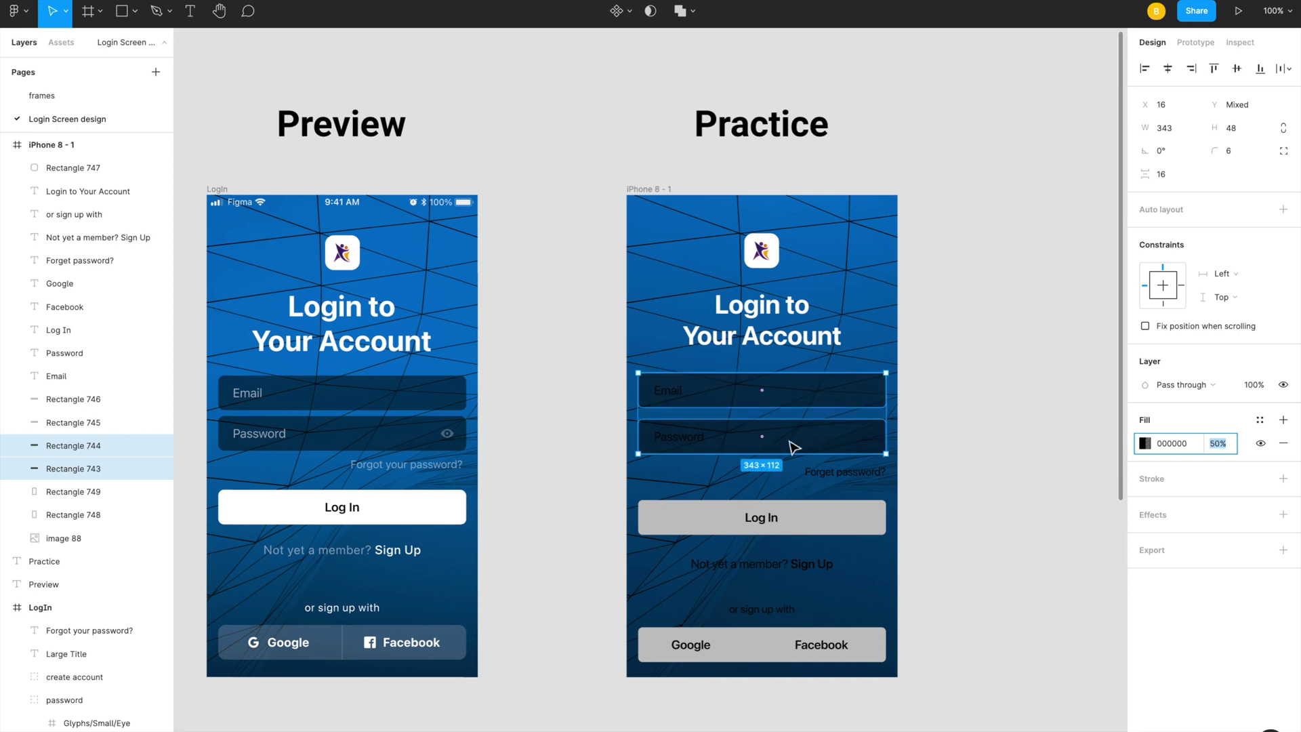
Step: Set the fill of the Email and Password placeholder texts to FFFFFF at 60% opacity
{"action": "left_click", "coordinate": [546, 398]}
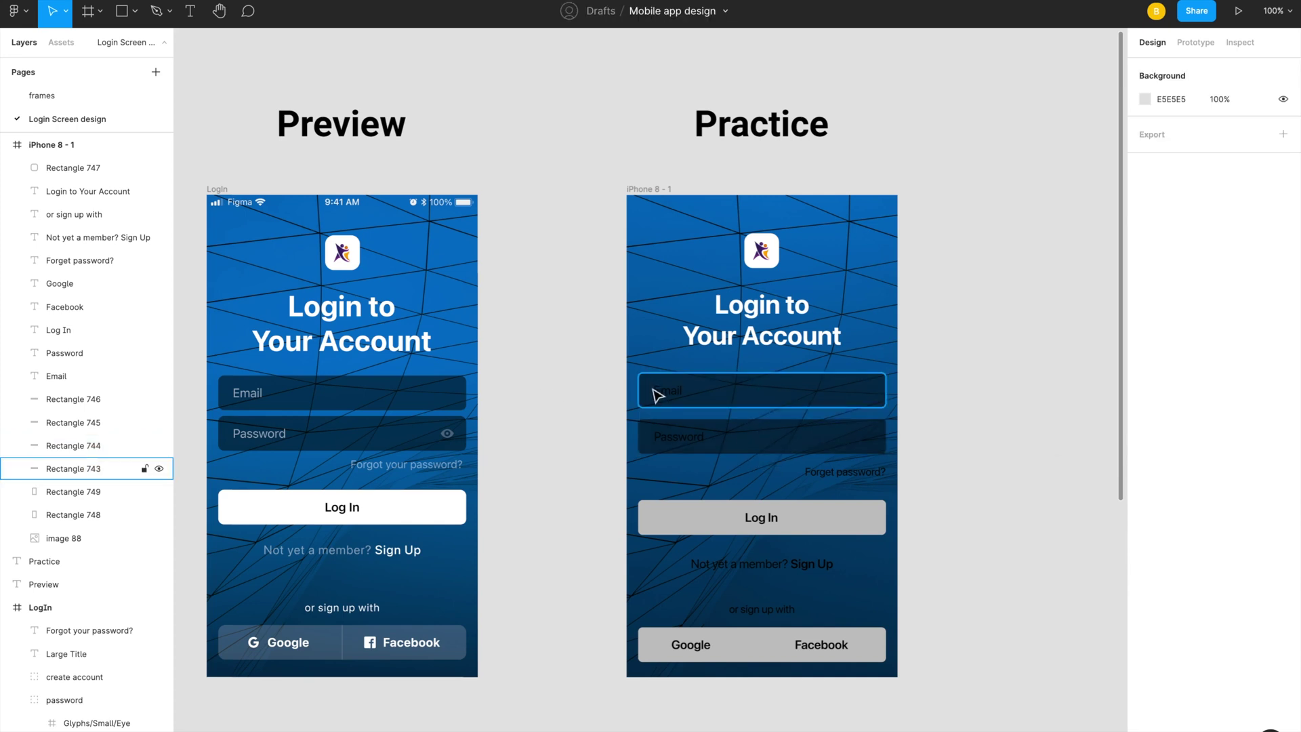
{"action": "left_click", "coordinate": [657, 395]}
{"action": "left_click", "coordinate": [657, 391]}
{"action": "left_click", "coordinate": [667, 439], "text": "shift"}
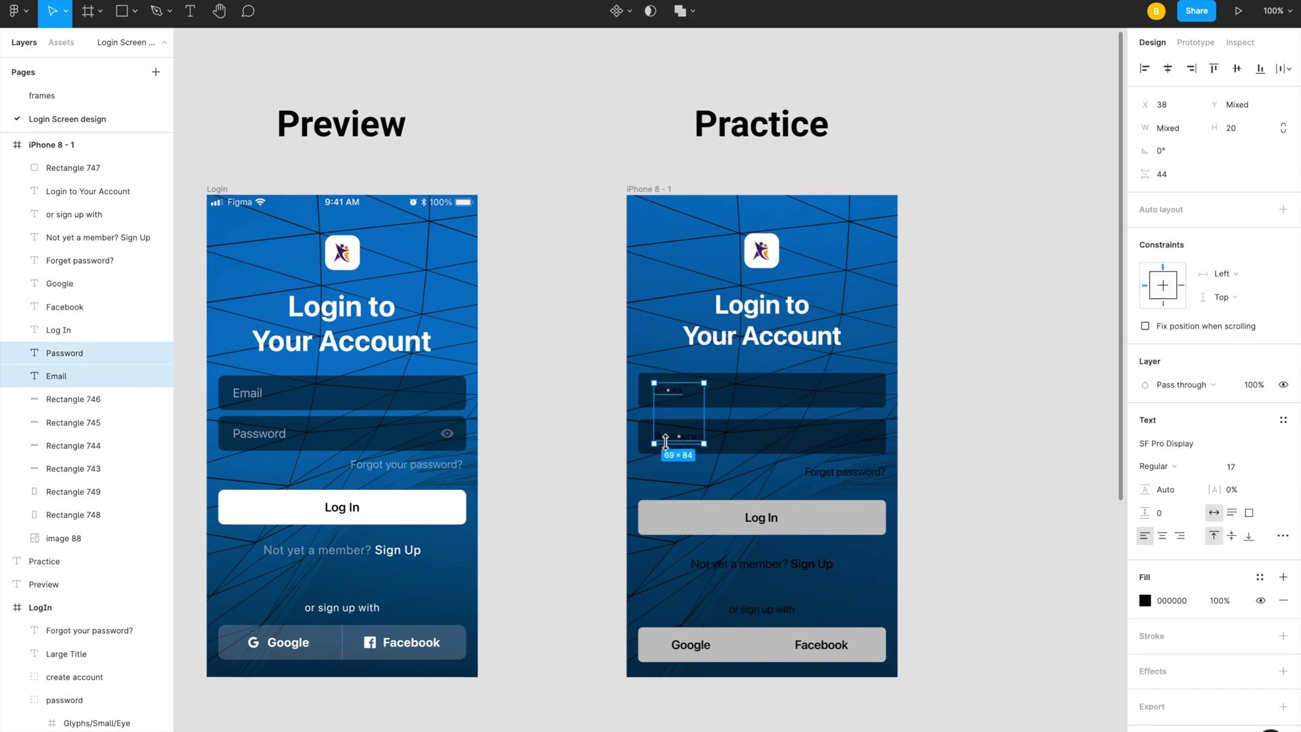
{"action": "type", "text": "FFFFFF"}
{"action": "key", "text": "Return"}
{"action": "left_click", "coordinate": [1218, 601]}
{"action": "type", "text": "70"}
{"action": "key", "text": "Return"}
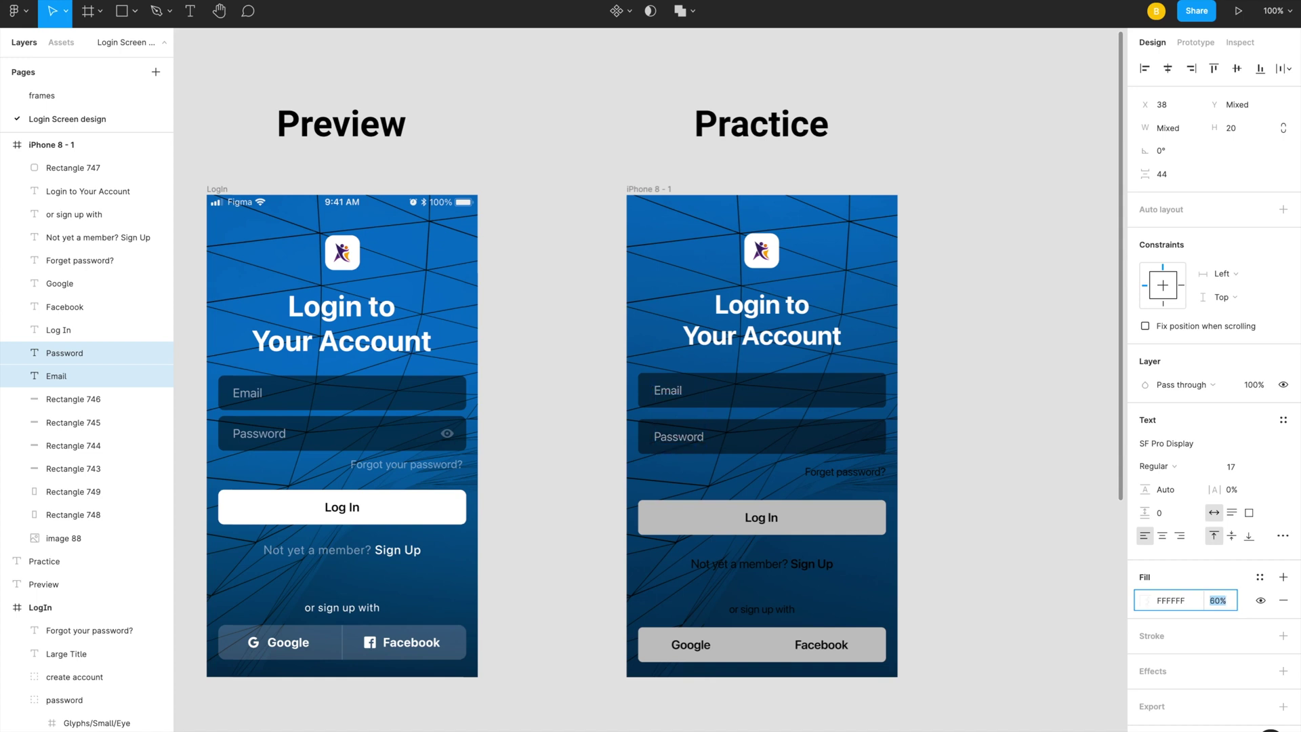
Step: Set the "Forget password?" text's fill to FFFFFF at 60% opacity
{"action": "left_click", "coordinate": [850, 474]}
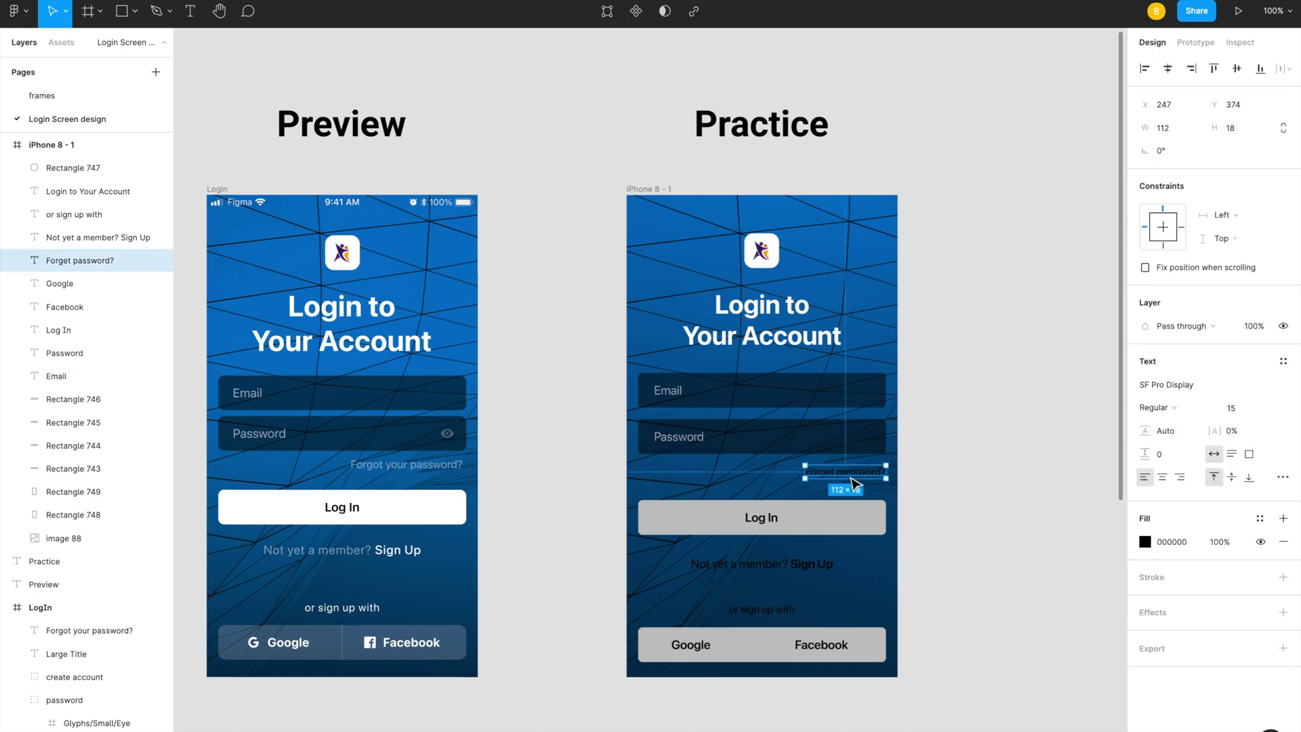
{"action": "left_click", "coordinate": [1167, 546]}
{"action": "type", "text": "fff"}
{"action": "key", "text": "Return"}
{"action": "left_click", "coordinate": [1212, 543]}
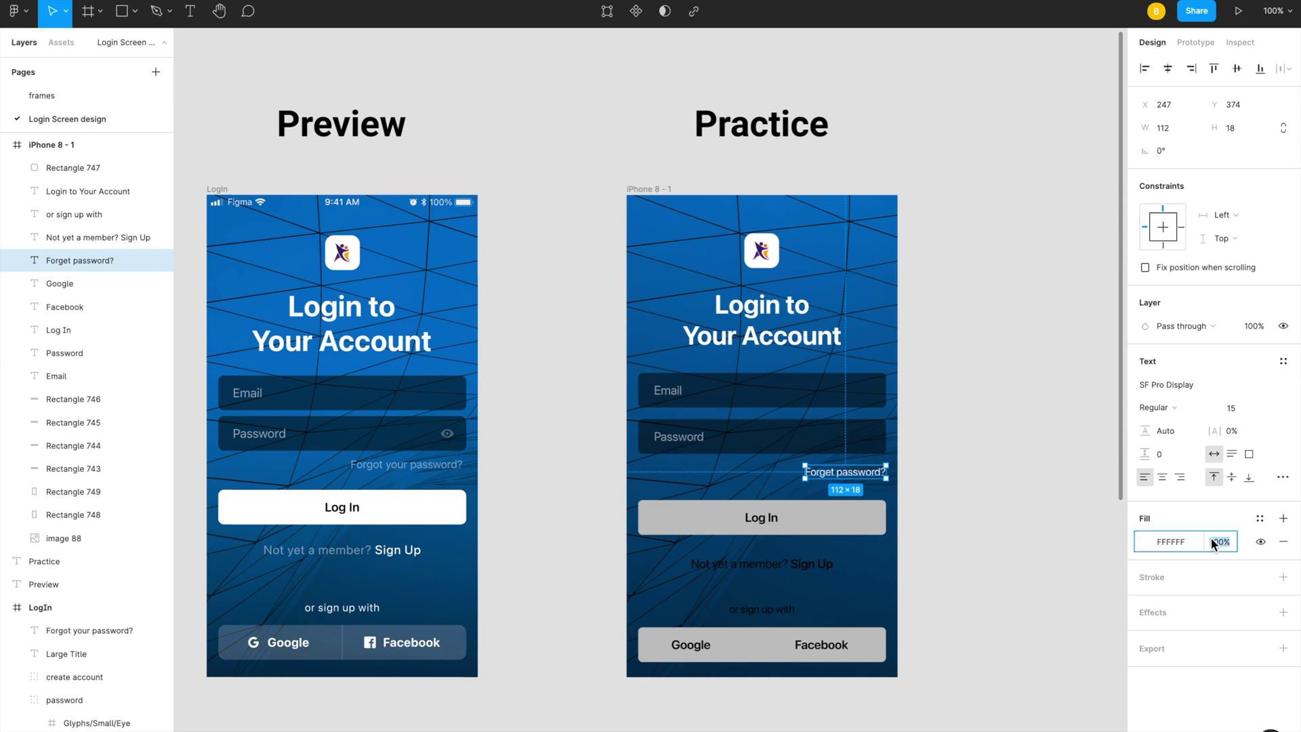
{"action": "type", "text": "60"}
{"action": "key", "text": "Return"}
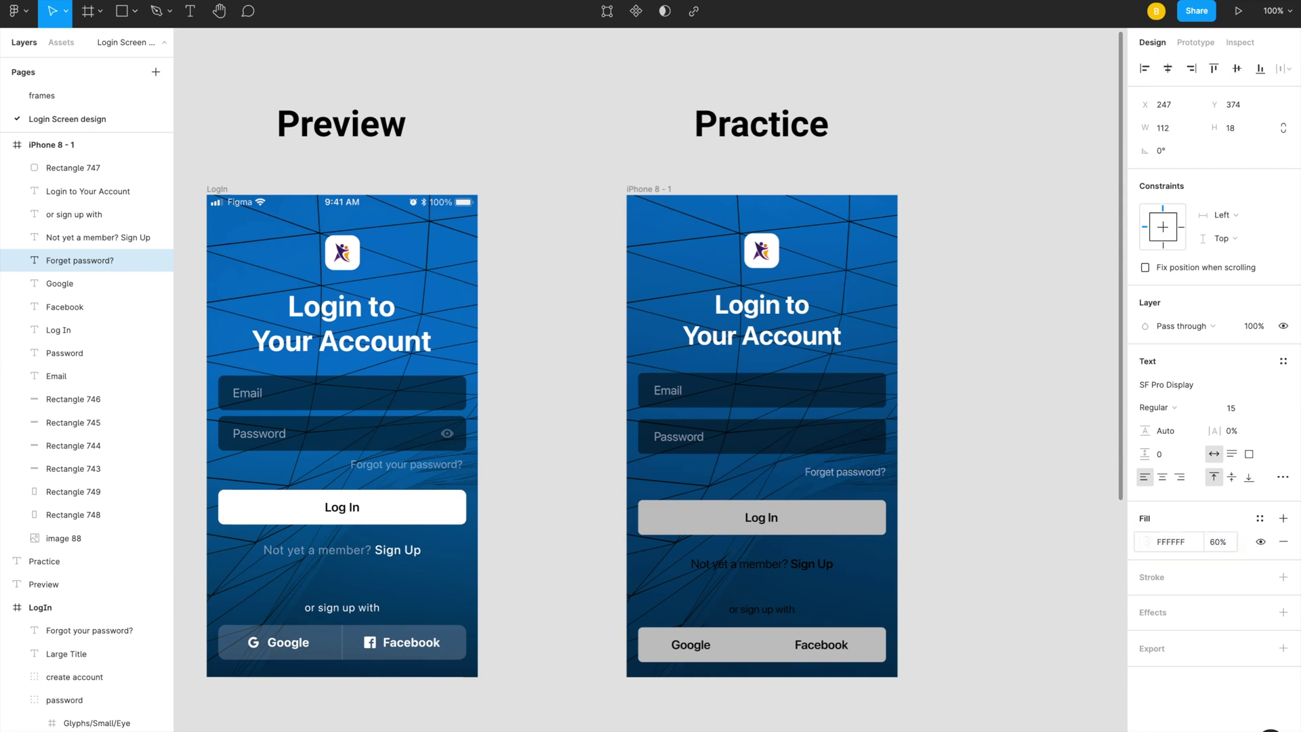
Step: Set the fill of the Log In button's rectangle to FFFFFF
{"action": "left_click", "coordinate": [659, 530]}
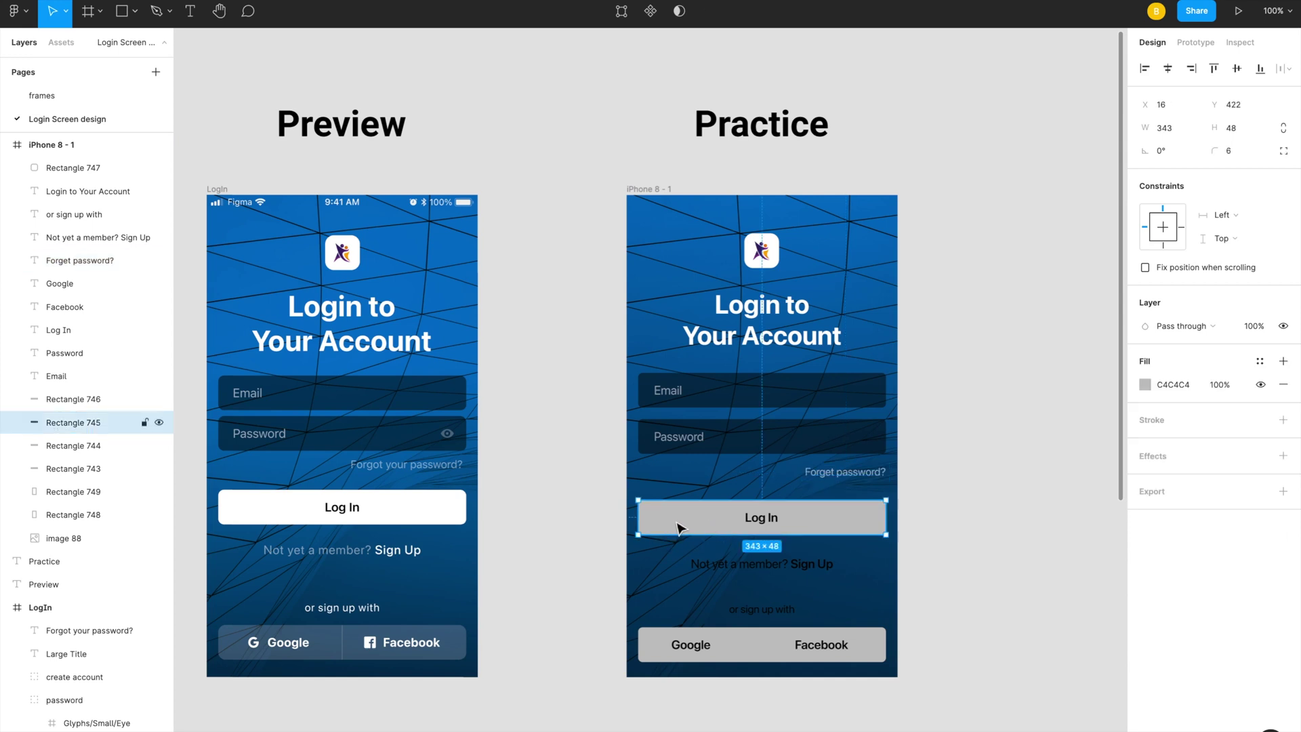
{"action": "type", "text": "FFFFFF"}
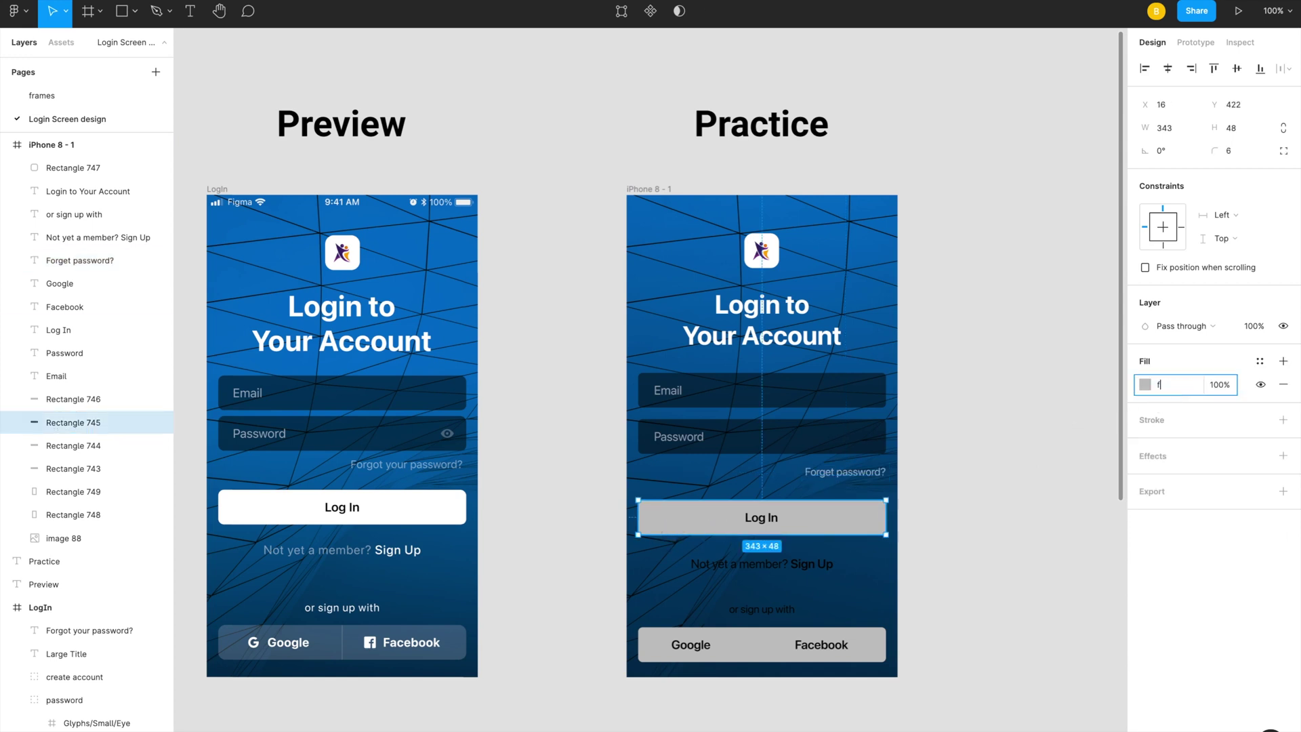
{"action": "key", "text": "Return"}
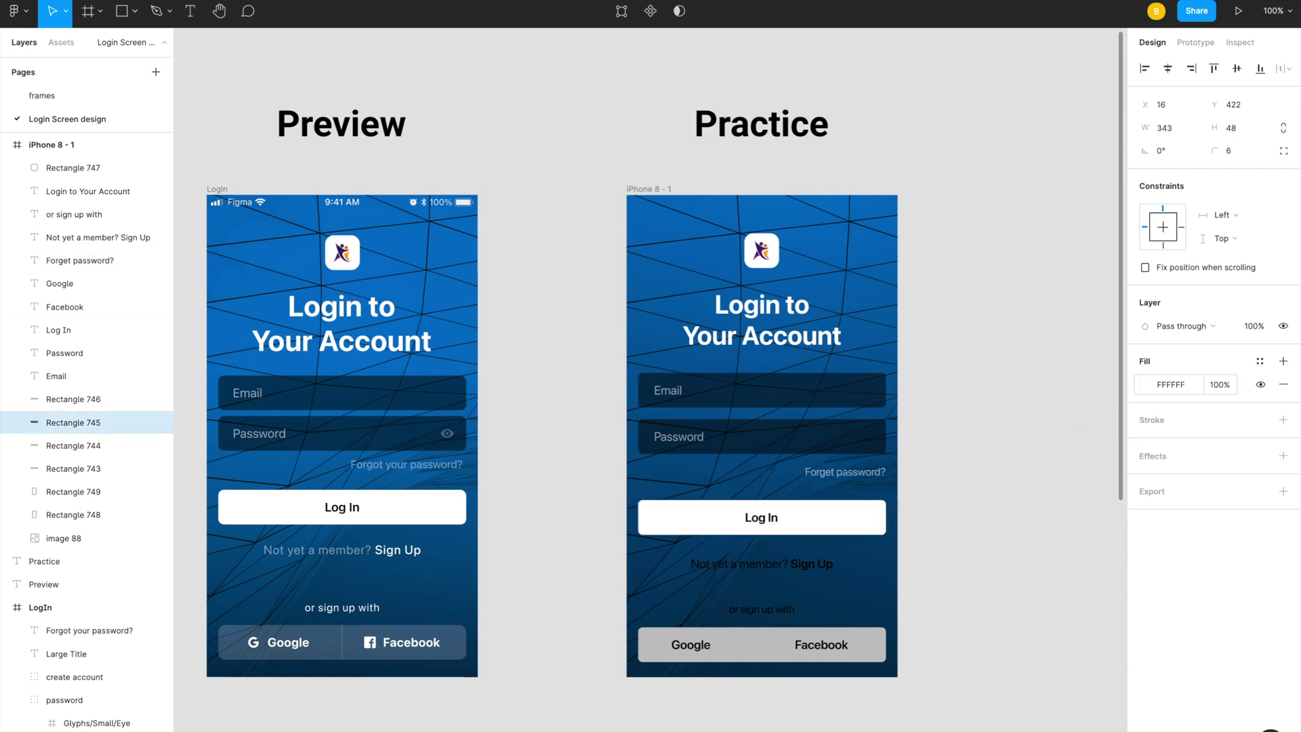
Step: Set the "Not yet a member? Sign Up" text's fill to FFFFFF and reduce only the "Not yet a member?" part to 60% opacity
{"action": "left_click", "coordinate": [729, 568]}
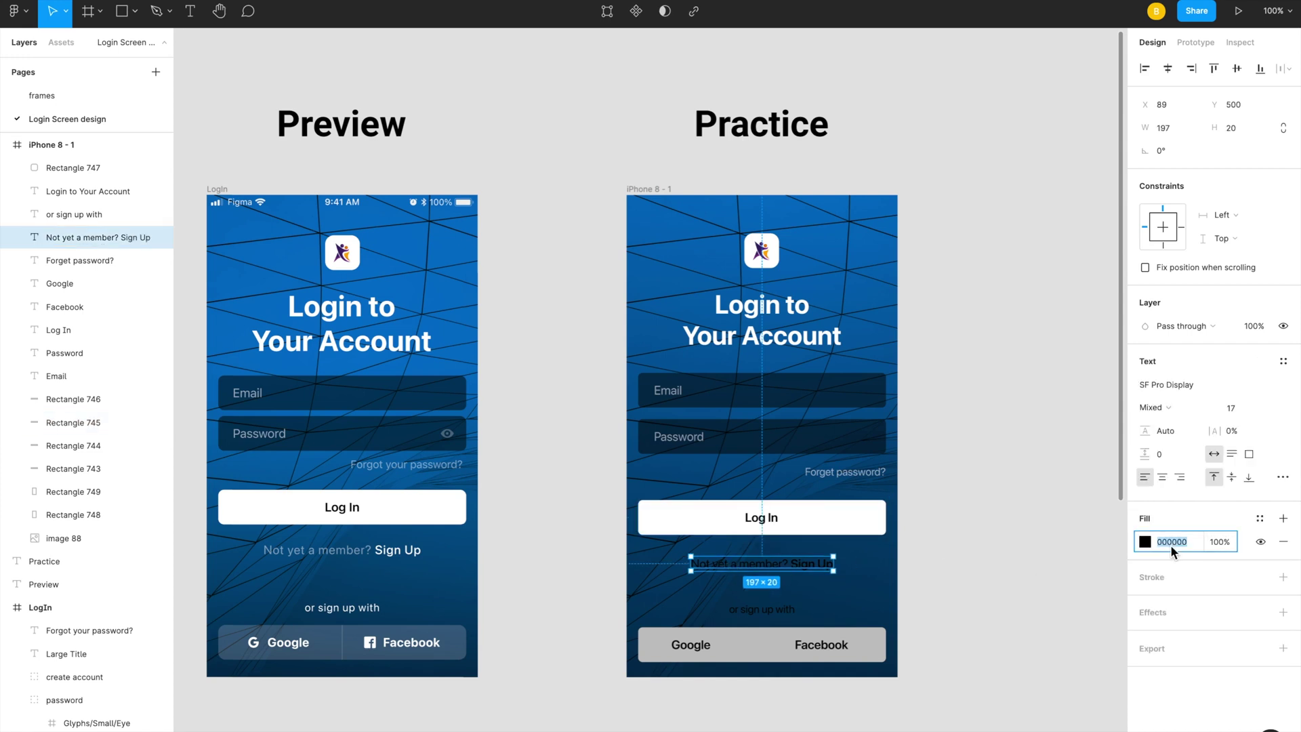
{"action": "type", "text": "ffffff"}
{"action": "key", "text": "Return"}
{"action": "double_click", "coordinate": [759, 564]}
{"action": "left_click", "coordinate": [790, 564]}
{"action": "left_click_drag", "start_coordinate": [790, 565], "coordinate": [690, 564]}
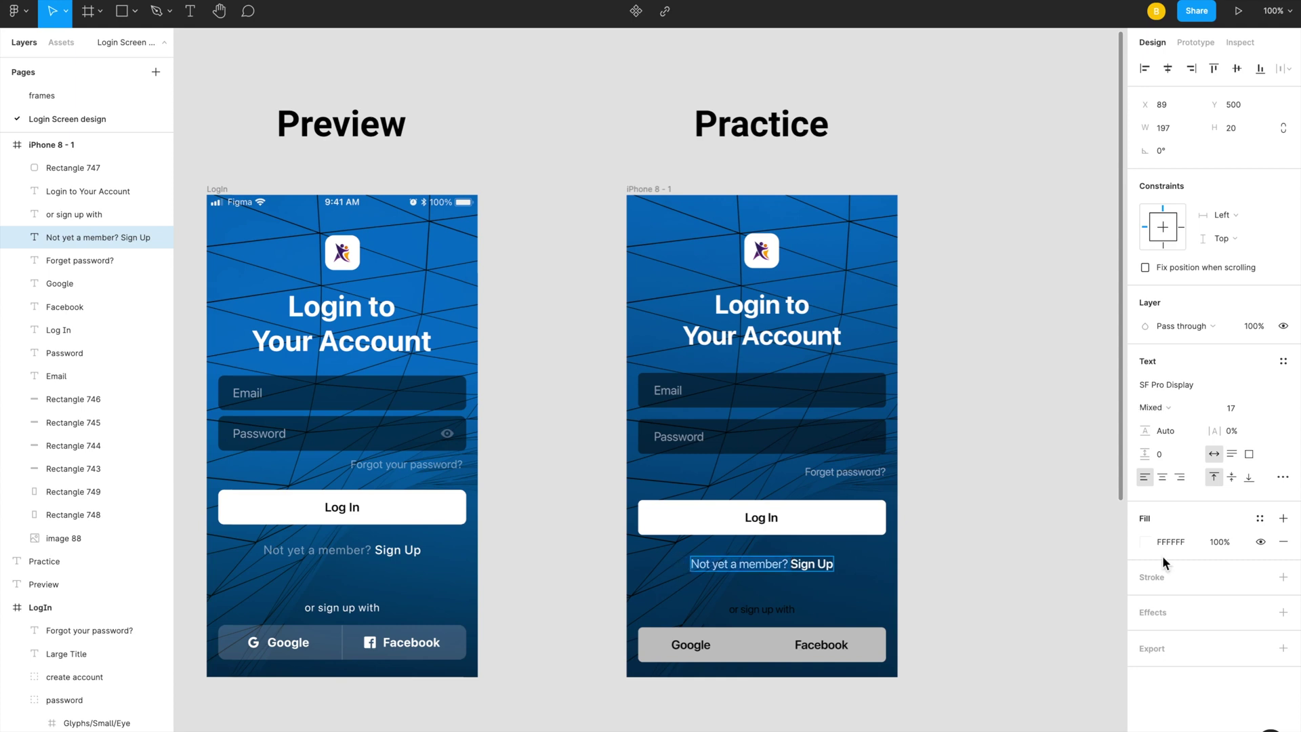
{"action": "left_click", "coordinate": [1217, 545]}
{"action": "type", "text": "50"}
{"action": "key", "text": "Return"}
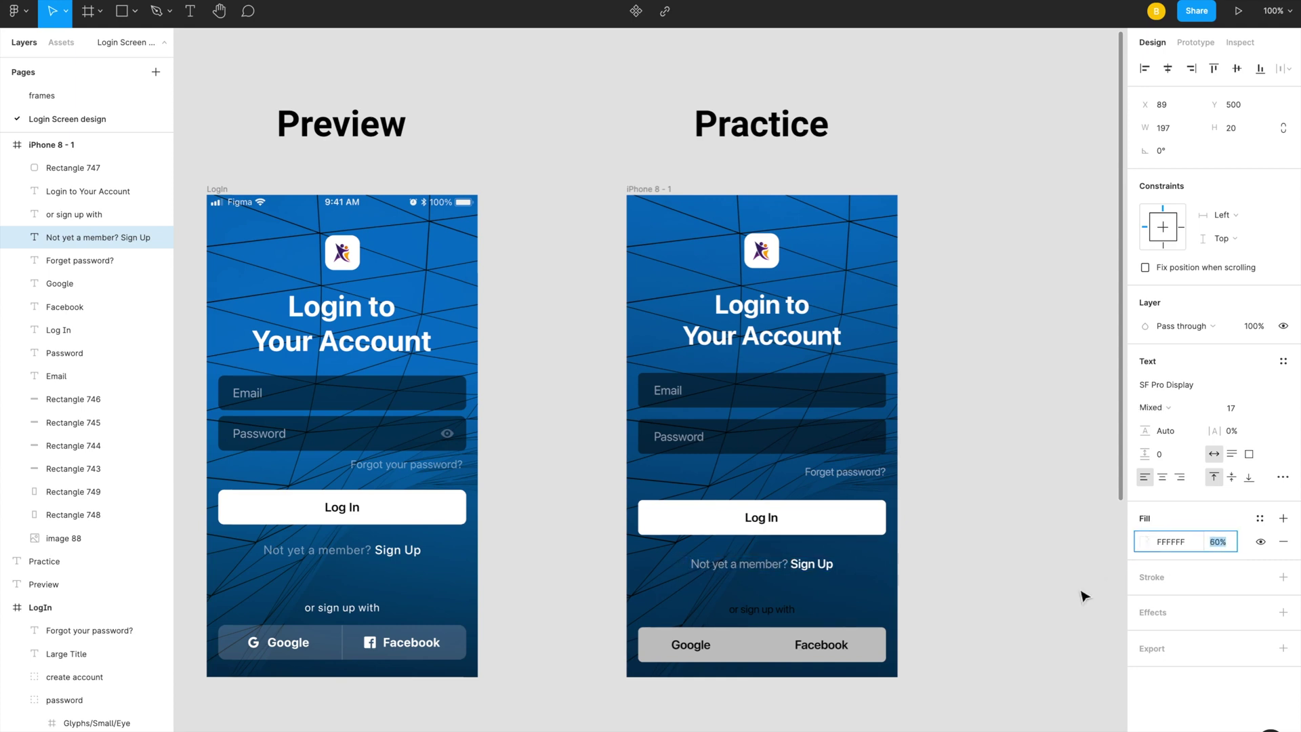
Step: Set the fill of the "or sign up with" text to FFFFFF
{"action": "left_click", "coordinate": [750, 608]}
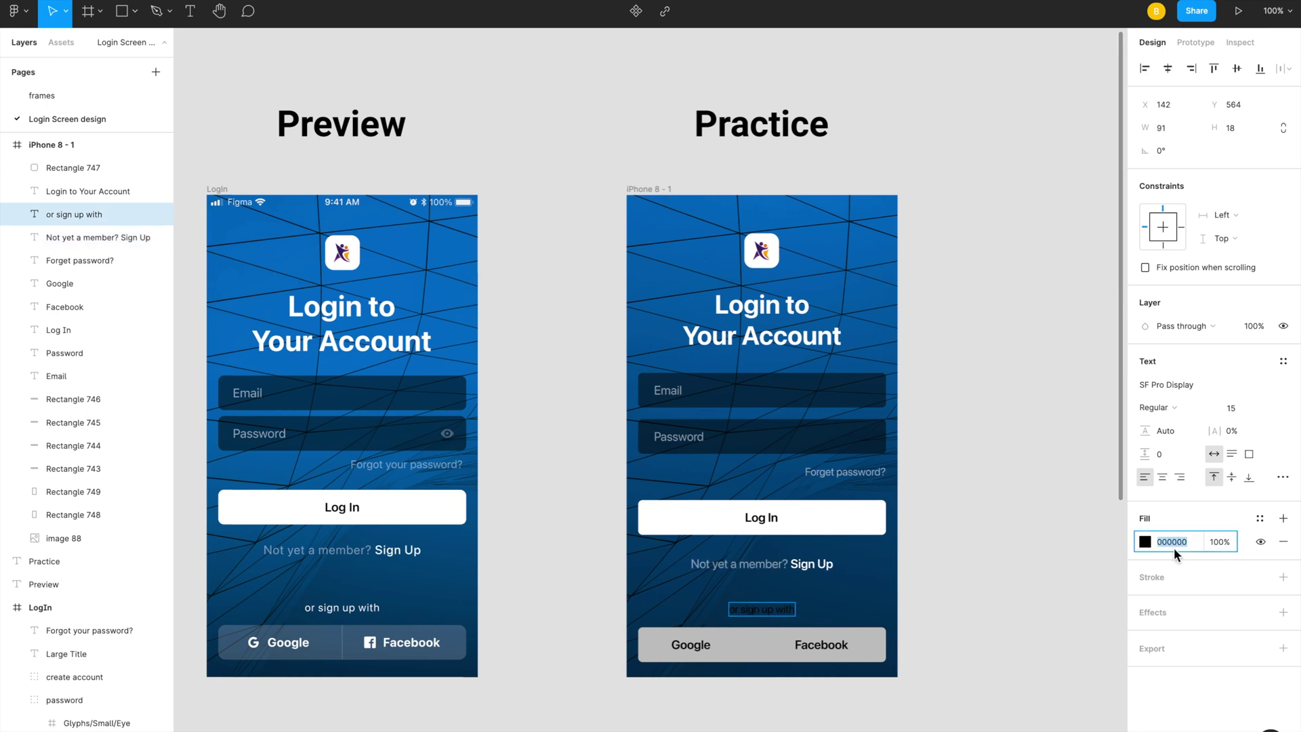
{"action": "type", "text": "FFFFFF"}
{"action": "key", "text": "Return"}
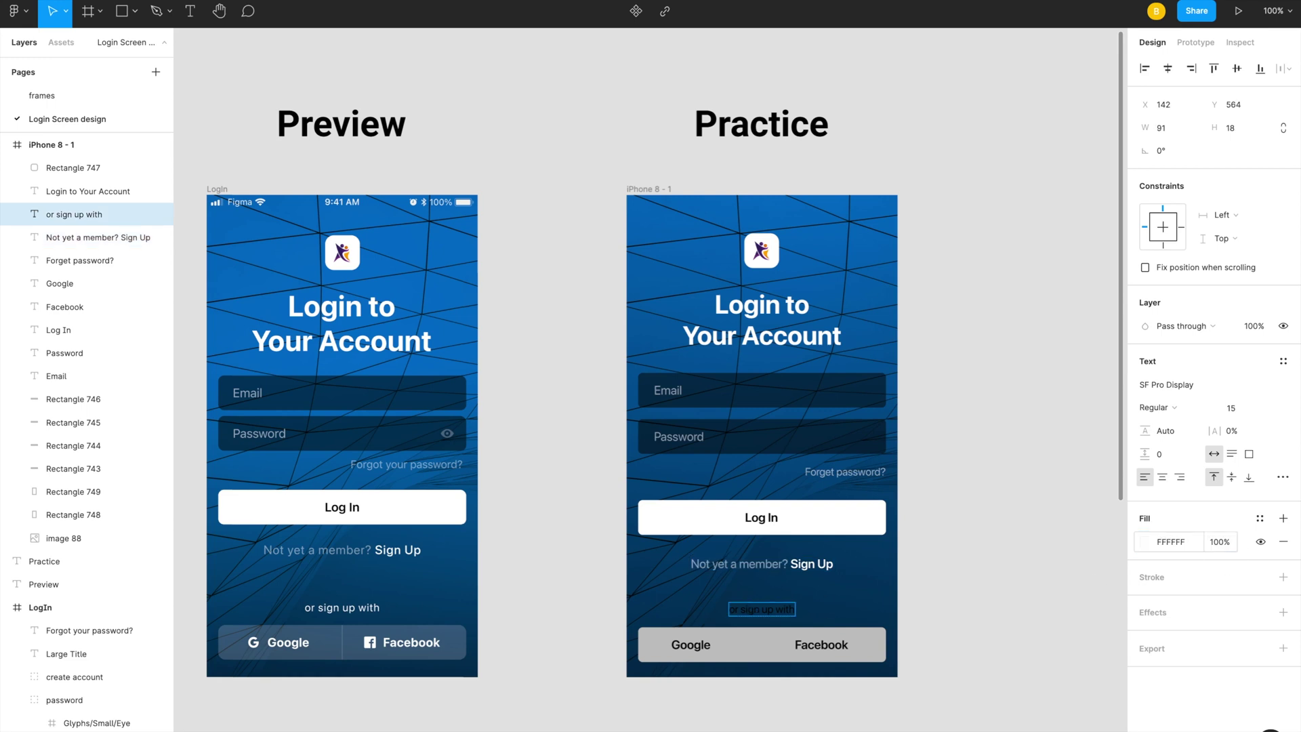
{"action": "key", "text": "ctrl+z"}
{"action": "left_click", "coordinate": [1179, 542]}
{"action": "type", "text": "FFFFFF"}
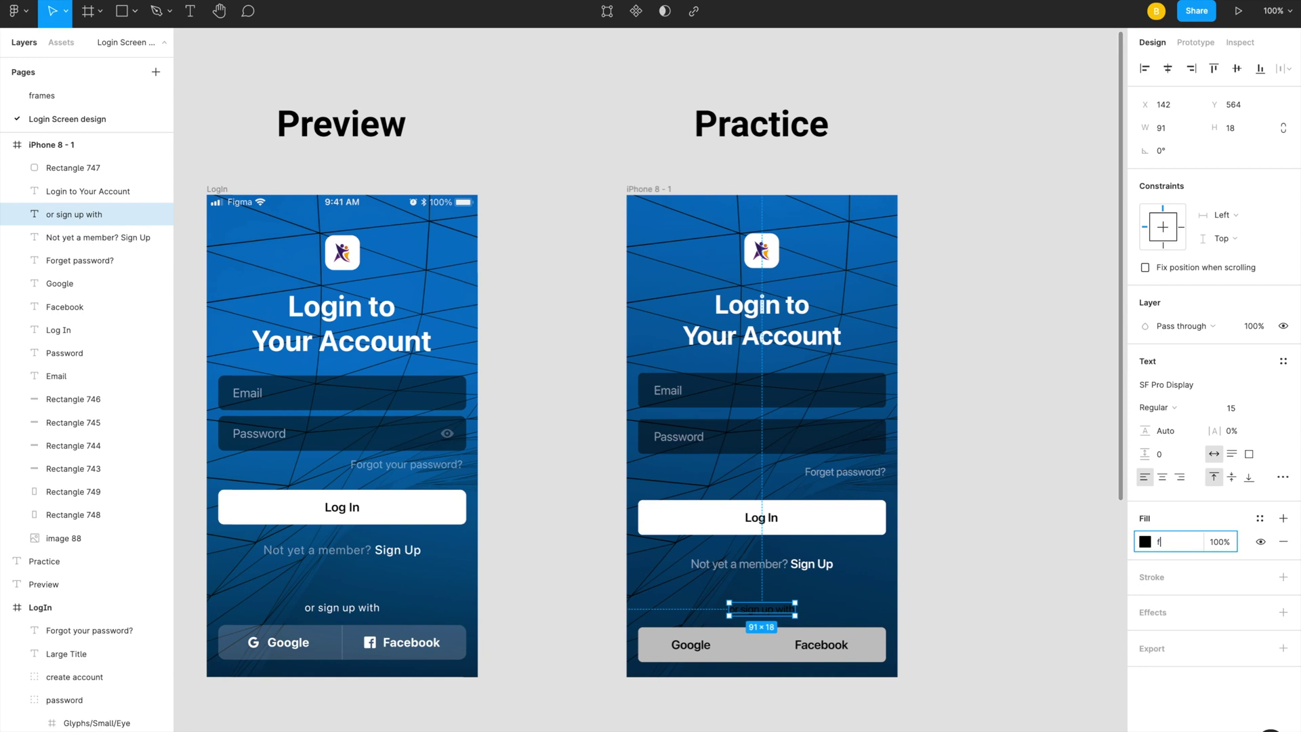
{"action": "key", "text": "Return"}
Step: Set the fill of the rectangle behind Google and Facebook to FFFFFF at 30% opacity
{"action": "left_click", "coordinate": [725, 645]}
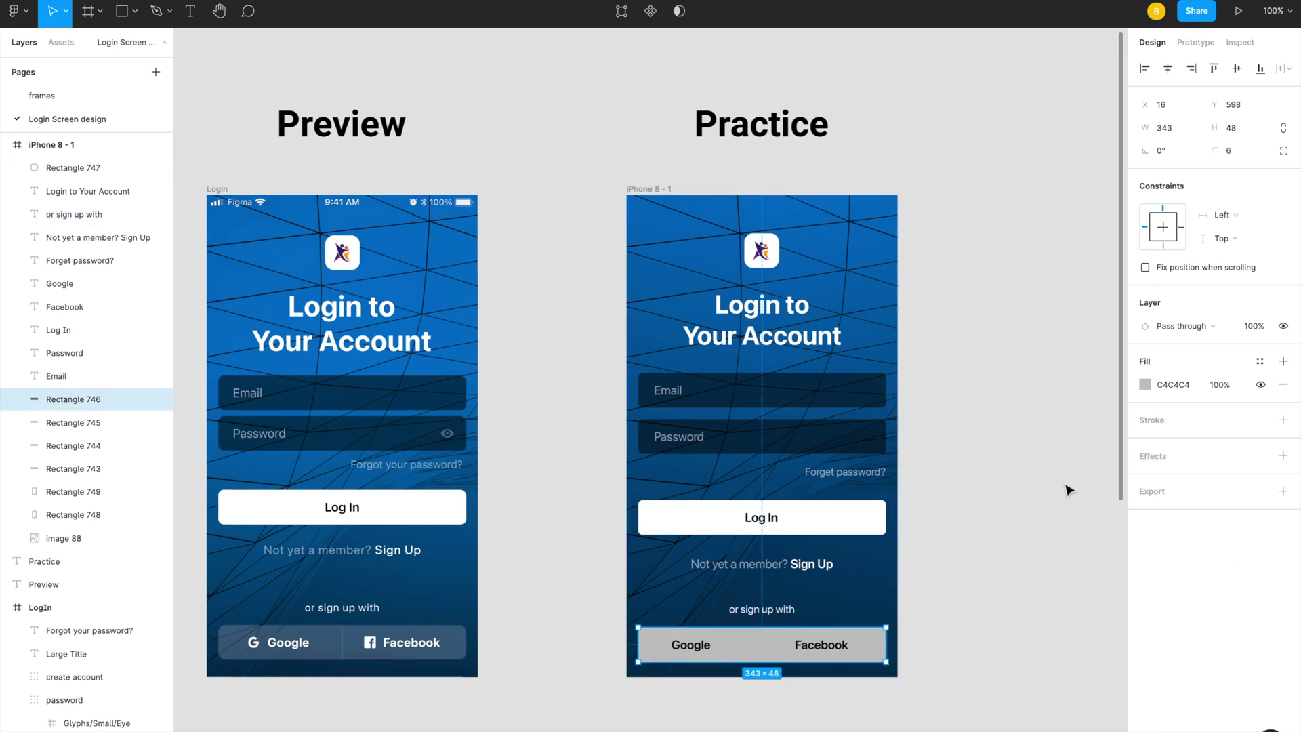
{"action": "type", "text": "FFFFFF"}
{"action": "key", "text": "Return"}
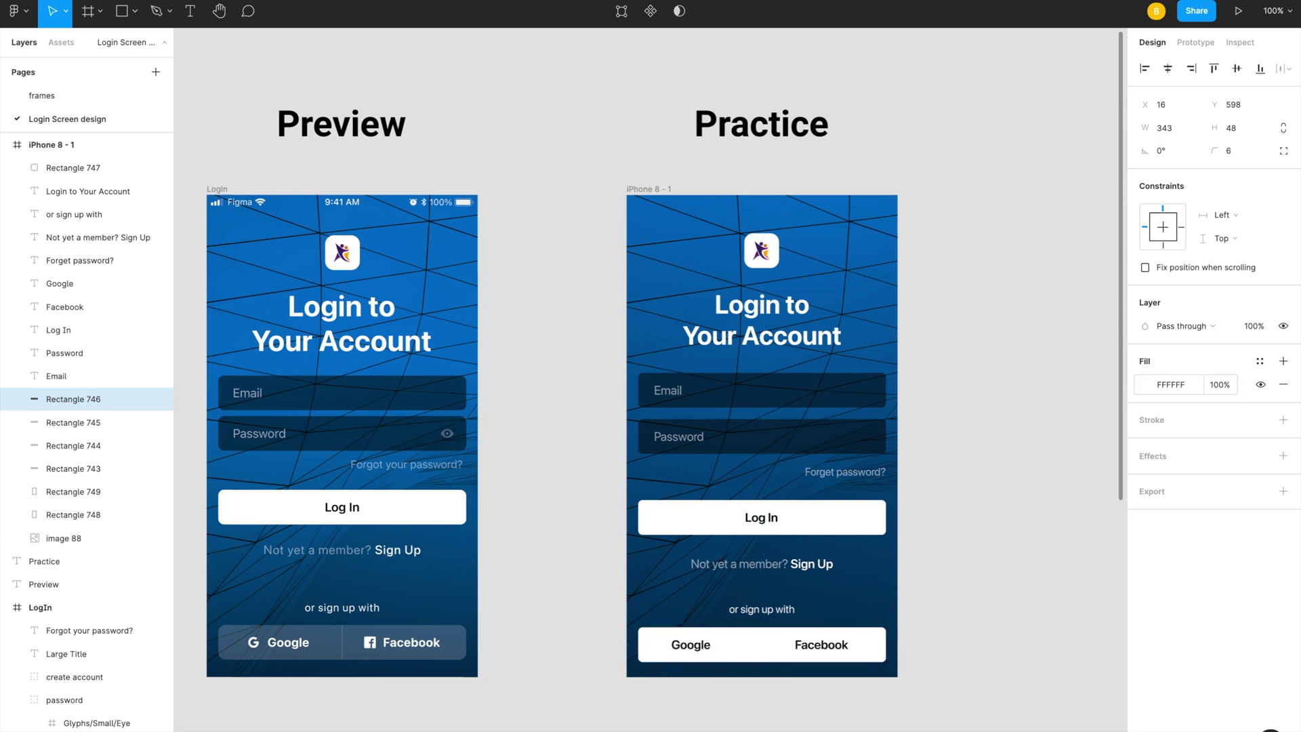
{"action": "left_click", "coordinate": [1225, 384]}
{"action": "type", "text": "30"}
{"action": "key", "text": "Return"}
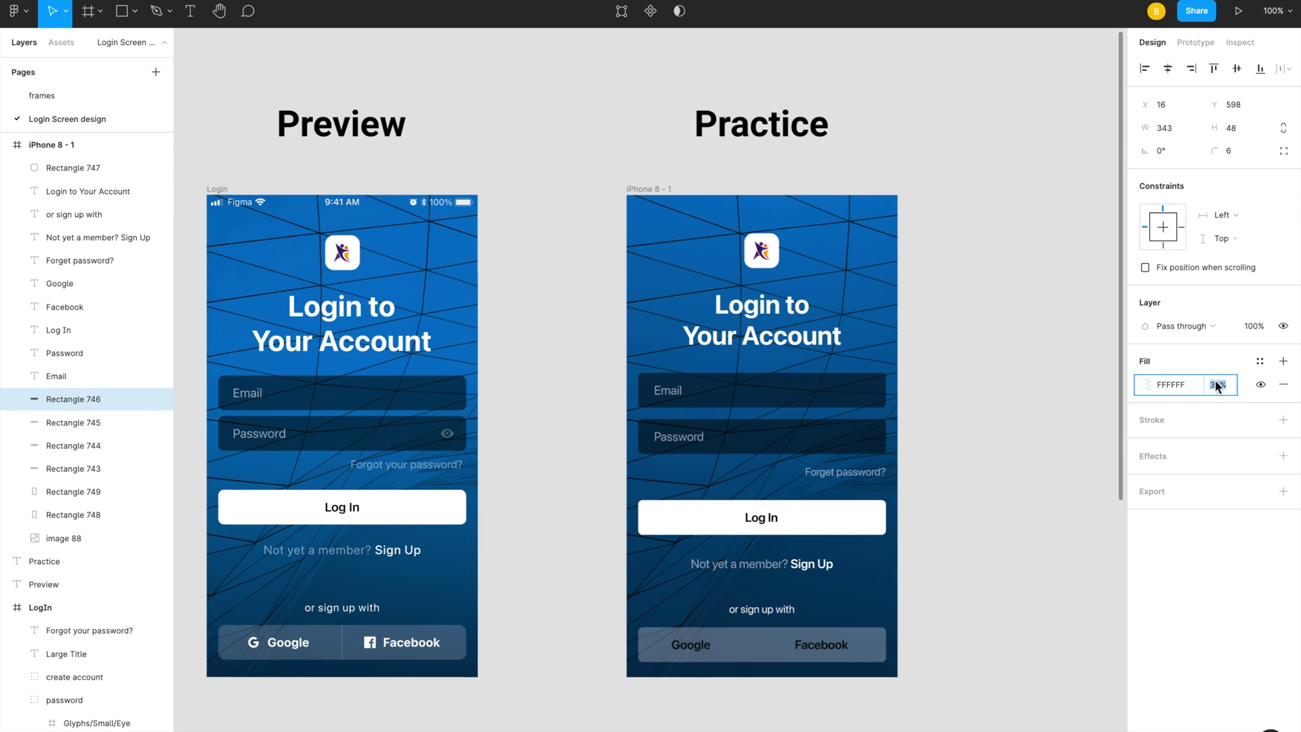
Step: Set the fill of the Google and Facebook button labels to FFFFFF
{"action": "left_click", "coordinate": [701, 646]}
{"action": "left_click", "coordinate": [823, 645], "text": "shift"}
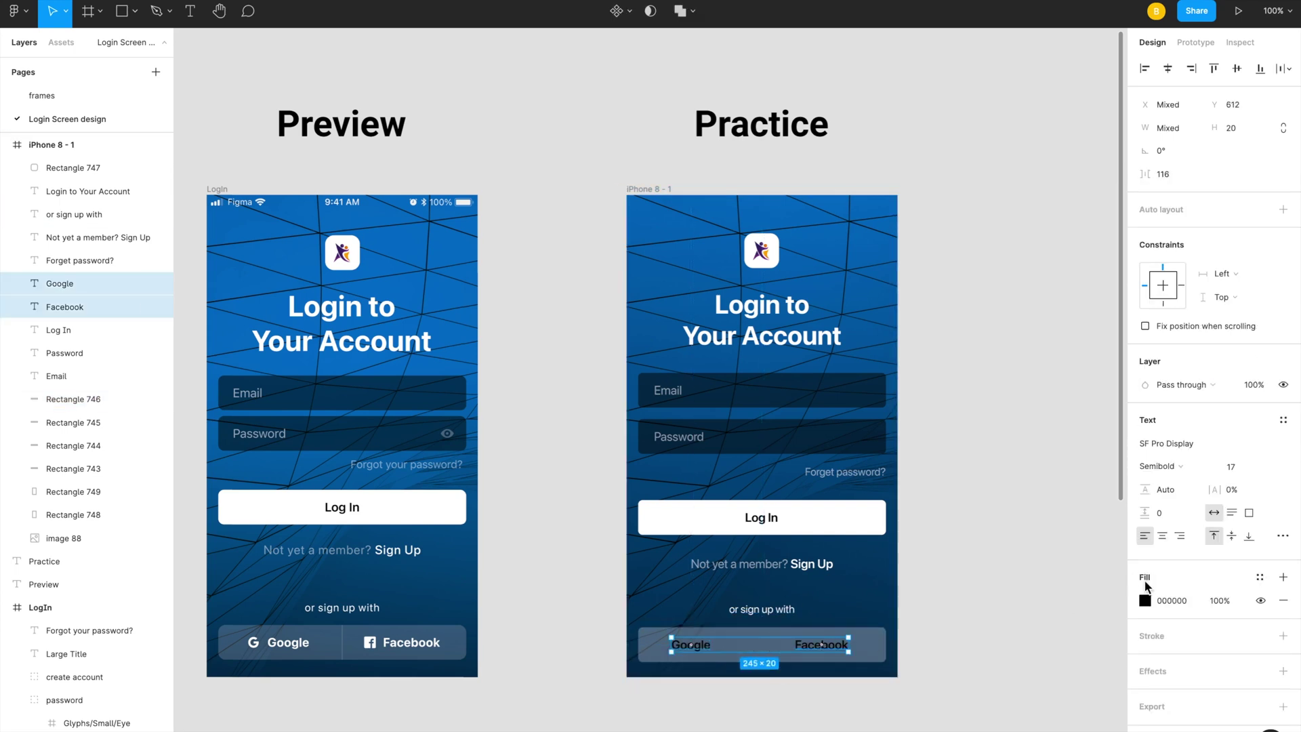
{"action": "left_click", "coordinate": [1168, 597]}
{"action": "type", "text": "ffffff"}
{"action": "key", "text": "Return"}
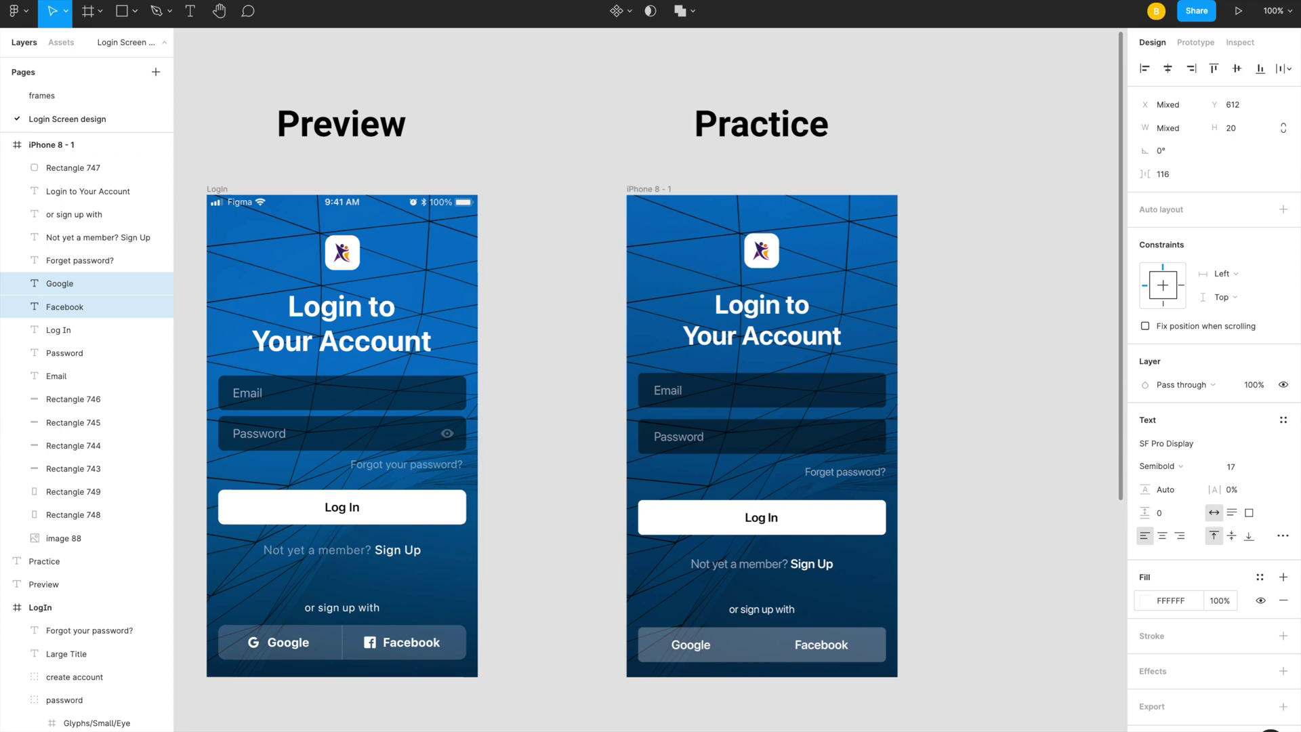
{"action": "left_click", "coordinate": [944, 566]}
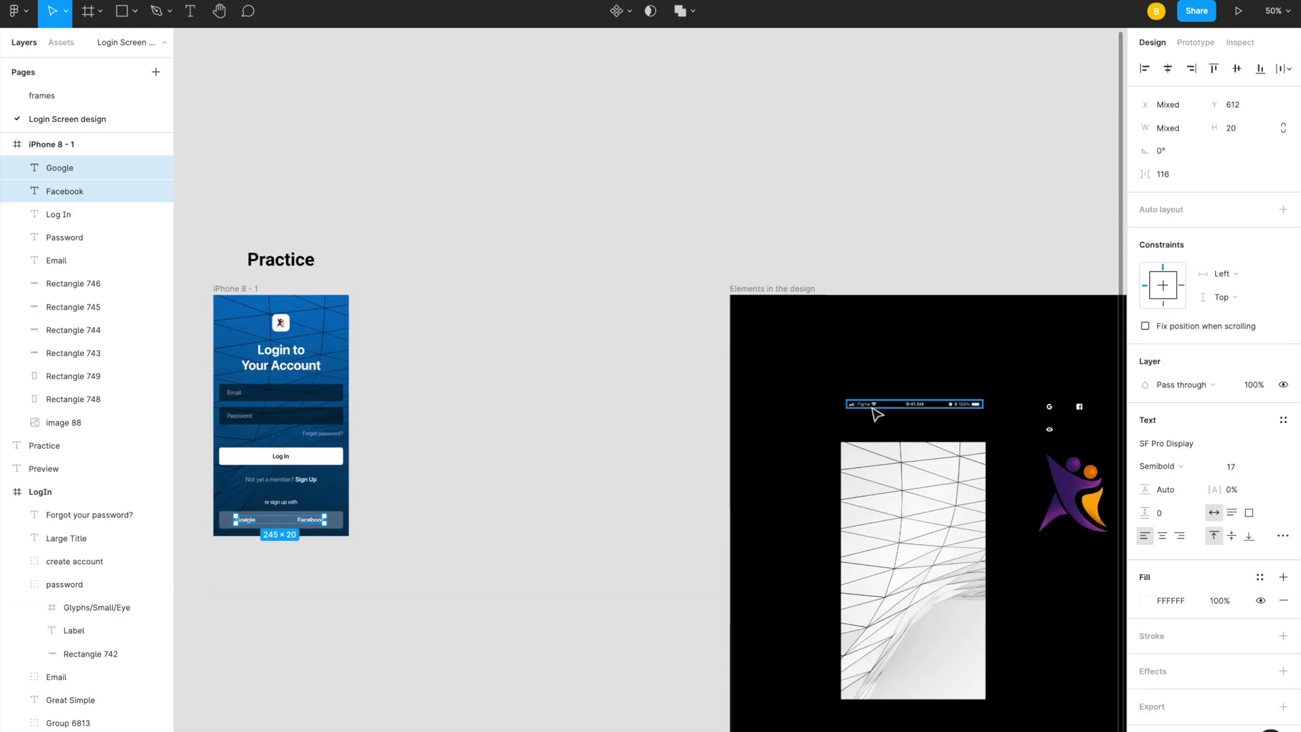
Step: Copy the status bar from the "Elements in the design" frame and paste it into the iPhone 8 - 1 frame
{"action": "left_click", "coordinate": [874, 399]}
{"action": "left_click_drag", "start_coordinate": [840, 405], "coordinate": [888, 415]}
{"action": "scroll", "coordinate": [513, 353], "scroll_direction": "up", "scroll_amount": 5}
{"action": "scroll", "coordinate": [500, 349], "scroll_direction": "left", "scroll_amount": 5}
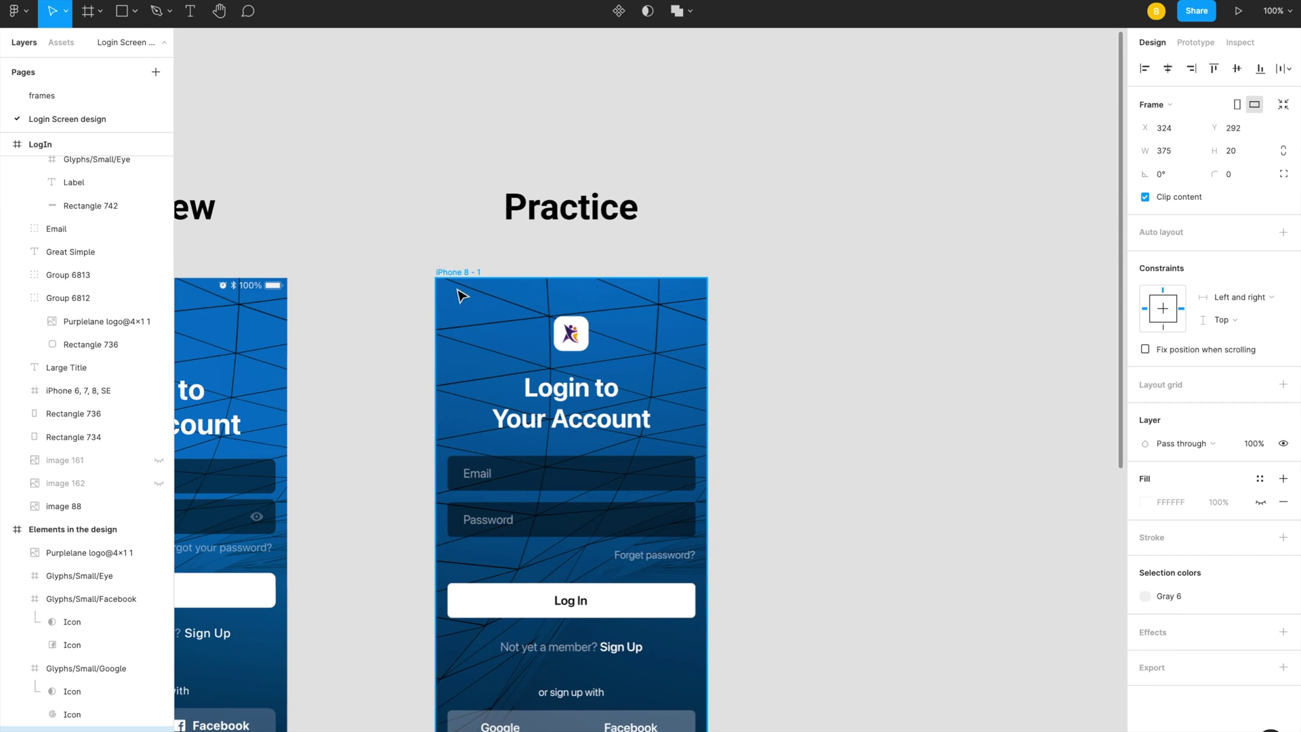
{"action": "left_click", "coordinate": [458, 273]}
{"action": "key", "text": "ctrl+v"}
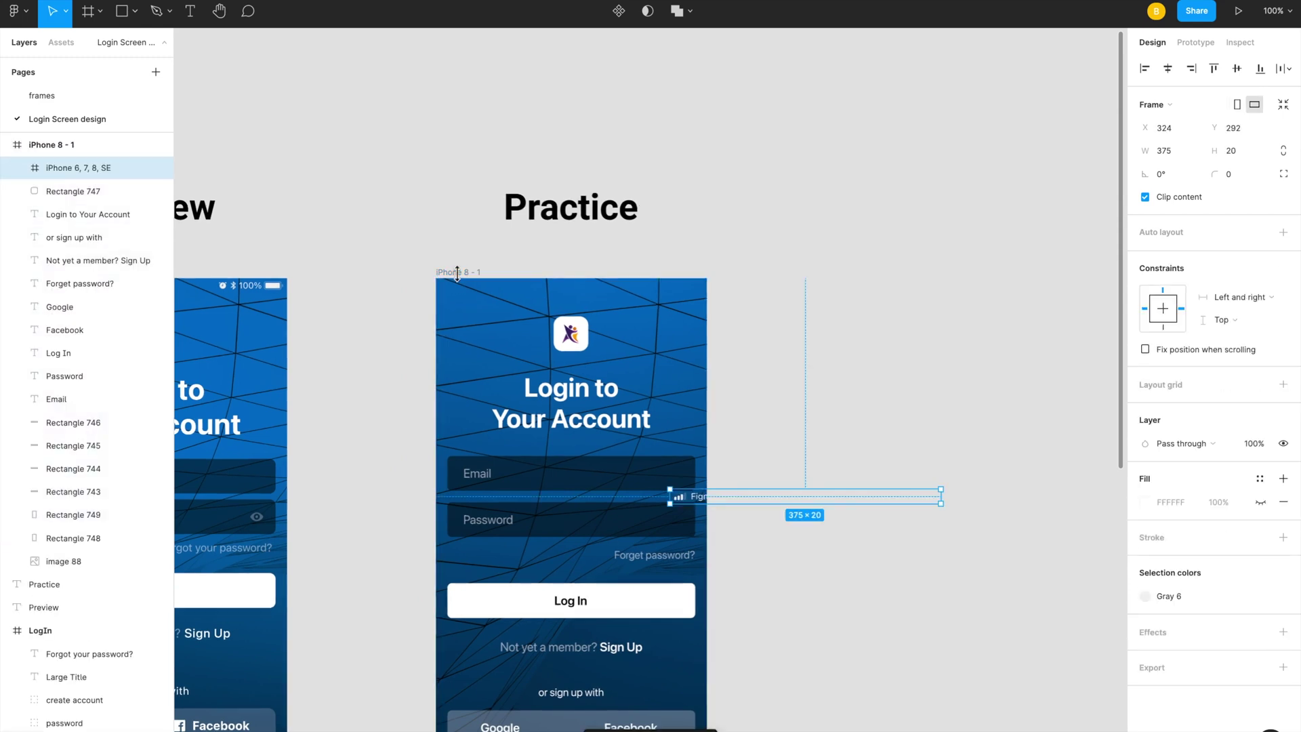
Step: Centre the pasted status bar horizontally, align it to the top of the practice frame and deselect it
{"action": "left_click", "coordinate": [1167, 70]}
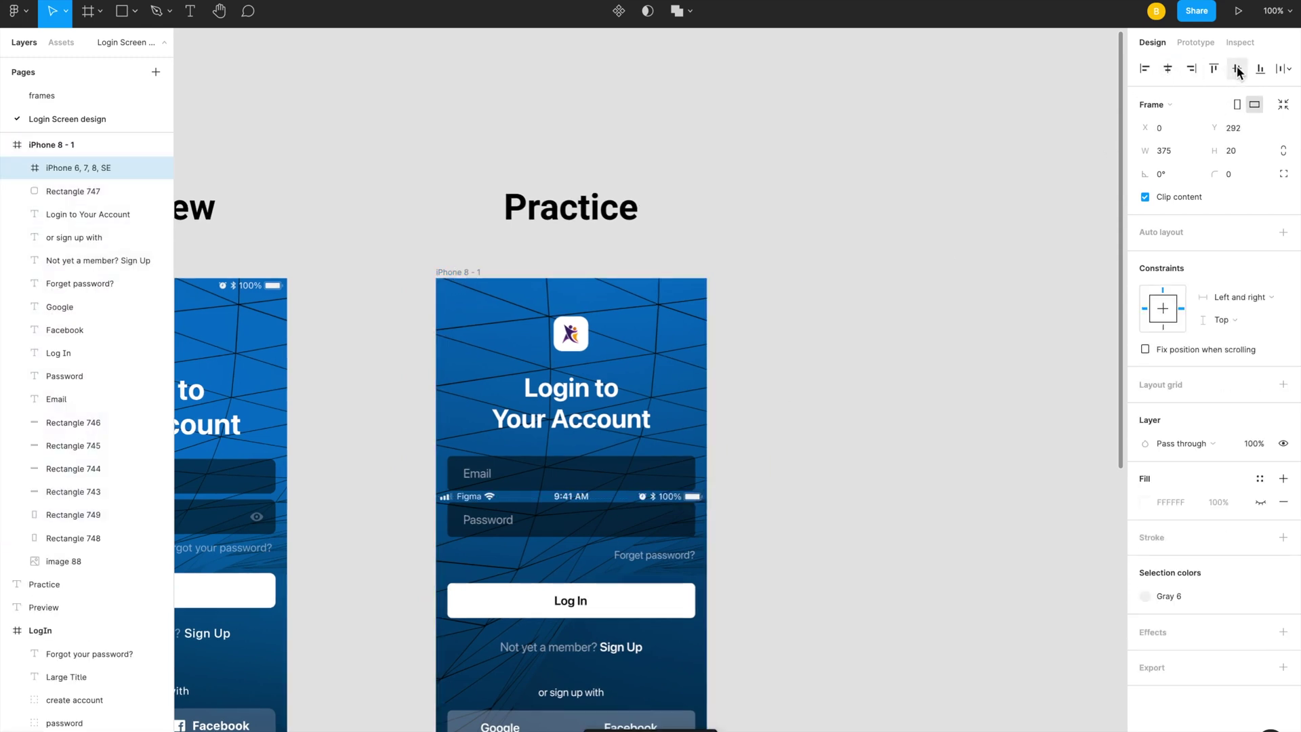
{"action": "left_click", "coordinate": [1214, 70]}
{"action": "left_click", "coordinate": [878, 218]}
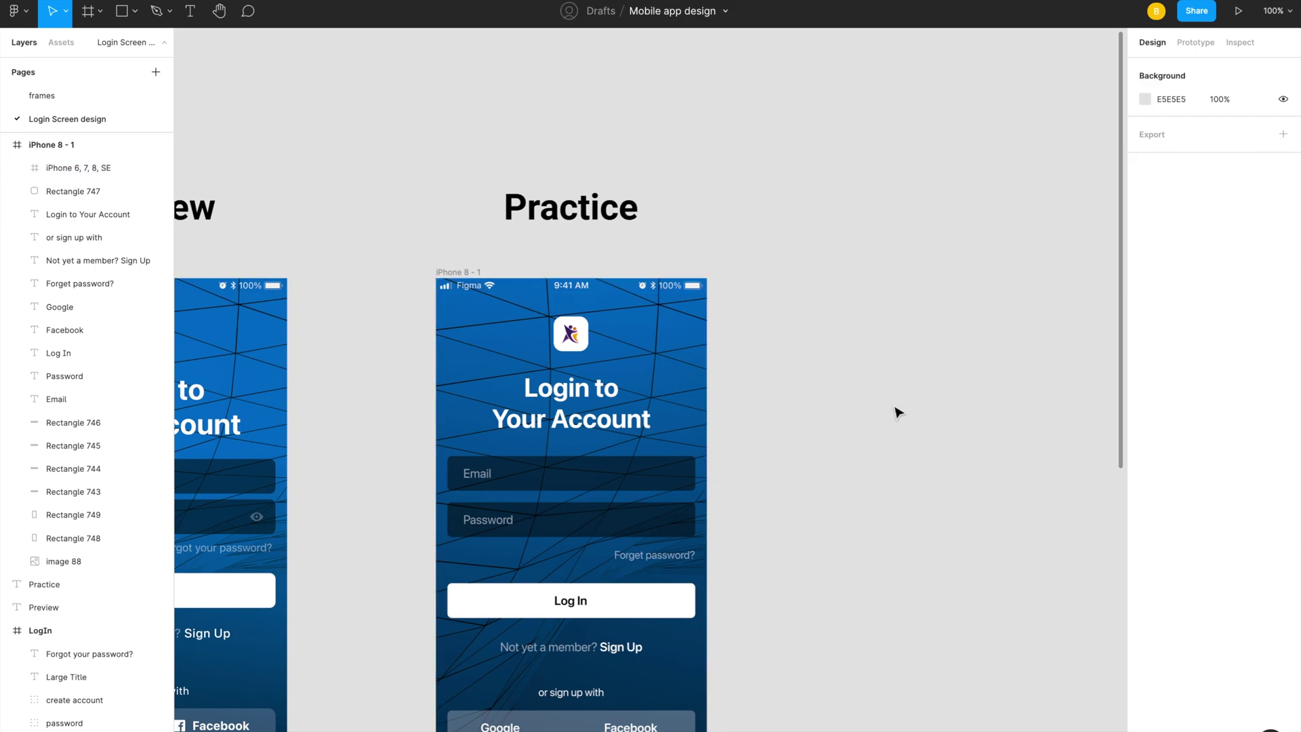
Step: Copy the eye icon from the "Elements in the design" frame into the iPhone 8 - 1 frame and place it at the right end of the Password field
{"action": "scroll", "coordinate": [894, 409], "scroll_direction": "down", "scroll_amount": 5}
{"action": "scroll", "coordinate": [894, 409], "scroll_direction": "right", "scroll_amount": 5}
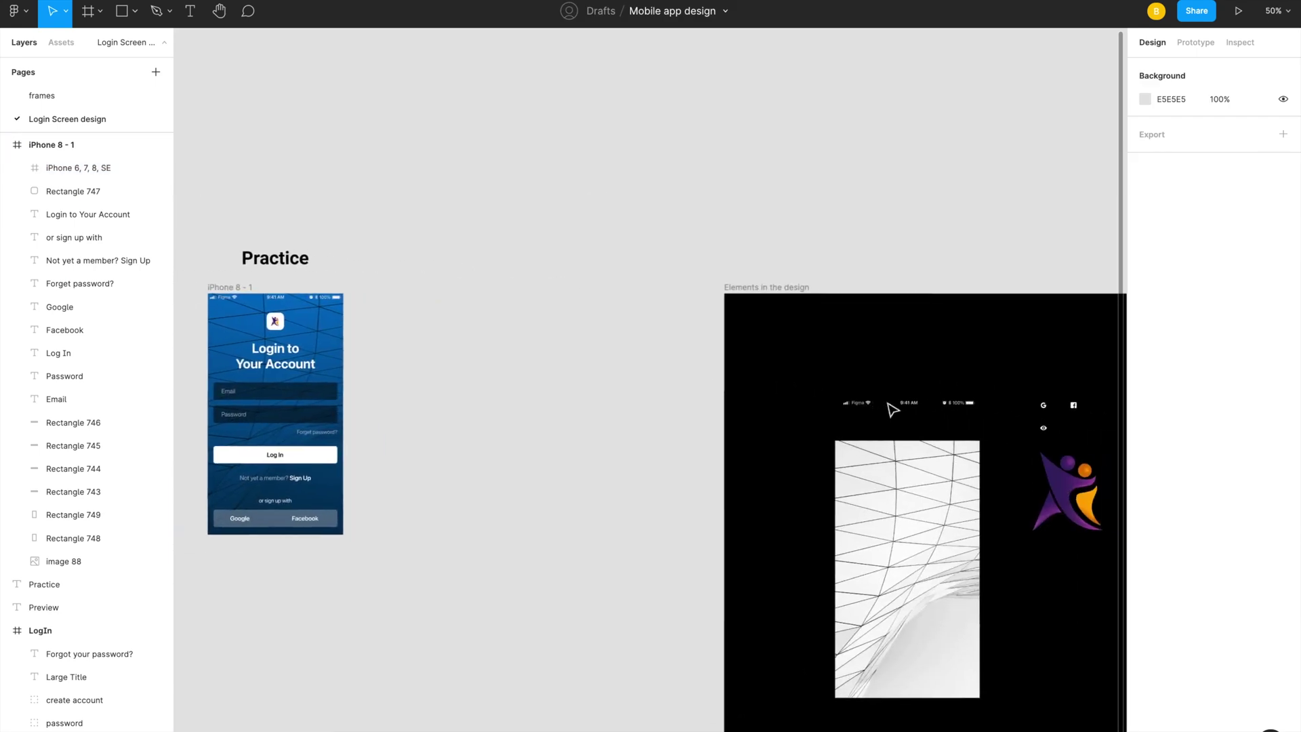
{"action": "left_click", "coordinate": [970, 410]}
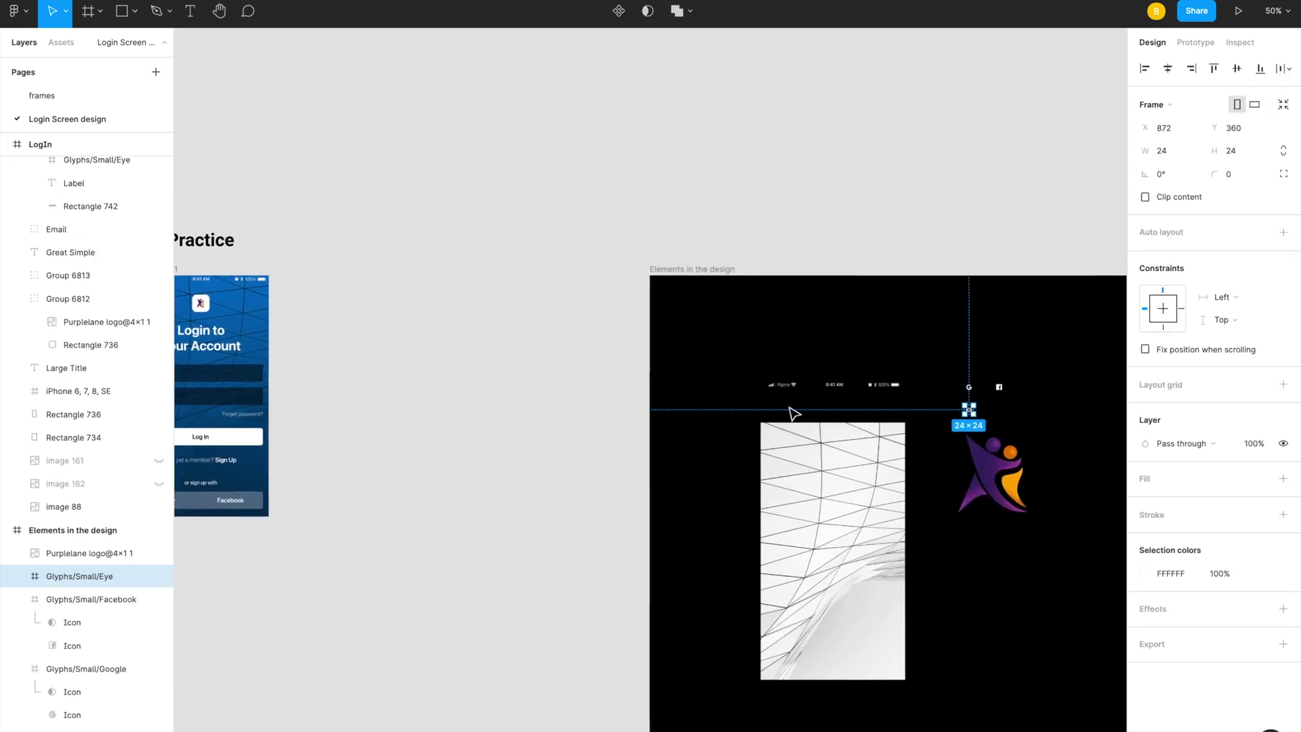
{"action": "scroll", "coordinate": [790, 415], "scroll_direction": "up", "scroll_amount": 5}
{"action": "scroll", "coordinate": [790, 415], "scroll_direction": "left", "scroll_amount": 10}
{"action": "scroll", "coordinate": [779, 412], "scroll_direction": "left", "scroll_amount": 10}
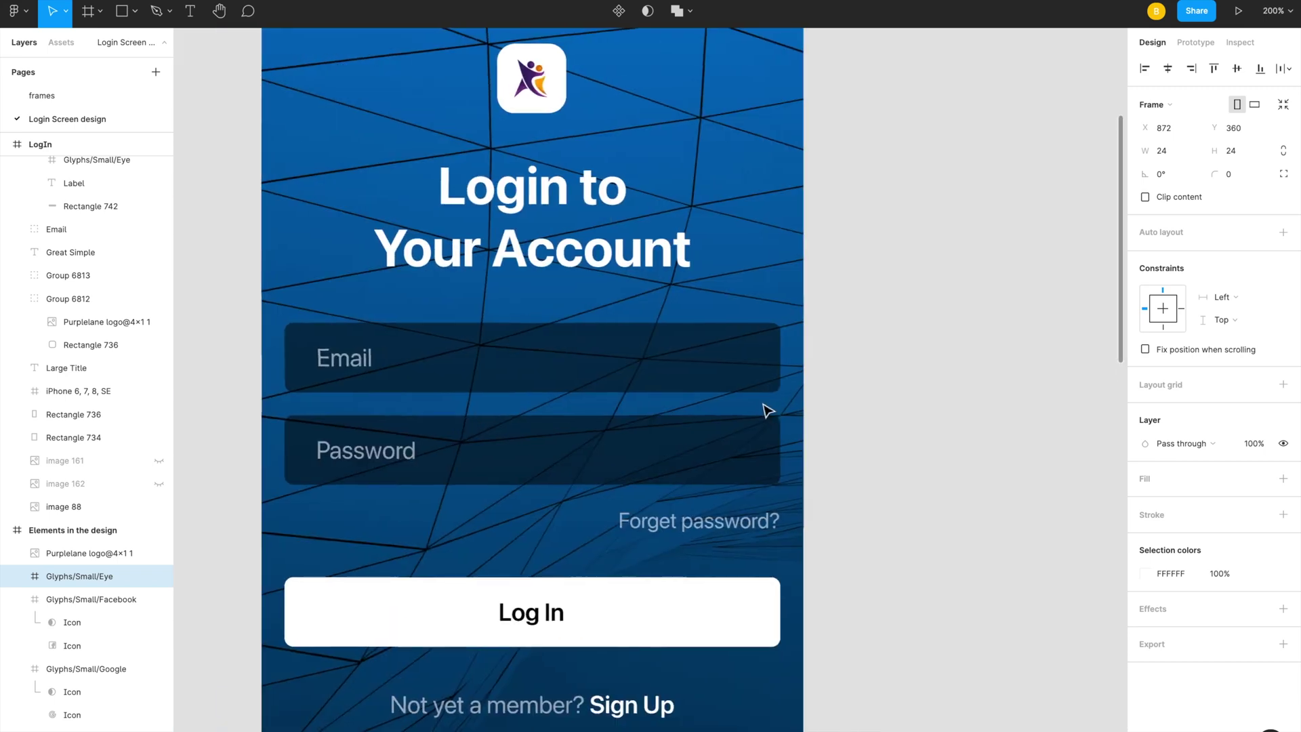
{"action": "left_click", "coordinate": [579, 451]}
{"action": "key", "text": "ctrl+v"}
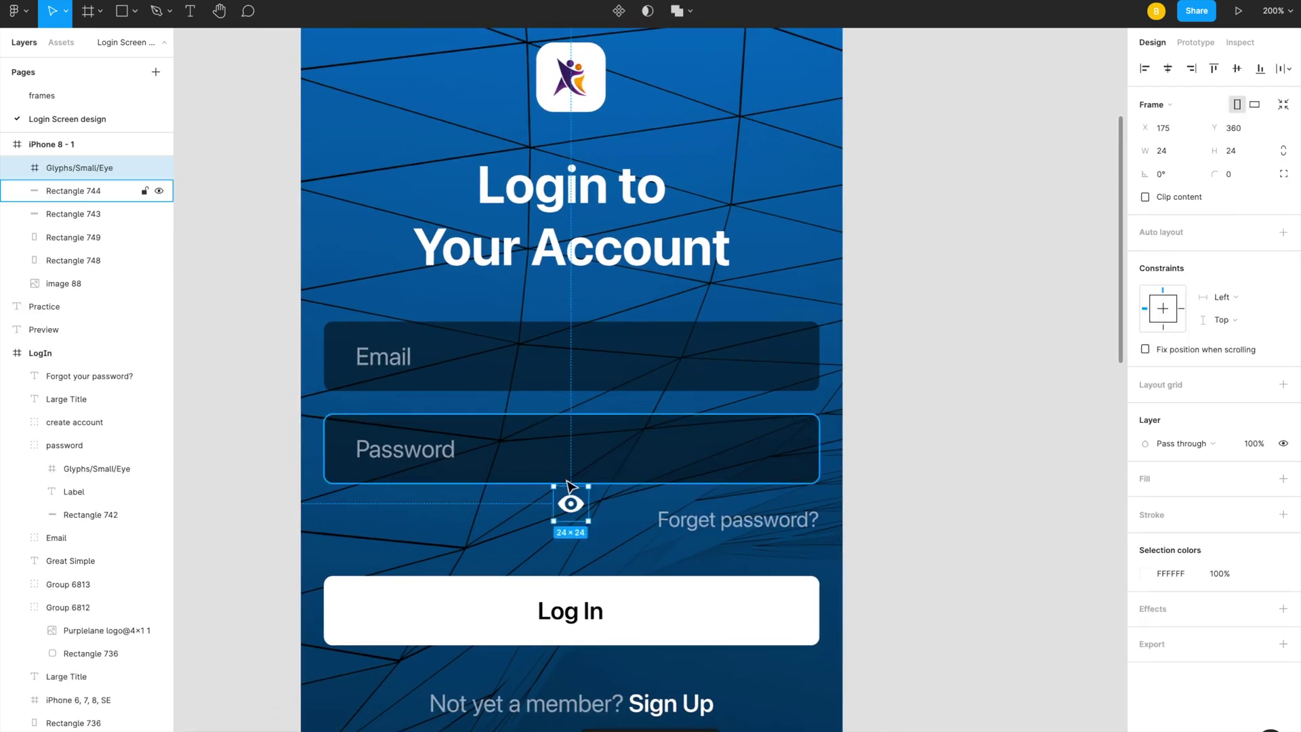
{"action": "left_click_drag", "start_coordinate": [572, 500], "coordinate": [779, 449]}
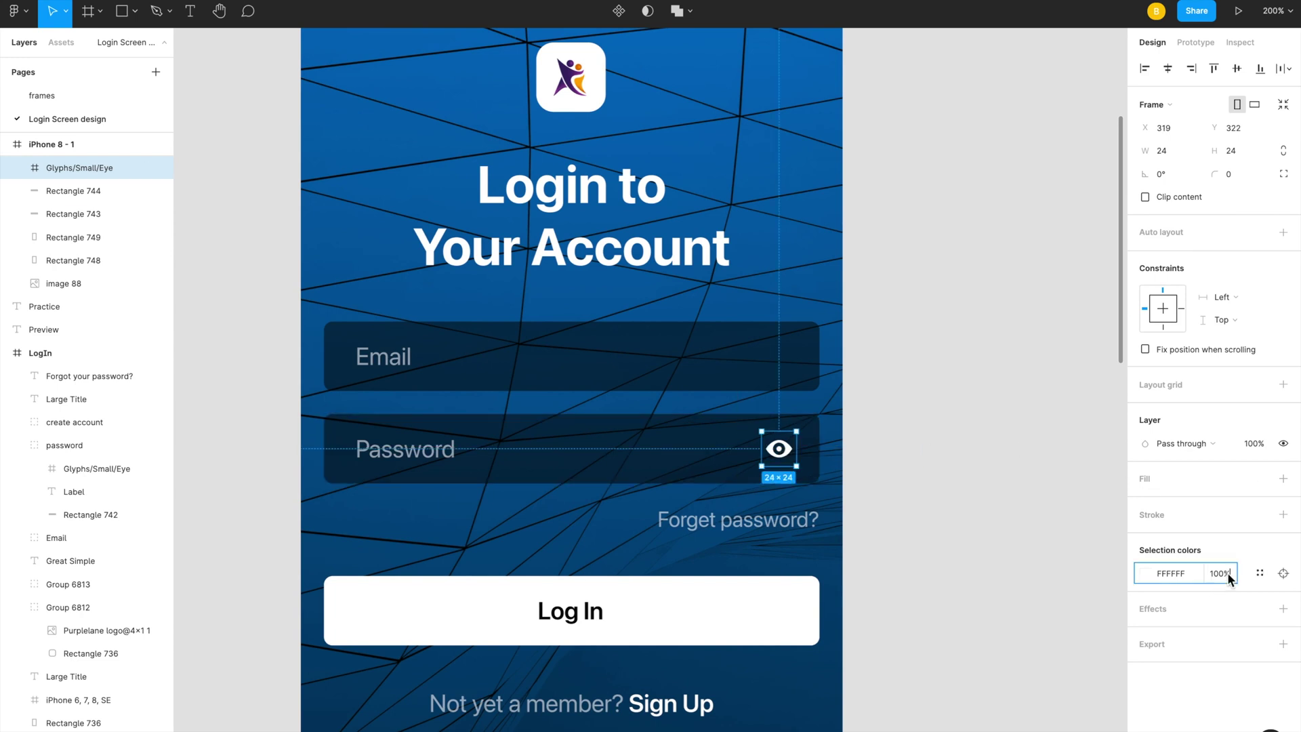
Step: Set the colour opacity of the eye icon in the Password field to 50%, trying 40% as well, and deselect it
{"action": "type", "text": "50"}
{"action": "key", "text": "Return"}
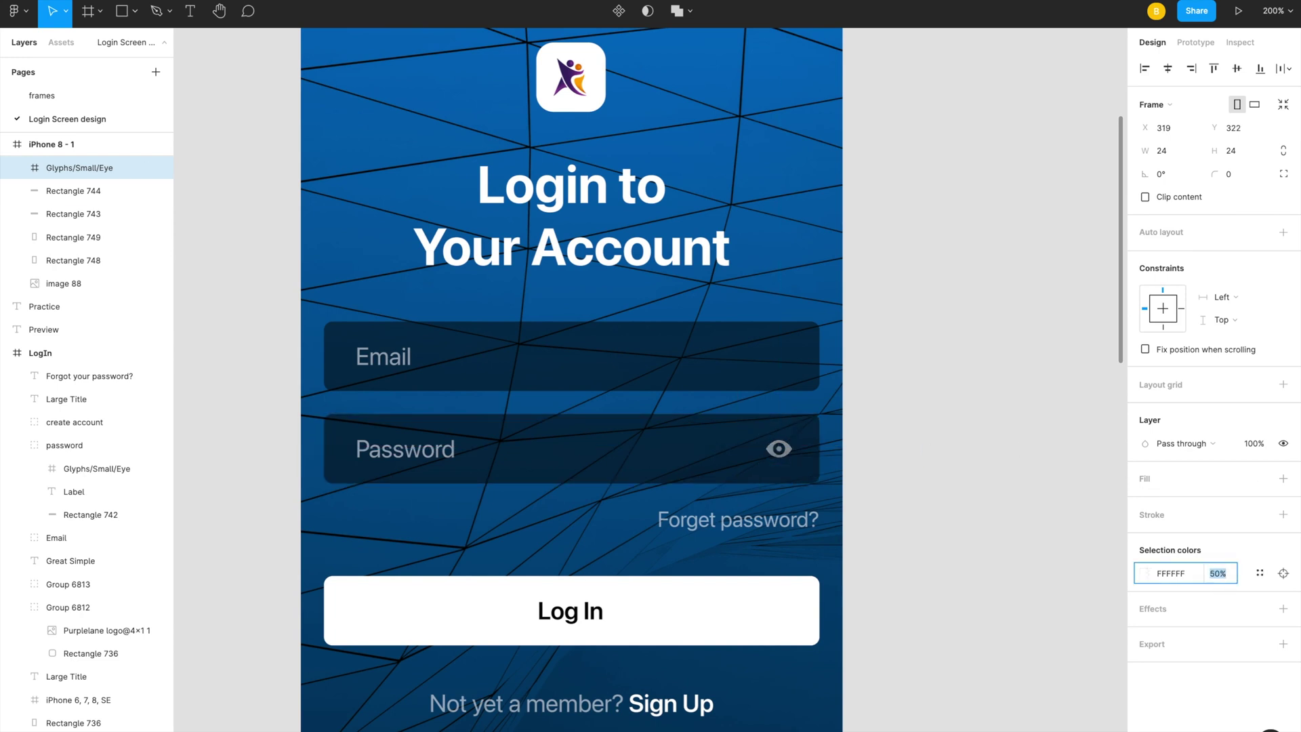
{"action": "type", "text": "40"}
{"action": "key", "text": "Return"}
{"action": "type", "text": "50"}
{"action": "key", "text": "Return"}
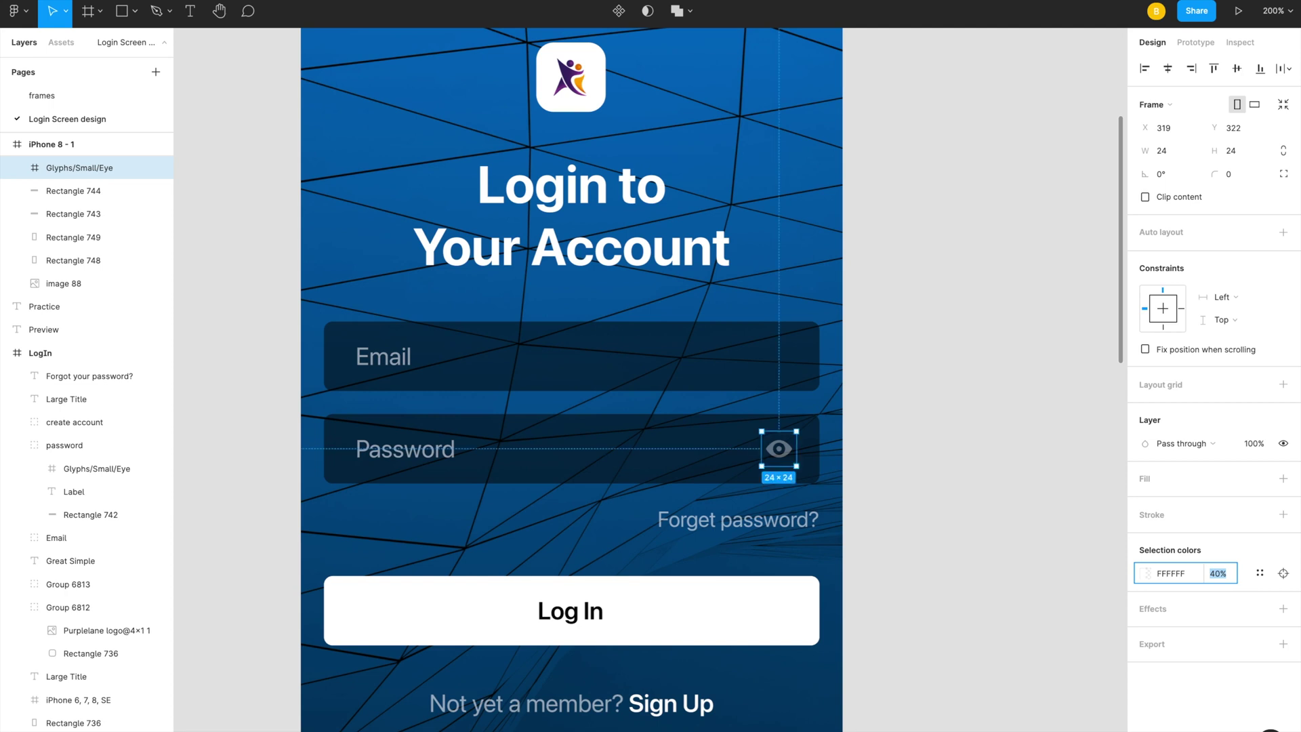
{"action": "left_click", "coordinate": [958, 607]}
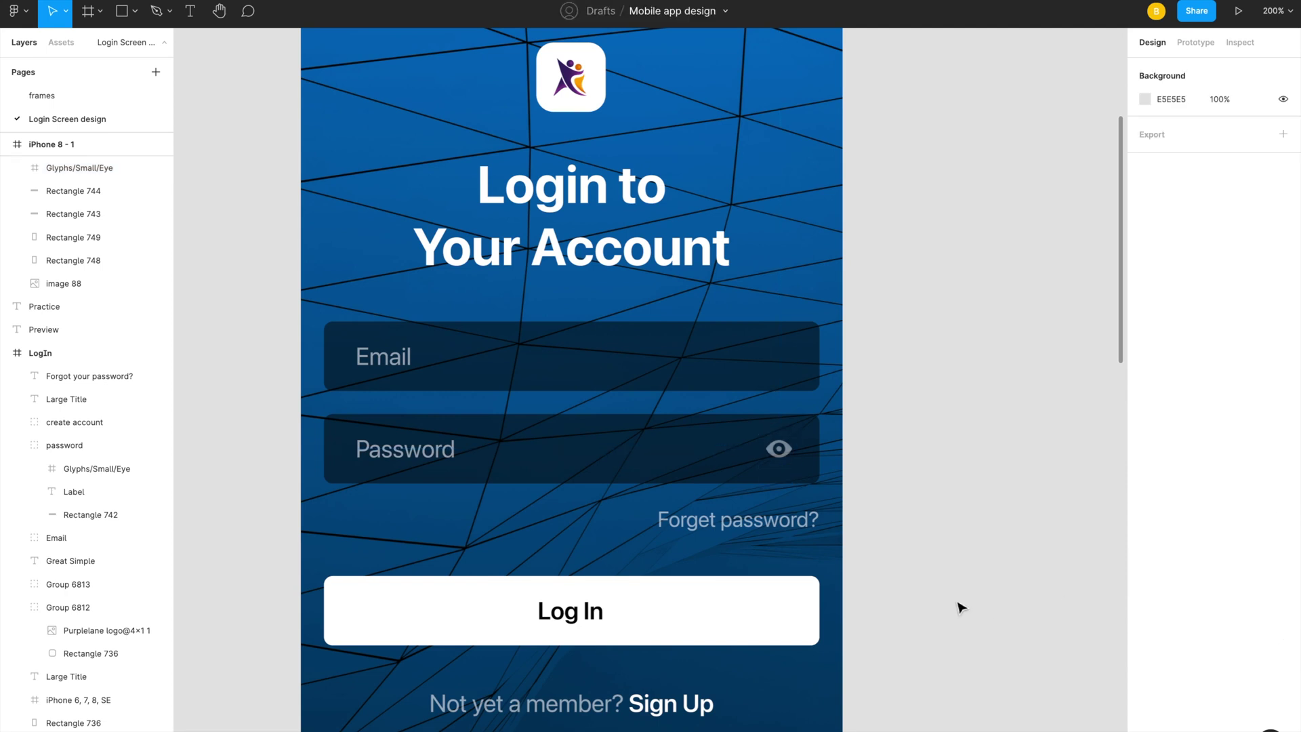
Step: Copy the Google and Facebook icons from the "Elements in the design" frame into the practice frame, placing them just above "or sign up with"
{"action": "scroll", "coordinate": [959, 606], "scroll_direction": "down", "scroll_amount": 5}
{"action": "scroll", "coordinate": [958, 607], "scroll_direction": "right", "scroll_amount": 5}
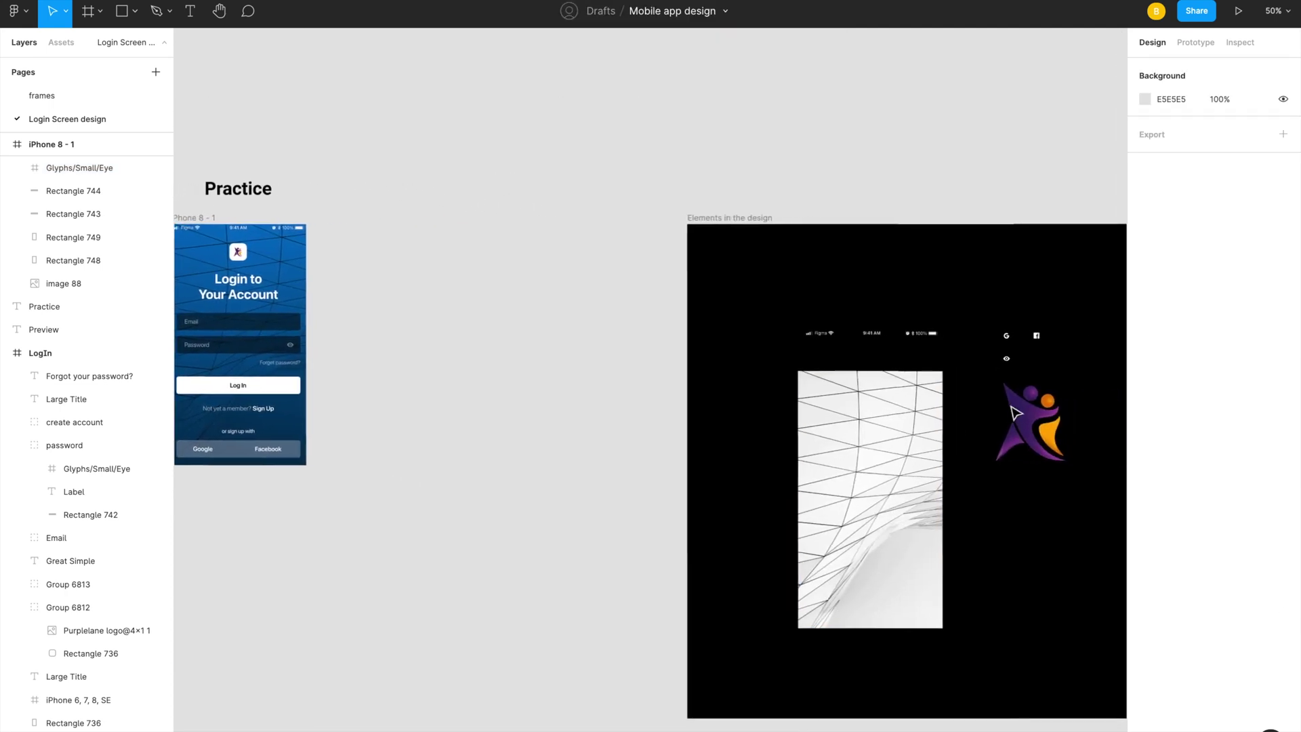
{"action": "left_click", "coordinate": [980, 337]}
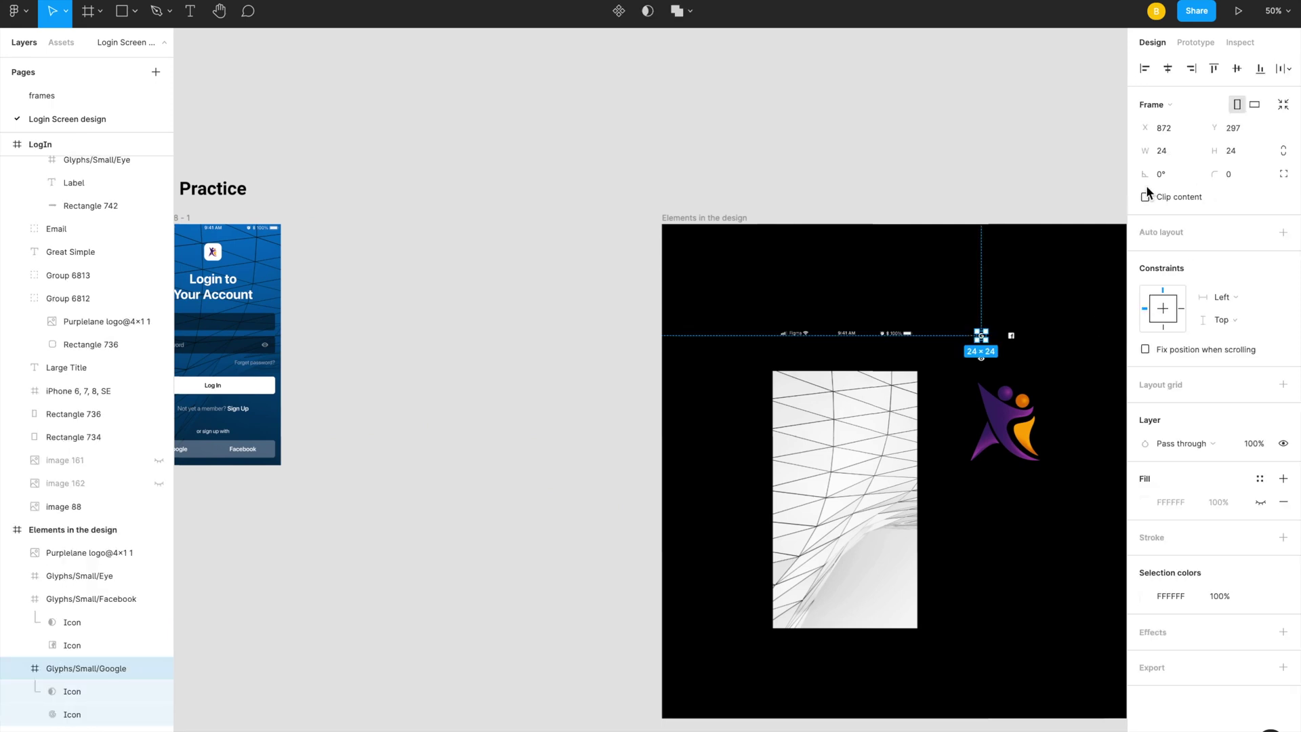
{"action": "left_click", "coordinate": [1012, 336], "text": "shift"}
{"action": "left_click", "coordinate": [611, 370]}
{"action": "scroll", "coordinate": [613, 370], "scroll_direction": "left", "scroll_amount": 2}
{"action": "scroll", "coordinate": [613, 370], "scroll_direction": "left", "scroll_amount": 5}
{"action": "scroll", "coordinate": [613, 370], "scroll_direction": "up", "scroll_amount": 6}
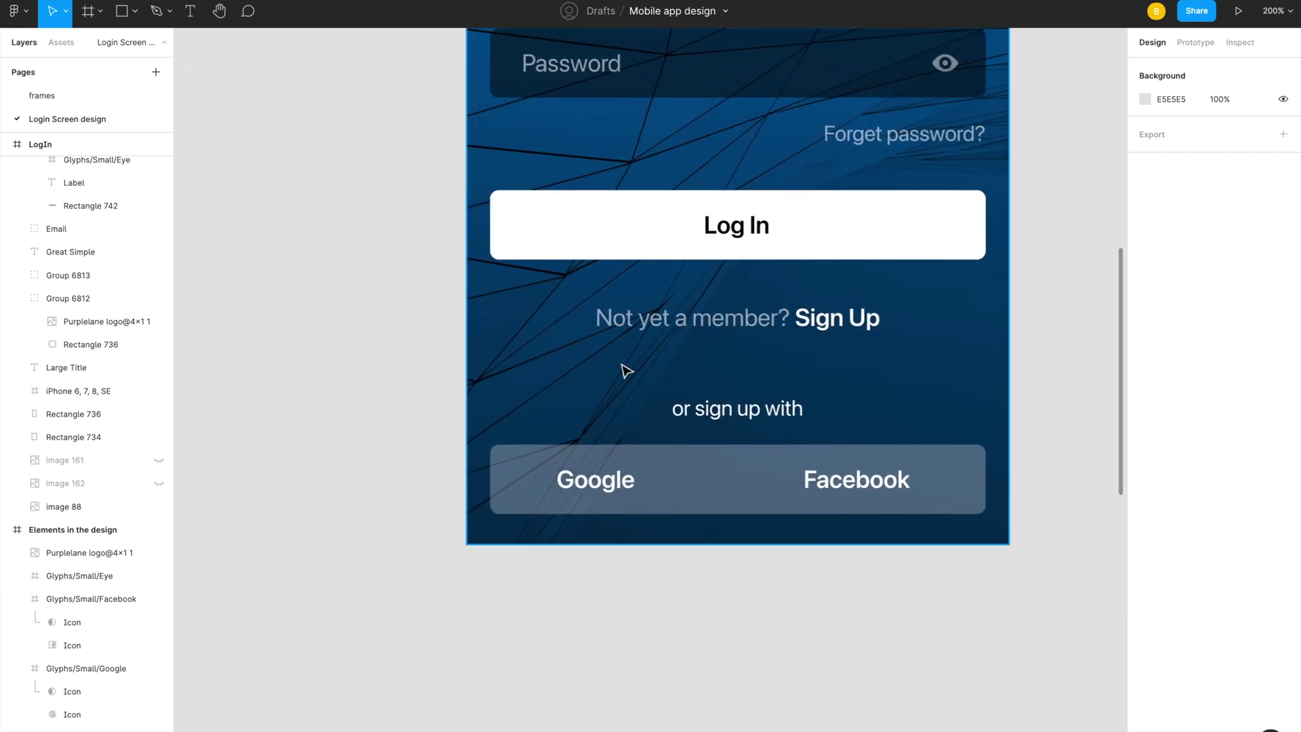
{"action": "left_click", "coordinate": [623, 365]}
{"action": "key", "text": "ctrl+z"}
{"action": "left_click_drag", "start_coordinate": [791, 98], "coordinate": [802, 443]}
{"action": "left_click", "coordinate": [359, 454]}
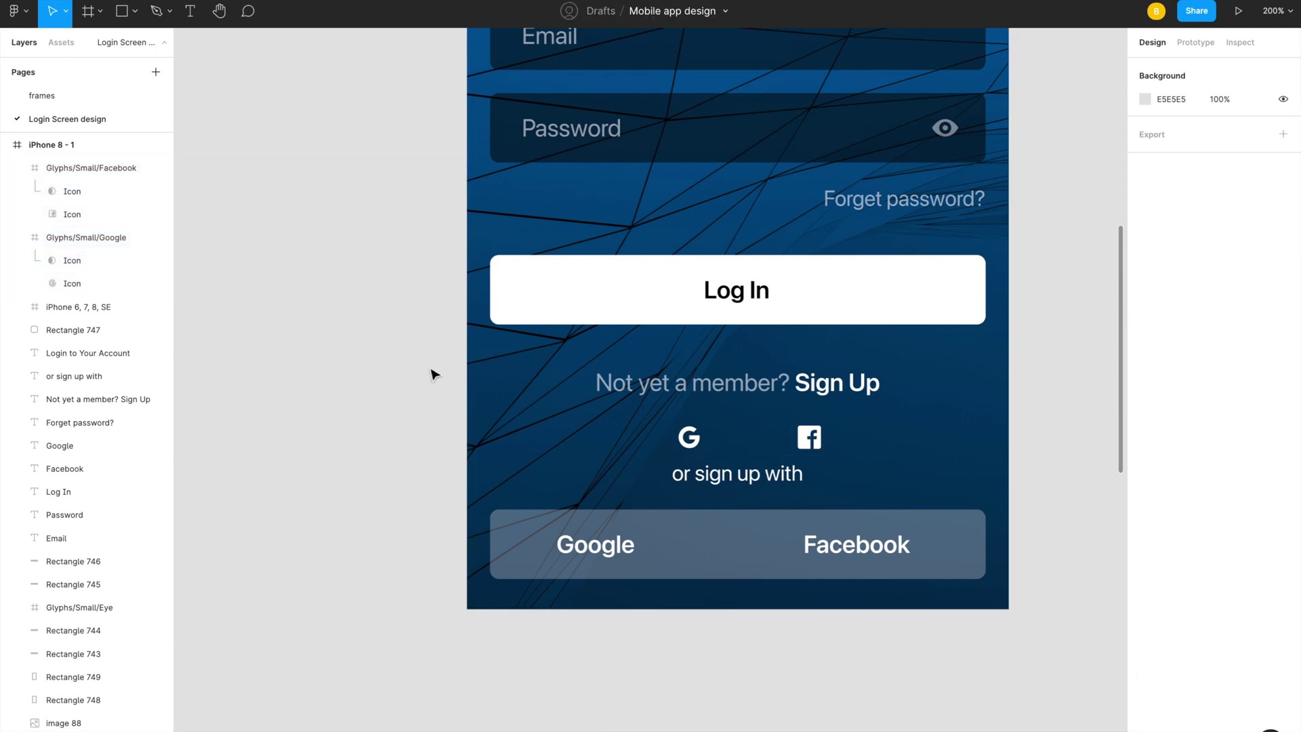
Step: Draw a vertical line beside the practice frame and set its length to 48
{"action": "key", "text": "l"}
{"action": "left_click_drag", "start_coordinate": [338, 364], "coordinate": [338, 420]}
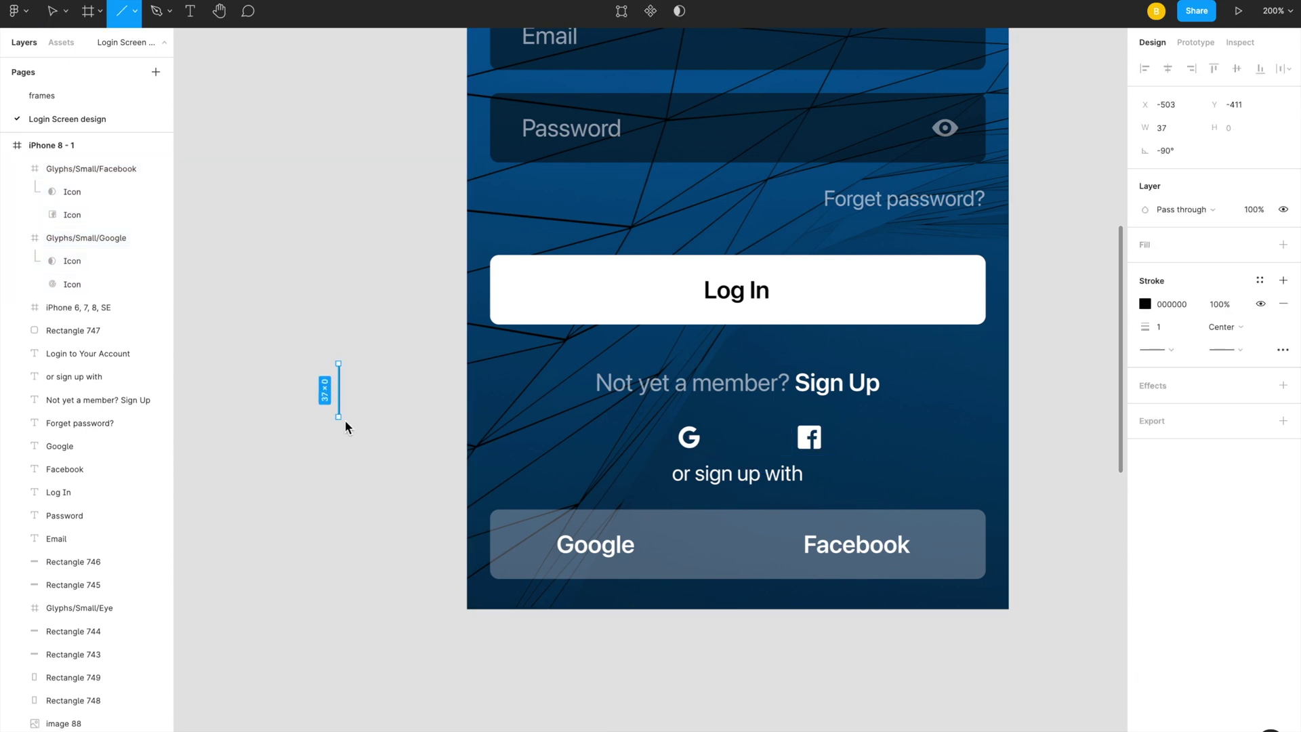
{"action": "left_click", "coordinate": [1168, 134]}
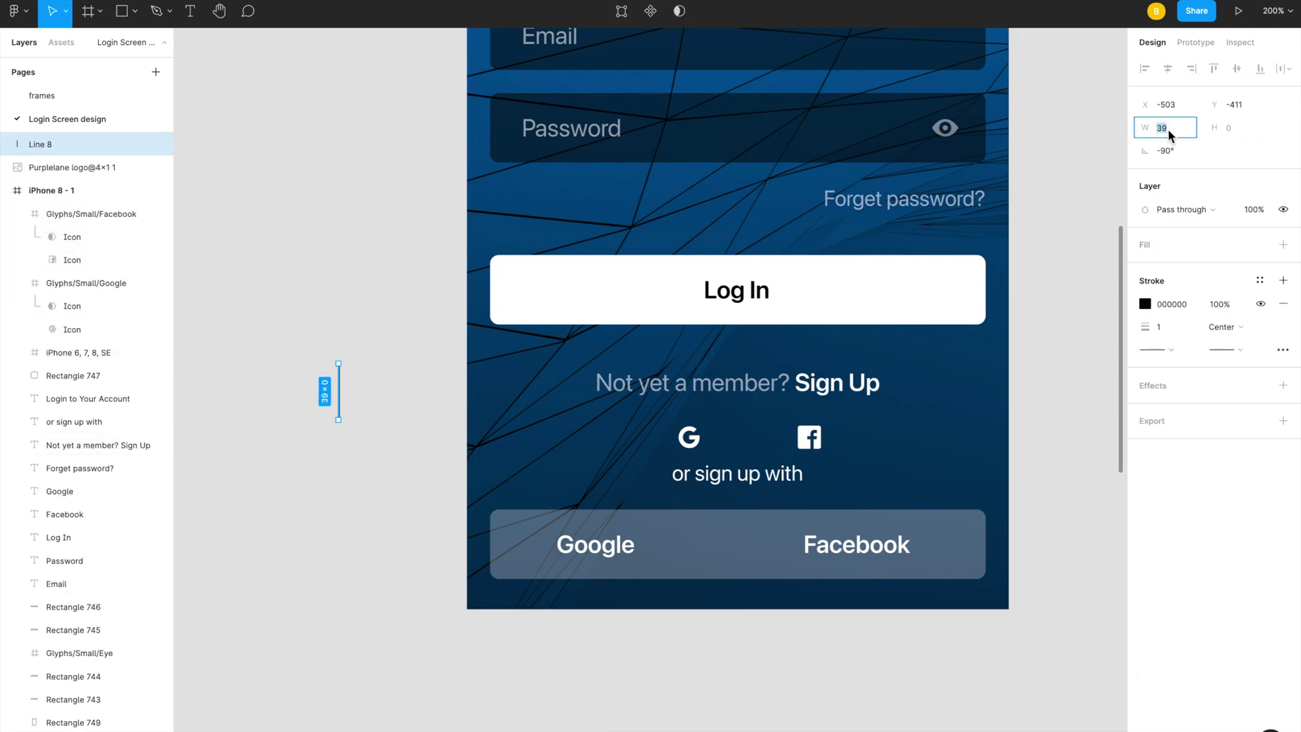
{"action": "type", "text": "48"}
{"action": "key", "text": "Return"}
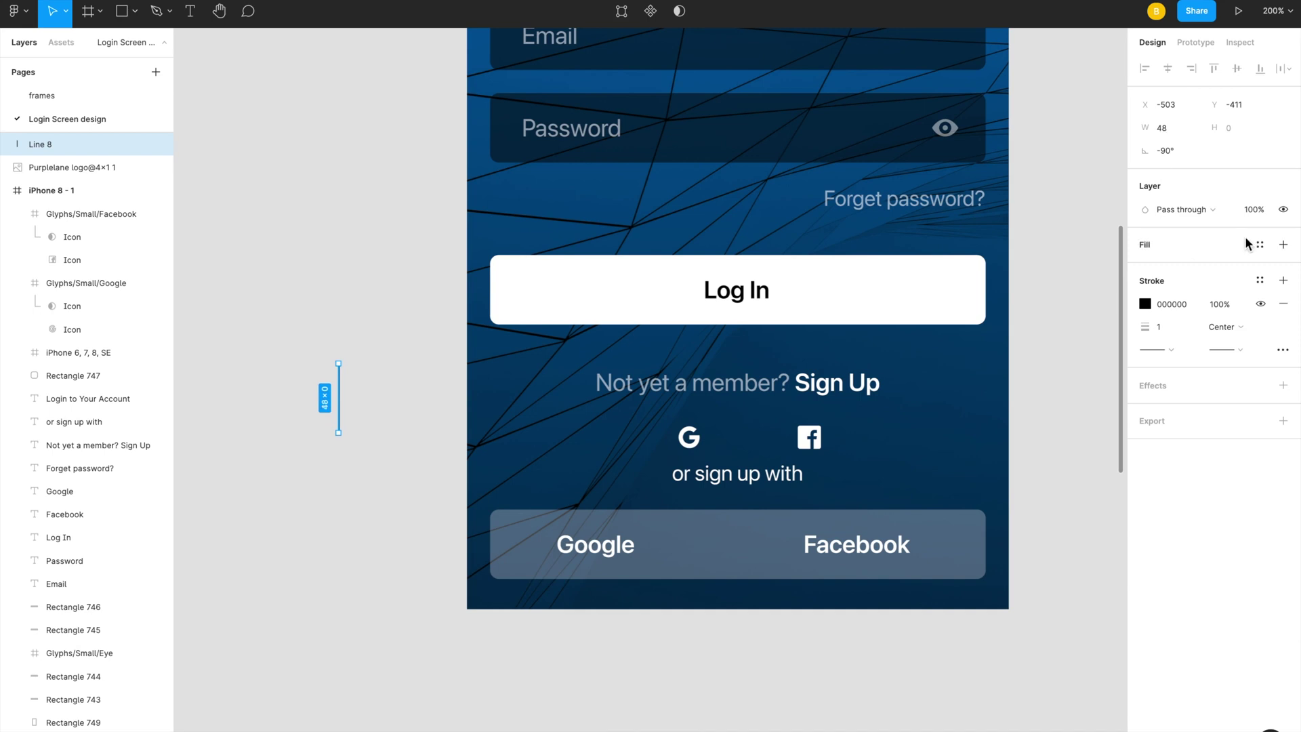
Step: Set the vertical line's stroke to FFFFFF and centre it on the rectangle between the Google and Facebook labels
{"action": "type", "text": "ffffff"}
{"action": "key", "text": "Return"}
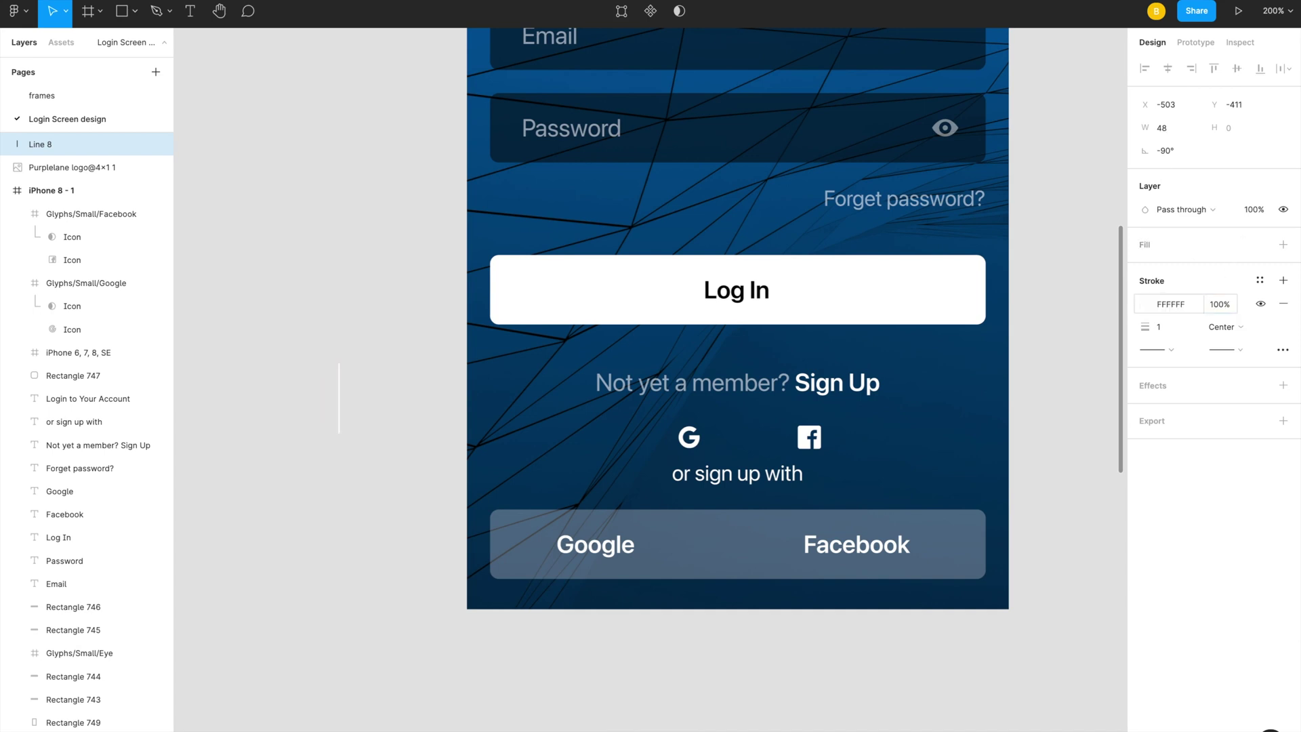
{"action": "left_click_drag", "start_coordinate": [341, 405], "coordinate": [742, 547]}
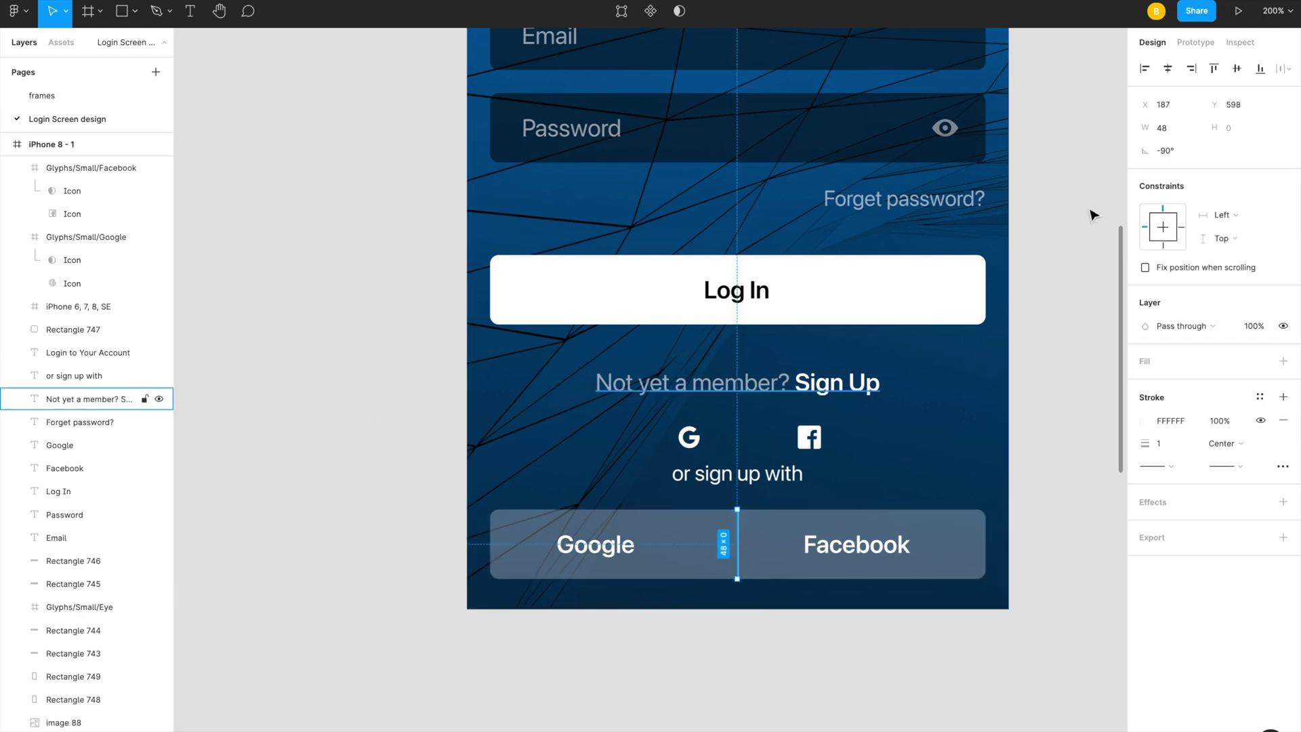
Step: Place the Facebook and Google icons in front of their labels, shifting the Facebook label slightly to the right
{"action": "left_click_drag", "start_coordinate": [811, 446], "coordinate": [780, 558]}
{"action": "left_click_drag", "start_coordinate": [875, 558], "coordinate": [881, 558]}
{"action": "left_click", "coordinate": [689, 438]}
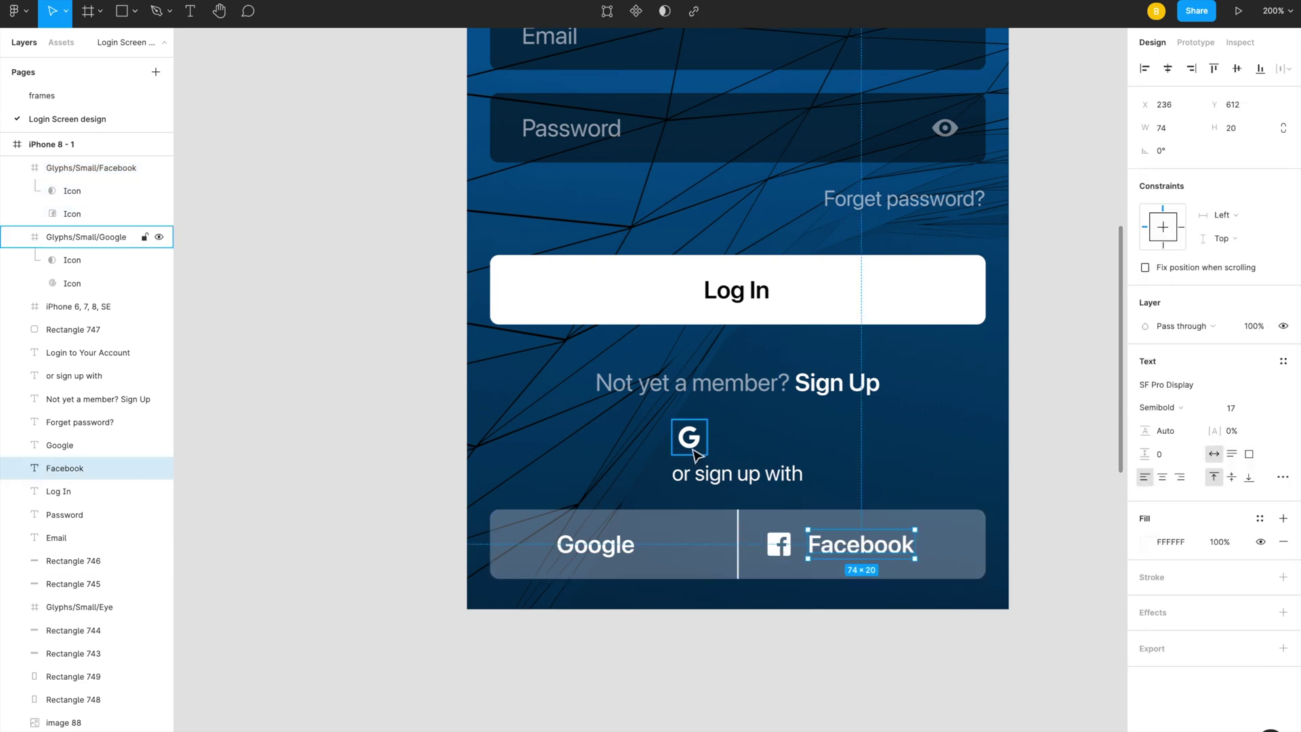
{"action": "left_click_drag", "start_coordinate": [690, 437], "coordinate": [635, 474]}
{"action": "left_click_drag", "start_coordinate": [568, 531], "coordinate": [533, 560]}
{"action": "left_click", "coordinate": [406, 544]}
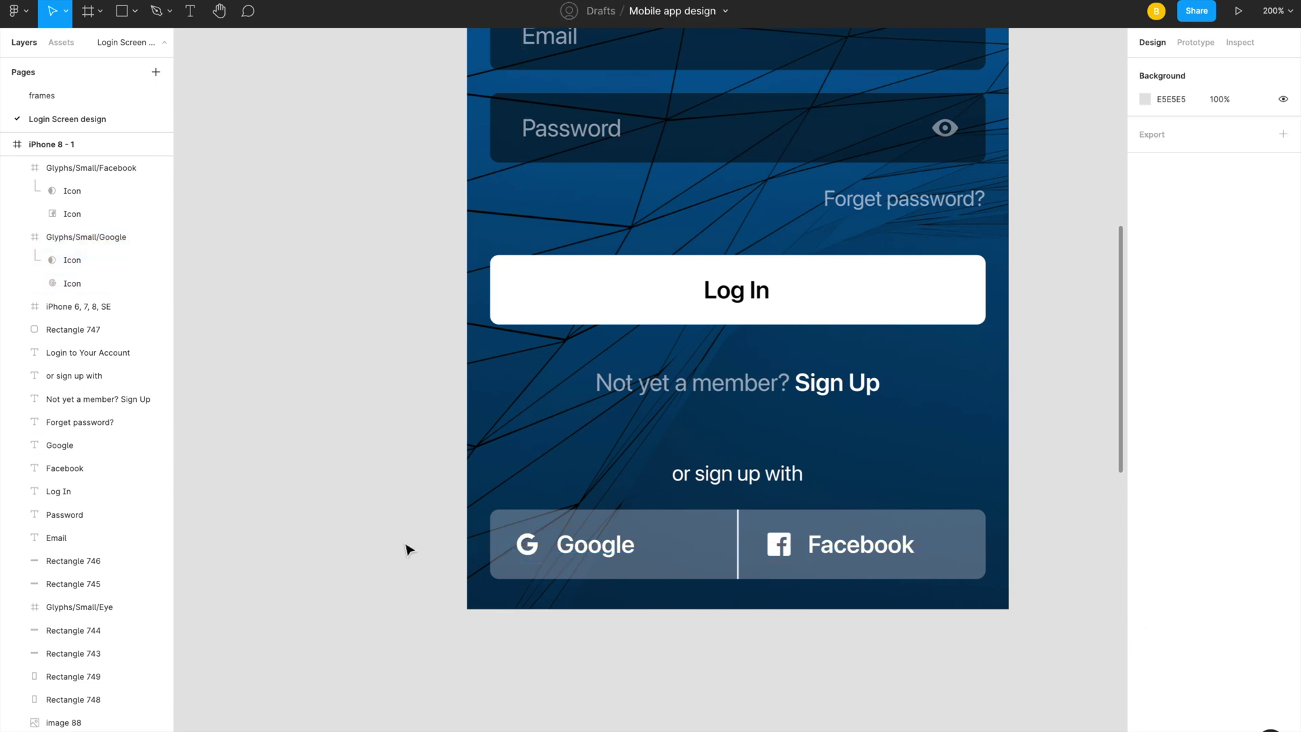
Step: Set the fill opacity of the rectangle behind Google and Facebook to 20%
{"action": "key", "text": "shift+0"}
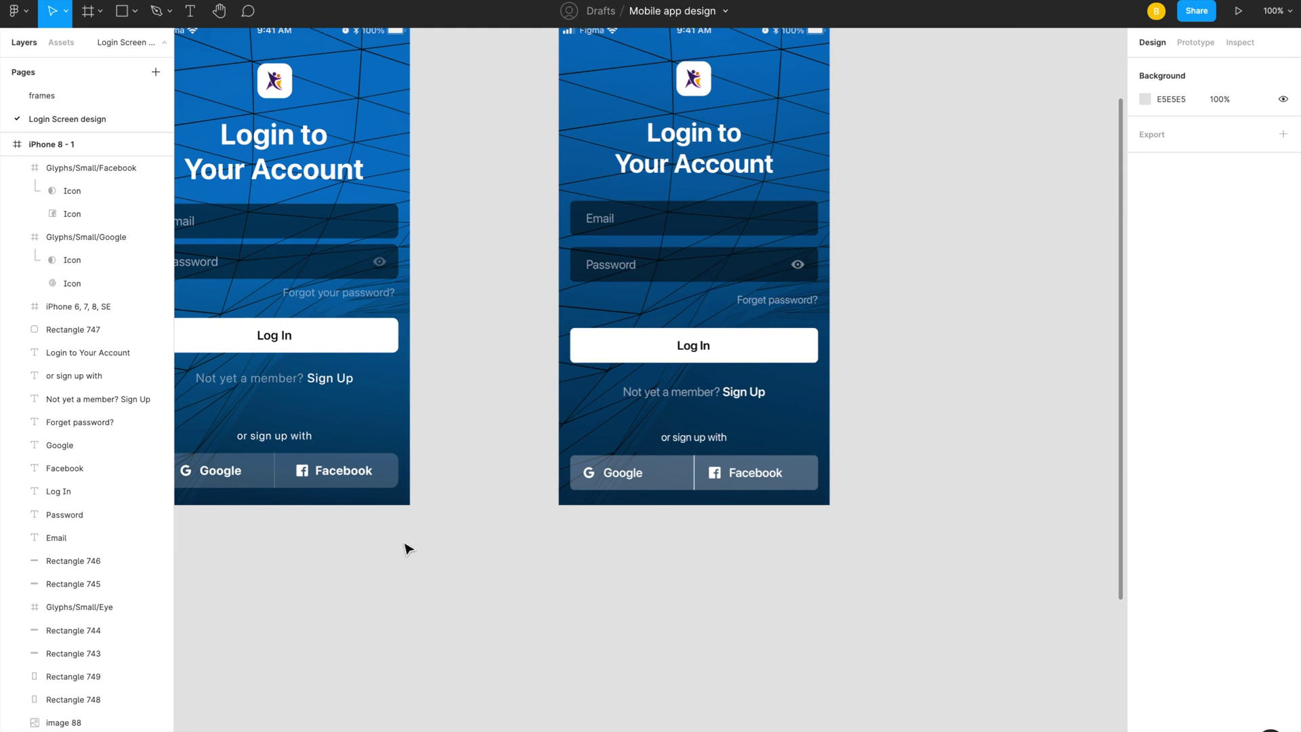
{"action": "left_click", "coordinate": [691, 476]}
{"action": "left_click", "coordinate": [1222, 390]}
{"action": "type", "text": "20"}
{"action": "key", "text": "Return"}
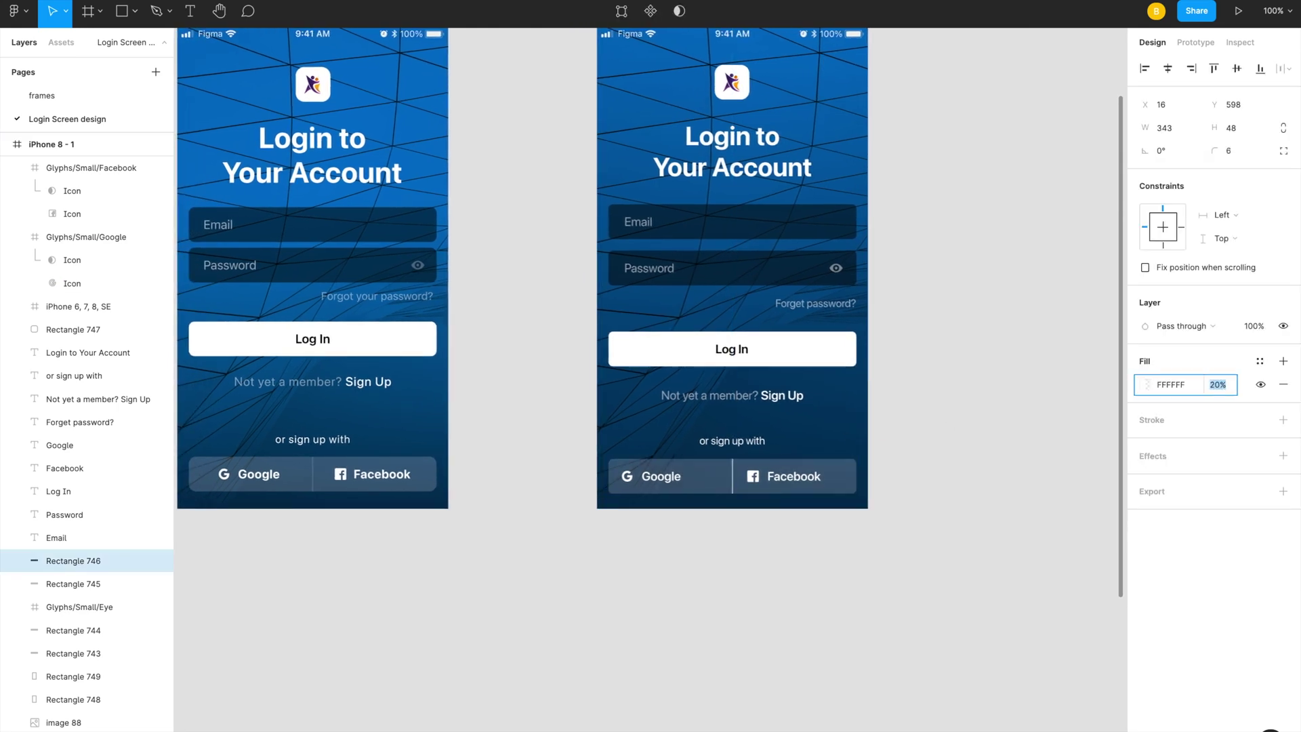
Step: Set the stroke opacity of the divider line between Google and Facebook to 30%
{"action": "left_click", "coordinate": [733, 481]}
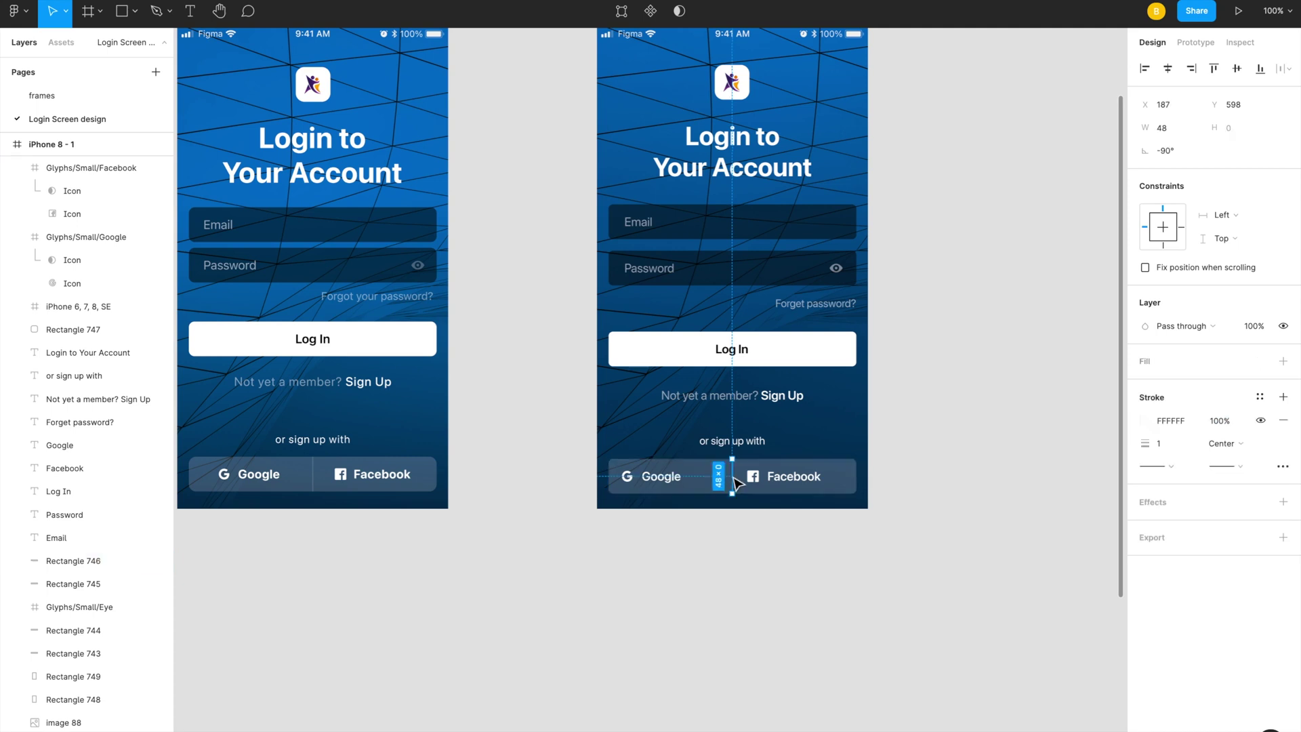
{"action": "left_click", "coordinate": [1220, 425]}
{"action": "type", "text": "30"}
{"action": "key", "text": "Return"}
Step: Deselect the divider line, show the prototype settings and play the design as a prototype
{"action": "scroll", "coordinate": [973, 331], "scroll_direction": "up", "scroll_amount": 3}
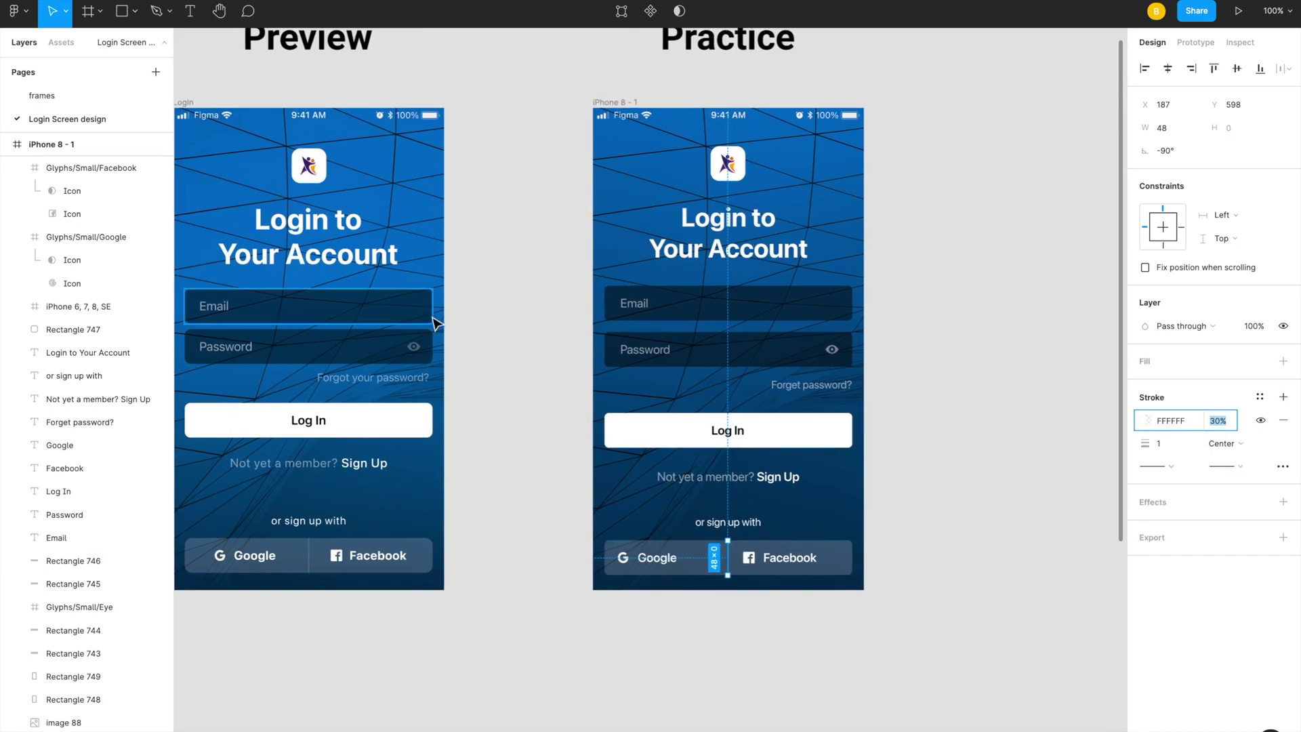
{"action": "scroll", "coordinate": [474, 349], "scroll_direction": "left", "scroll_amount": 1}
{"action": "scroll", "coordinate": [223, 343], "scroll_direction": "up", "scroll_amount": 2}
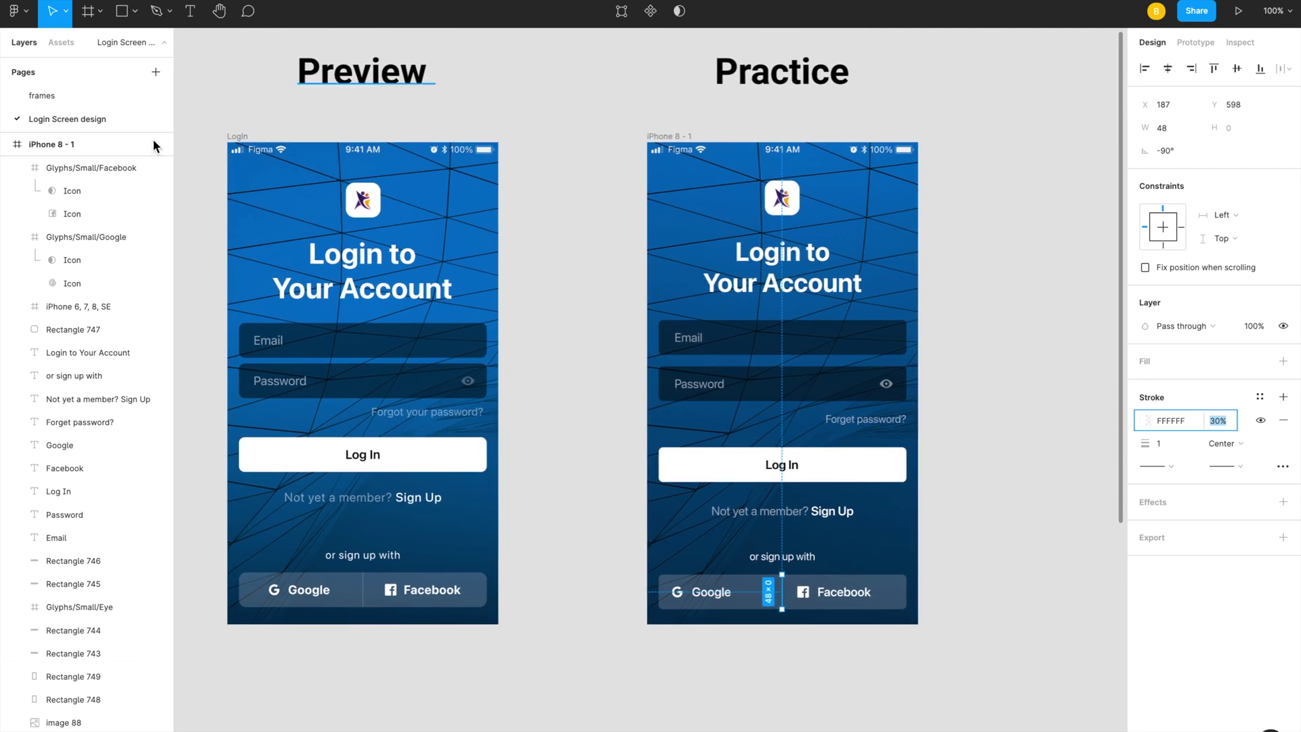
{"action": "left_click", "coordinate": [597, 368]}
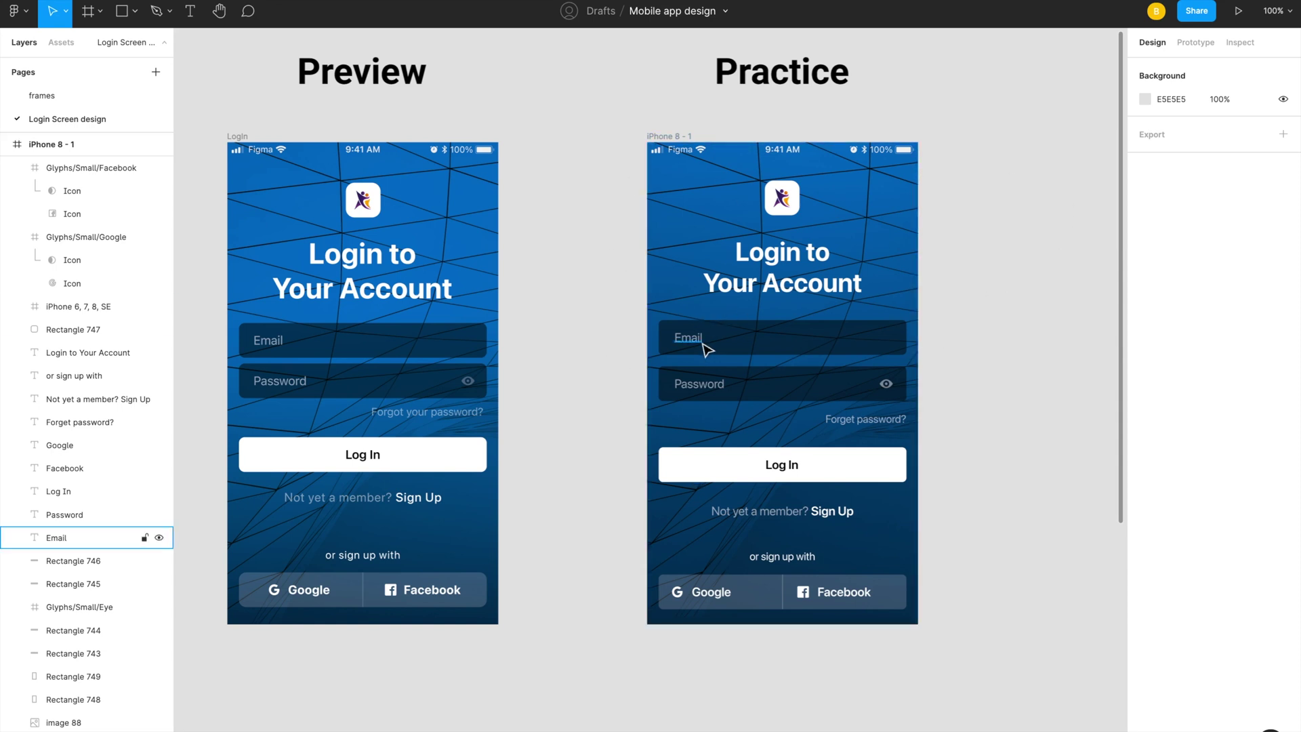
{"action": "left_click", "coordinate": [1195, 46]}
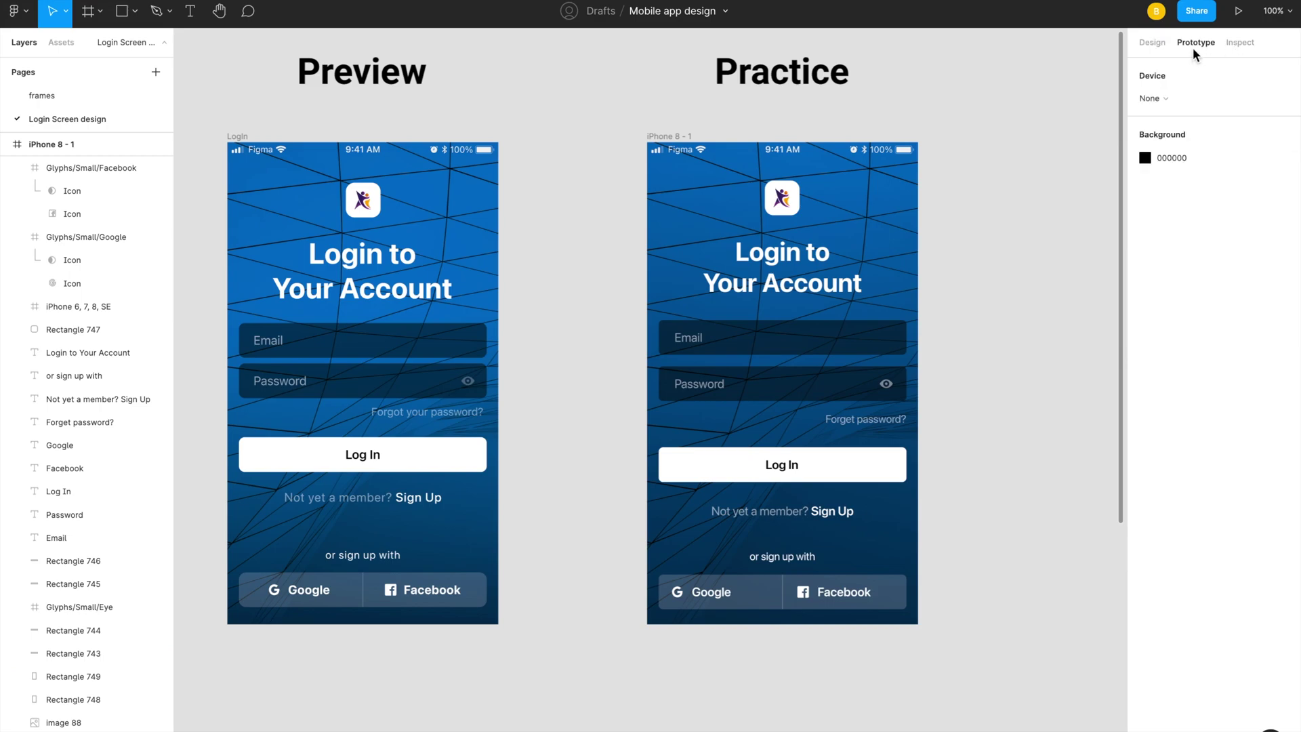
{"action": "left_click", "coordinate": [1239, 15]}
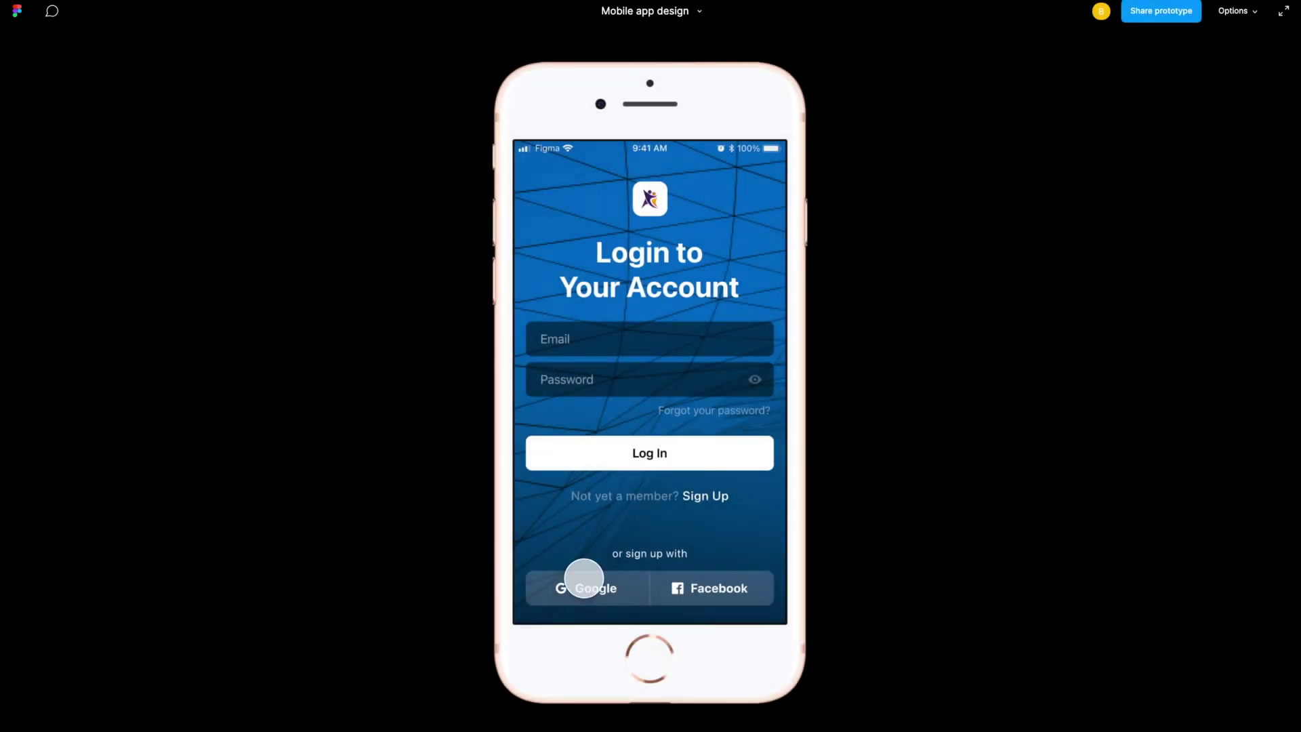